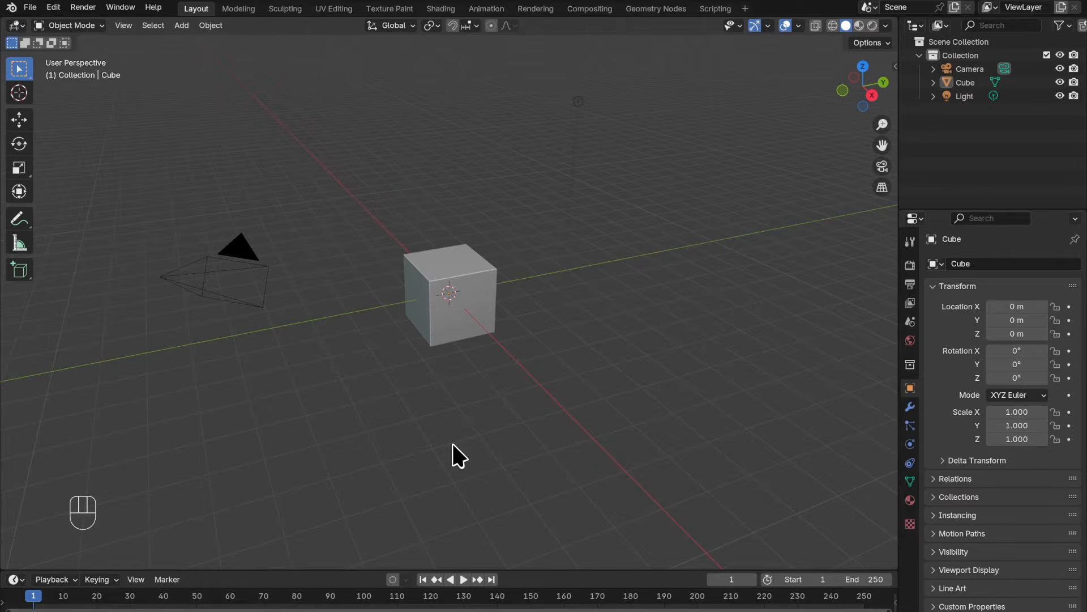
- Delete all the default objects (camera, cube and light) from the scene
key(a)
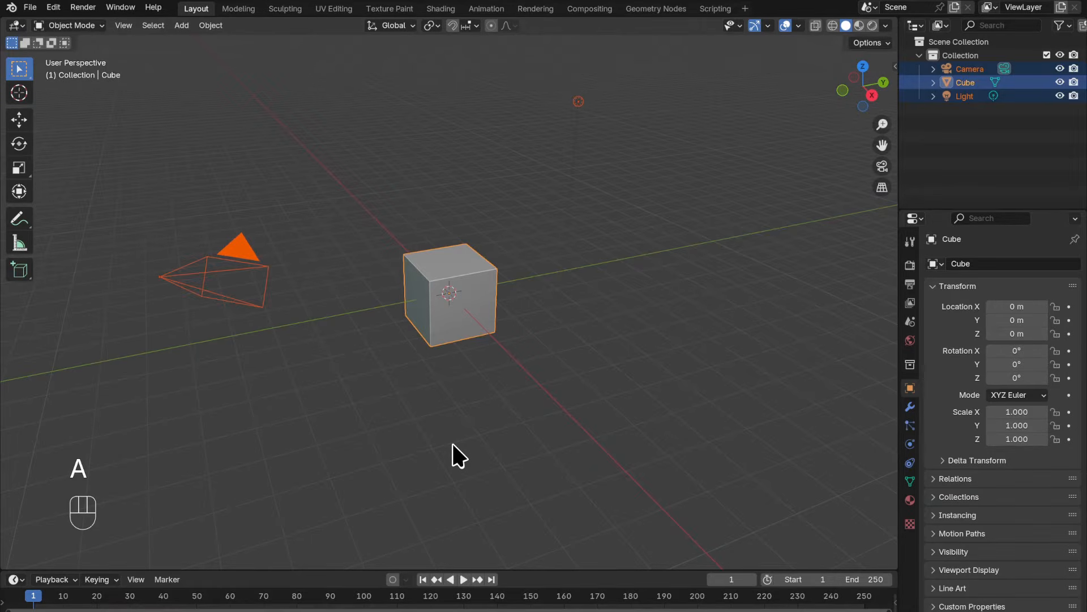
key(x)
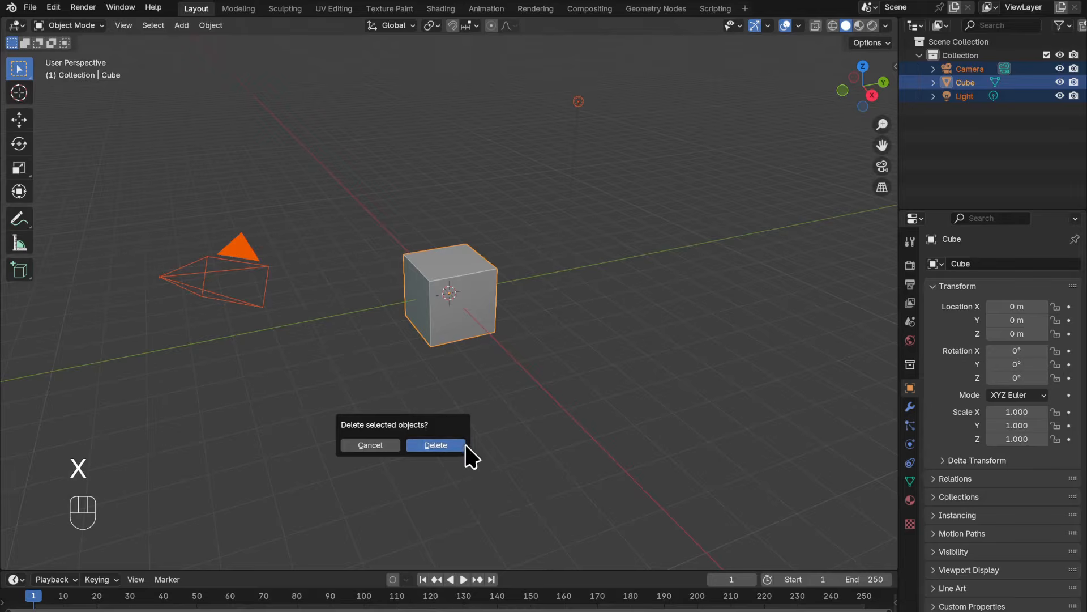
click(433, 445)
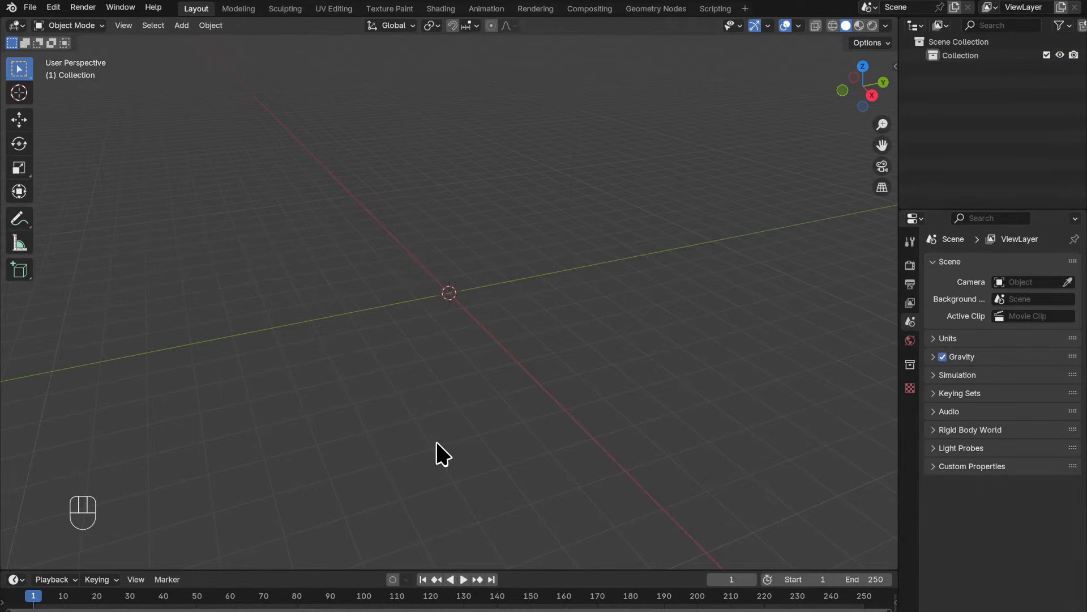
- Add a cube mesh at the world origin
key(shift+a)
mouse_move(486, 372)
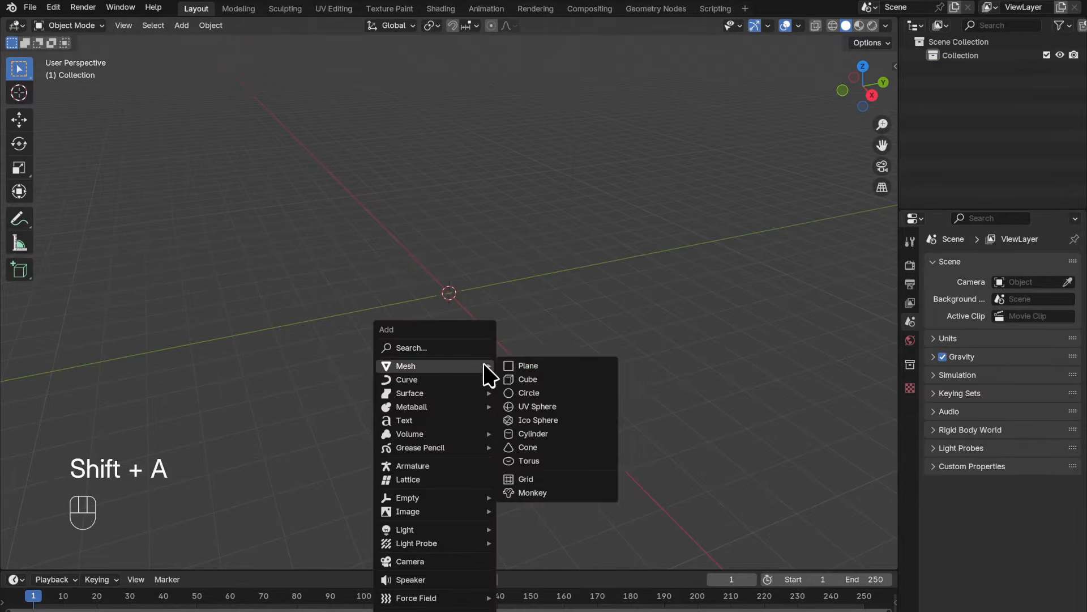
click(557, 383)
- Add a UV sphere and move it along the Y axis to about 3 m, beside the cube
key(shift+a)
mouse_move(549, 366)
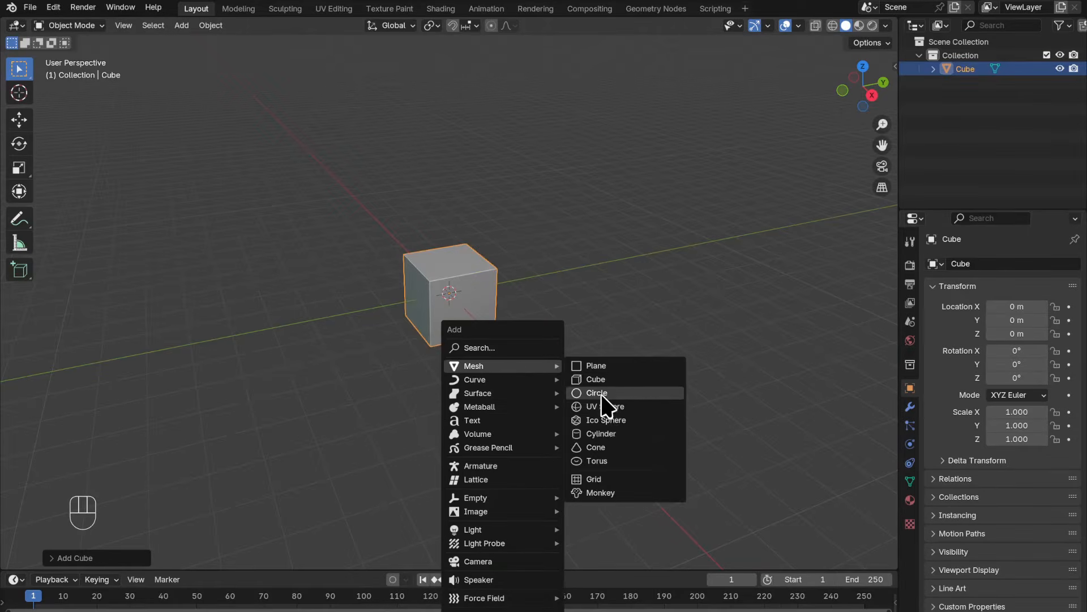
click(602, 405)
key(g)
key(y)
click(686, 369)
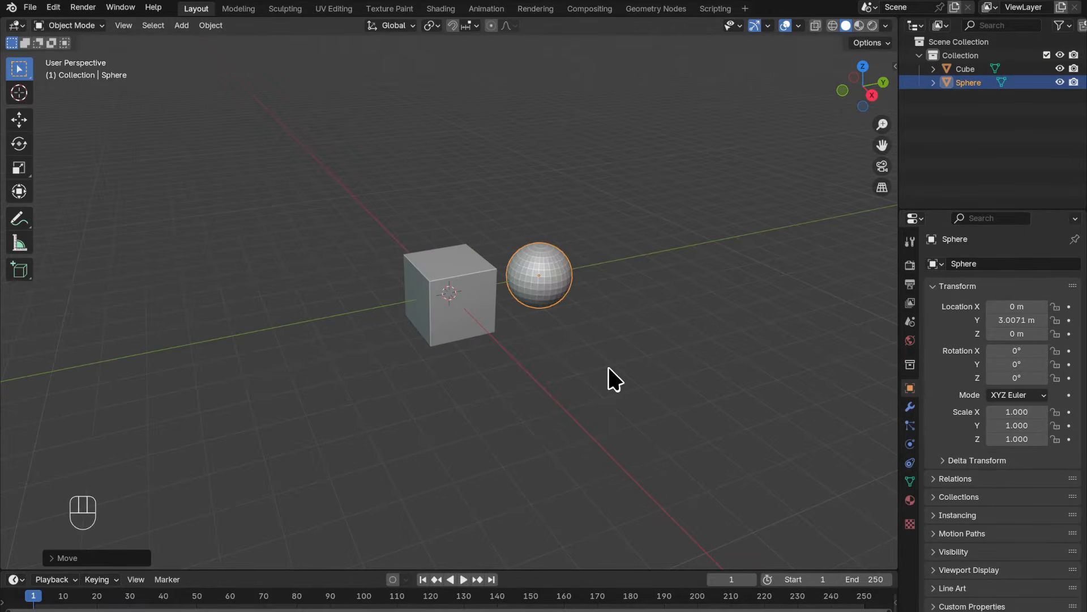
- Add a cylinder and move it along the Y axis so it stands just past the sphere
key(shift+a)
mouse_move(612, 375)
click(702, 435)
key(g)
key(y)
click(851, 396)
- Add a cone and move it along the Y axis to about 9.8 m, past the cylinder
key(shift+a)
mouse_move(546, 360)
click(631, 445)
key(g)
key(y)
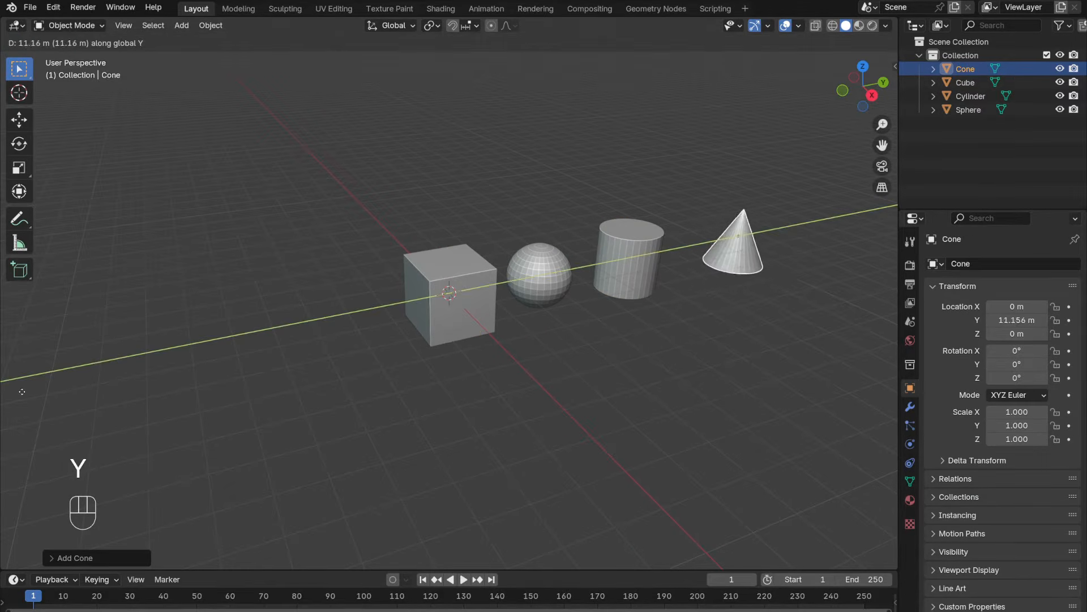
click(587, 413)
- Add a torus and move it along the Y axis to about 12.9 m, at the end of the row
key(shift+a)
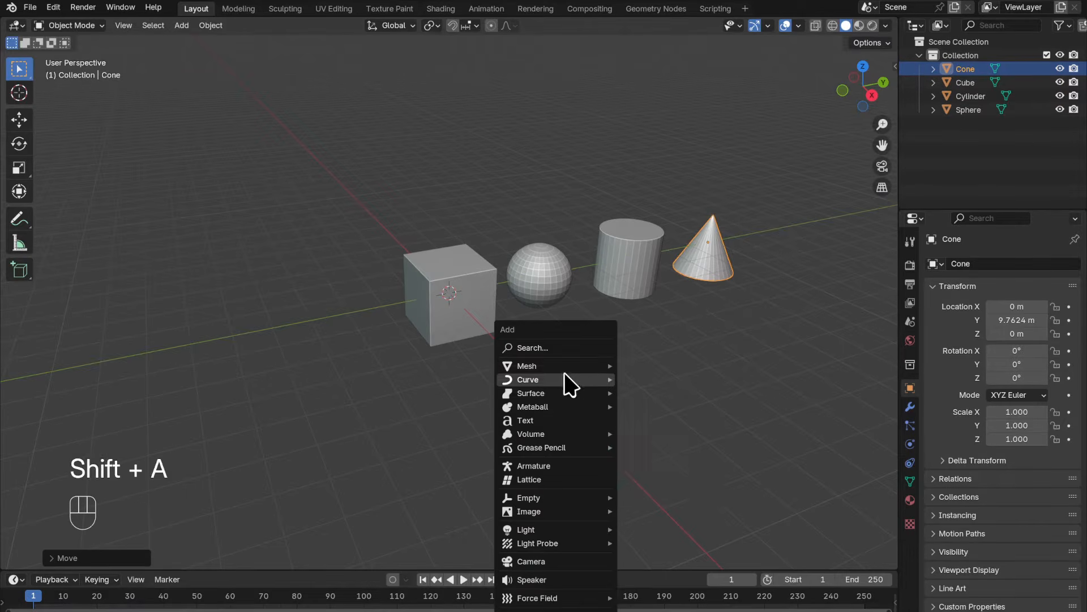
mouse_move(544, 365)
click(646, 459)
key(g)
key(y)
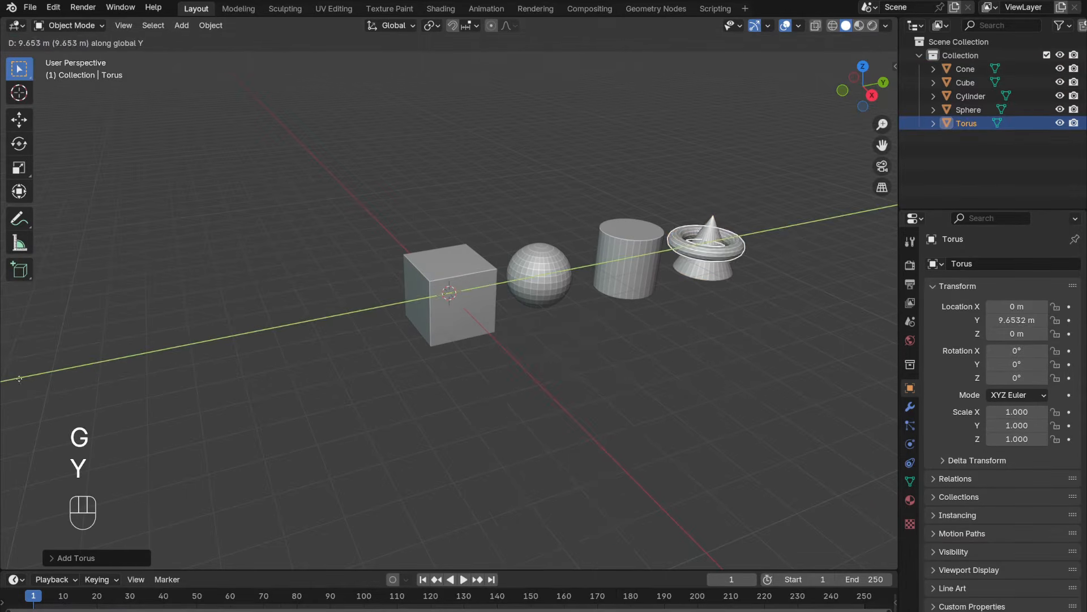
click(11, 362)
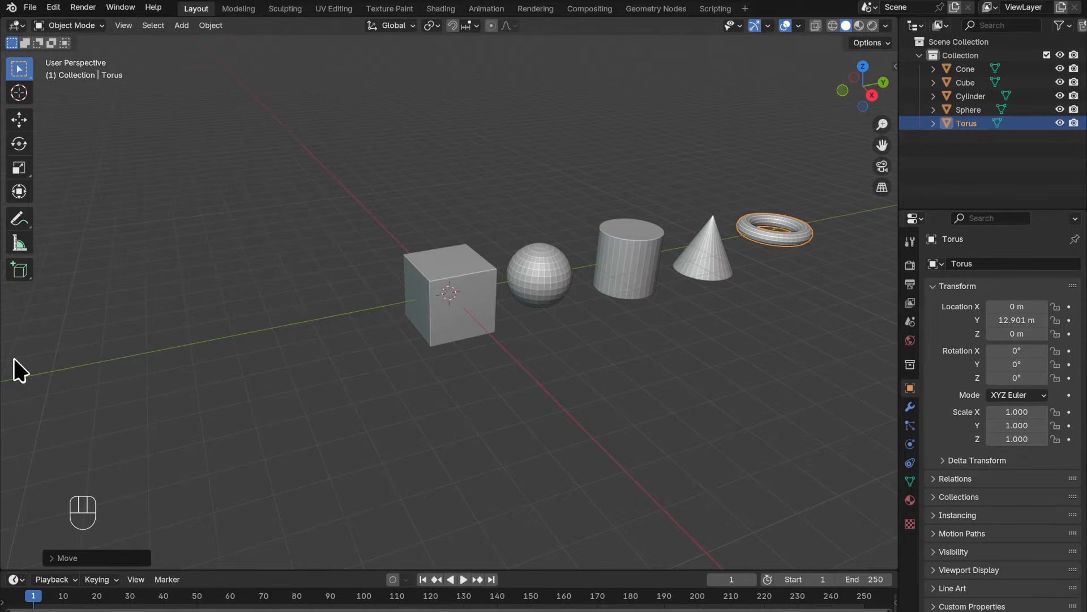
- Join all five shapes into one object and move it along Y to about 6.5 m, centring the row on the origin
key(a)
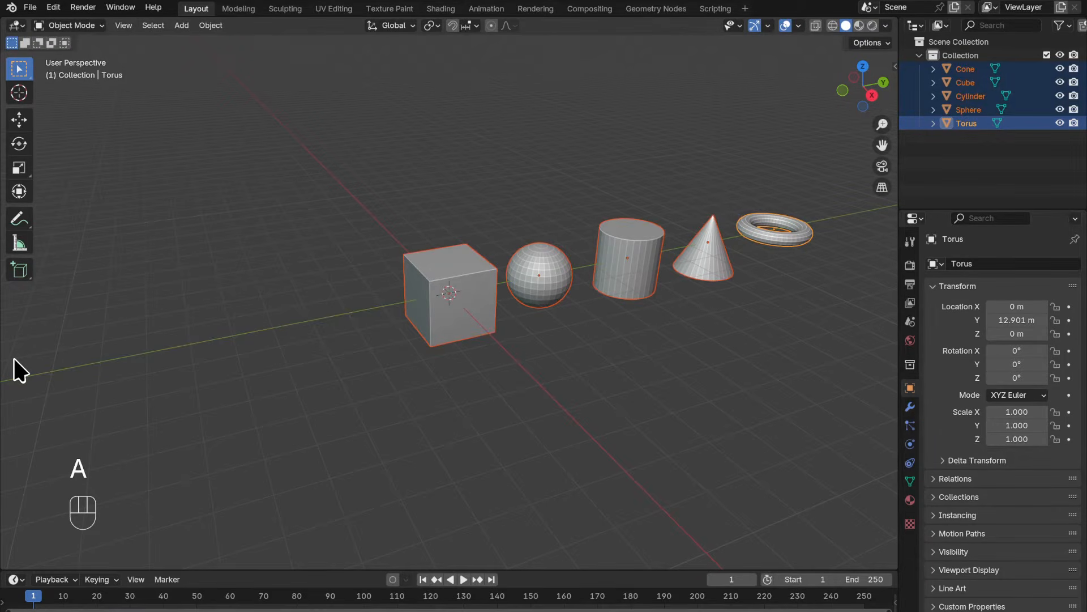
key(ctrl+j)
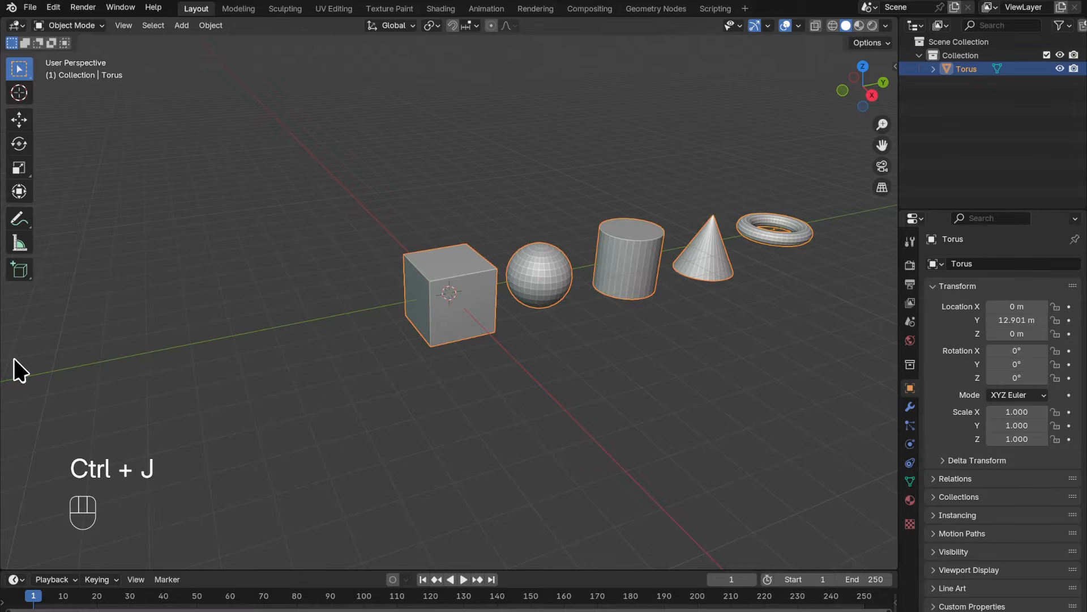
key(g)
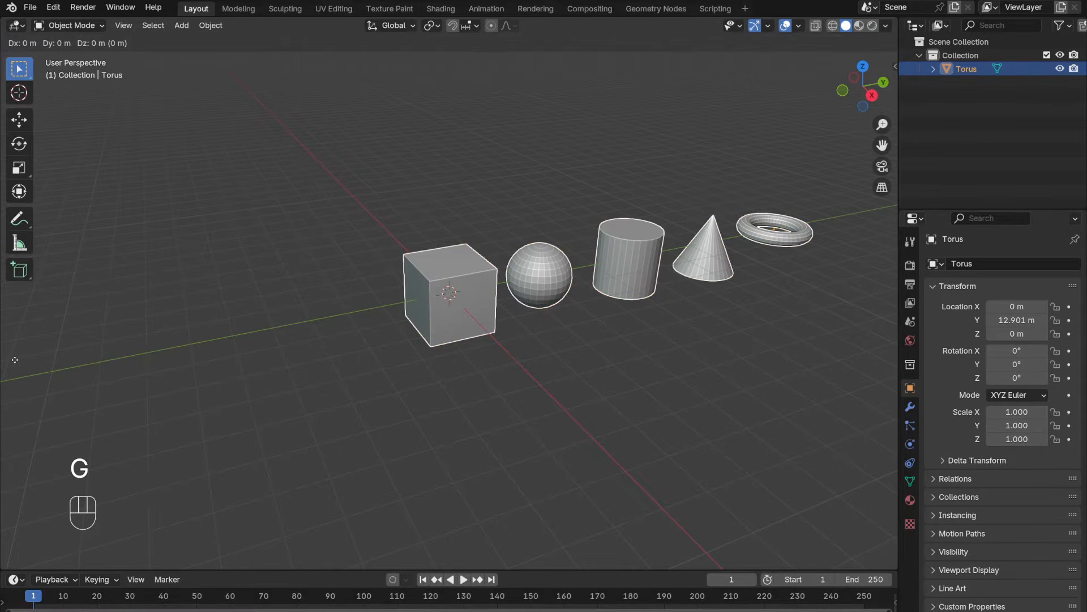
key(y)
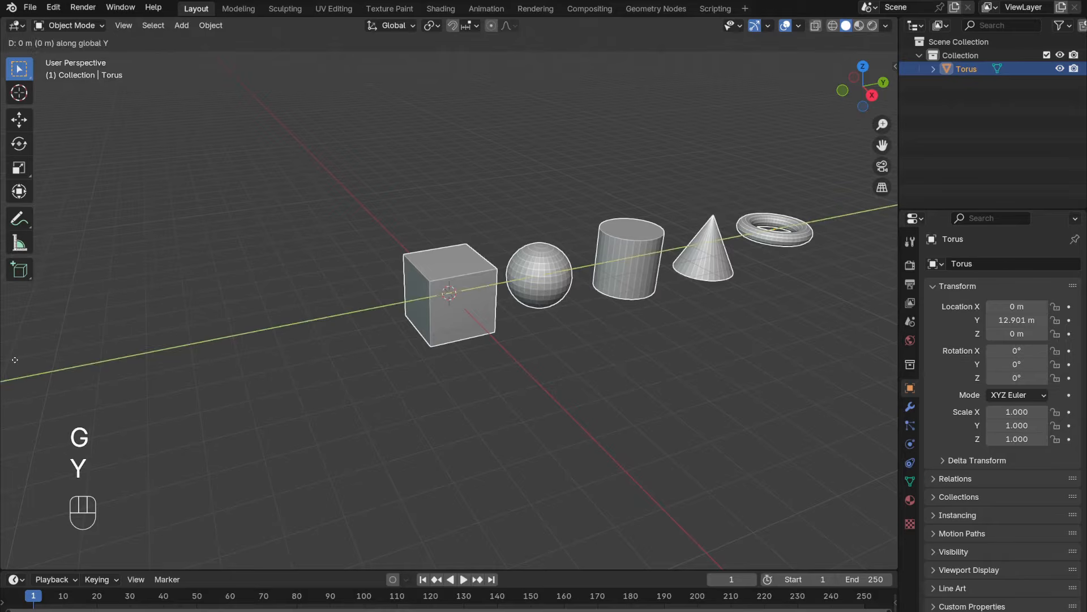
click(770, 384)
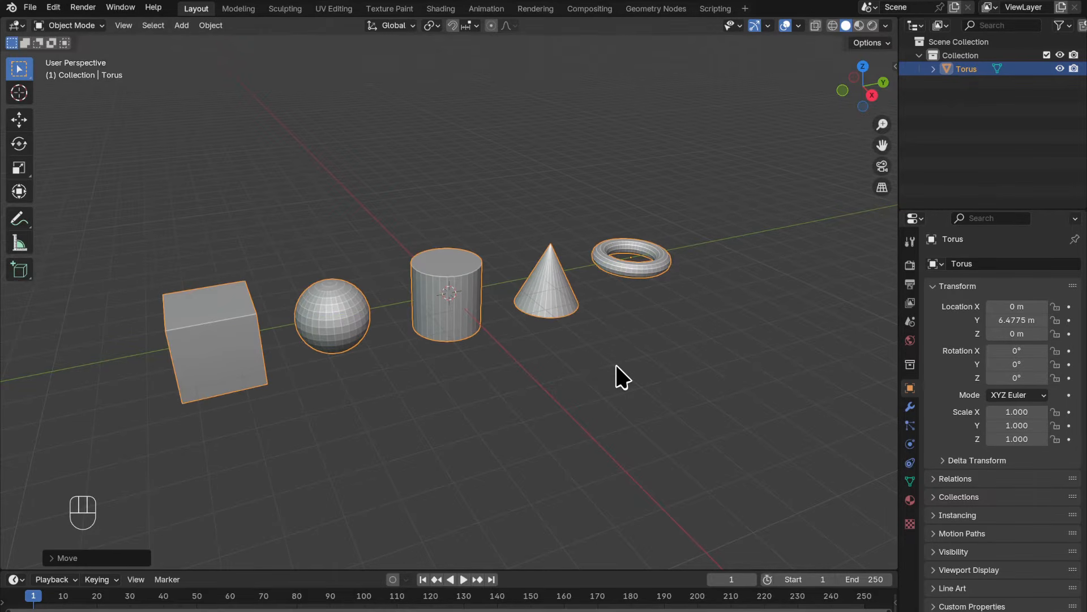
- Add an Array modifier to the joined object and set its count to 5
scroll(617, 377, down, 3)
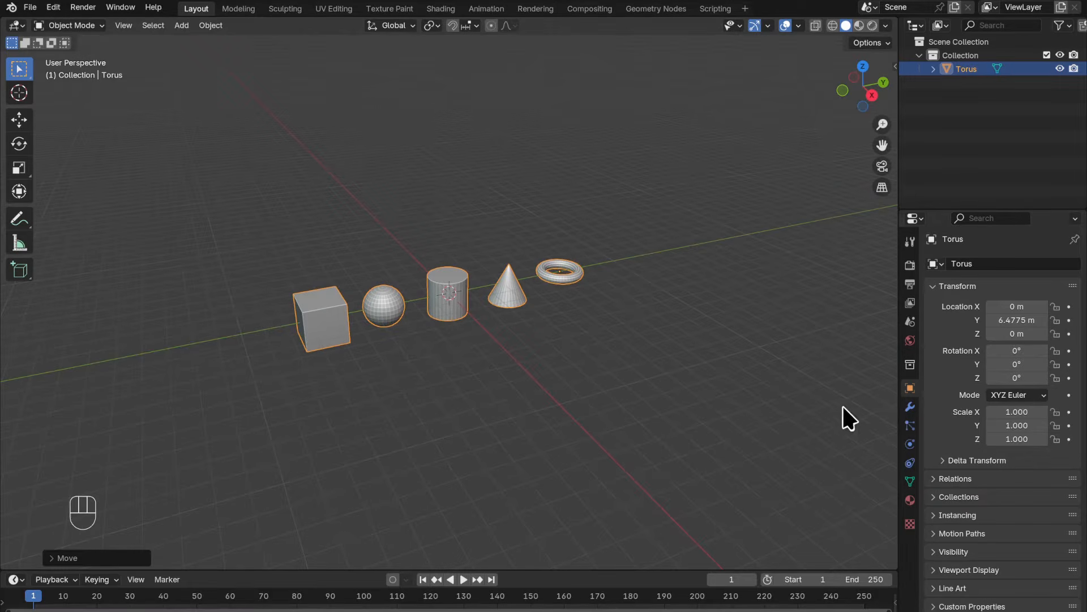
click(909, 408)
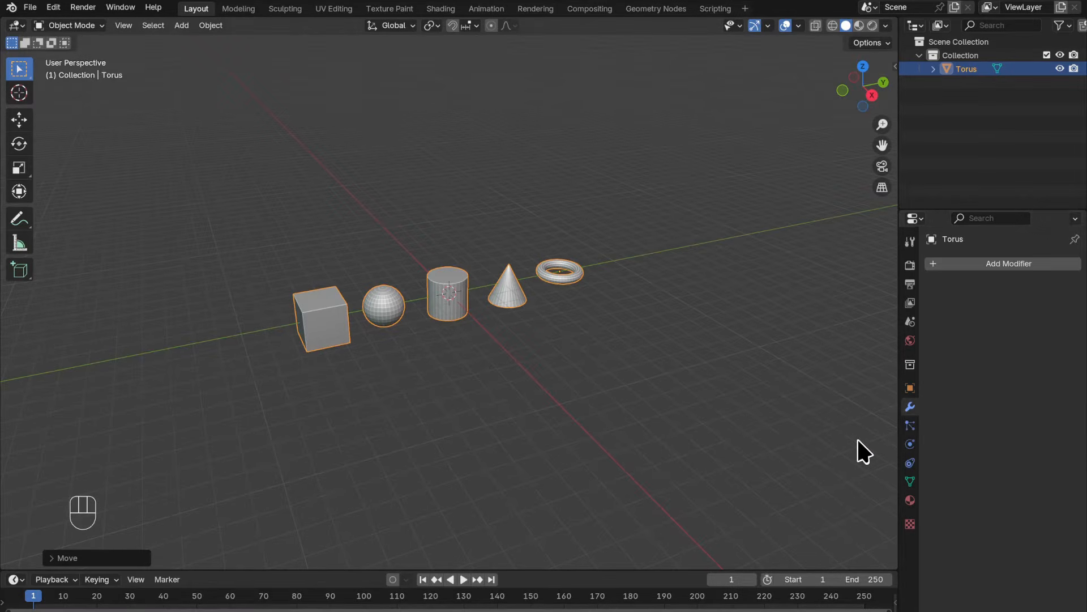
click(1031, 265)
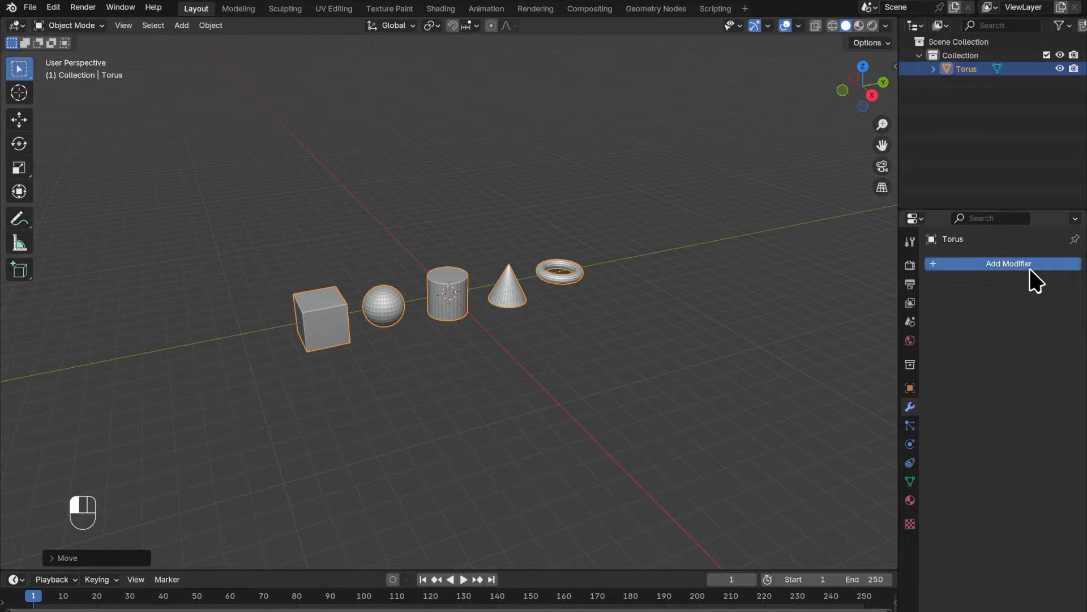
mouse_move(1037, 262)
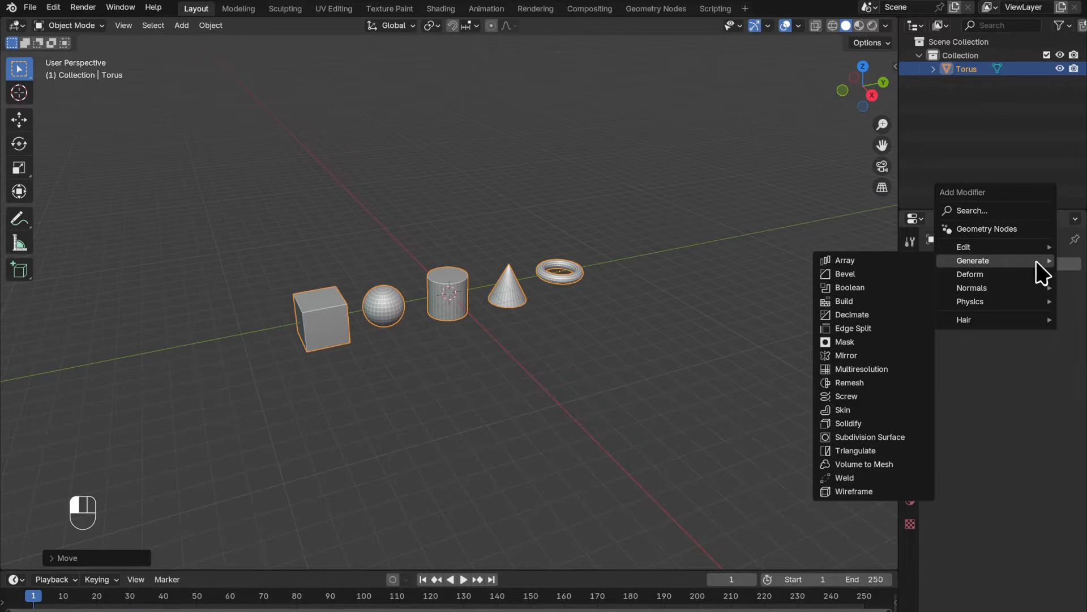
click(917, 260)
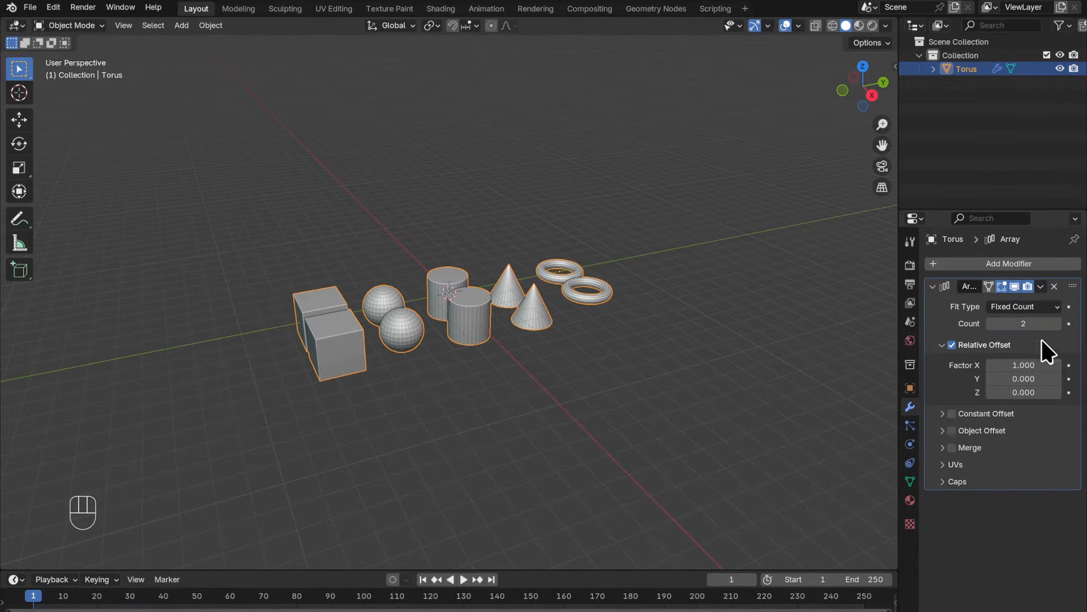
click(1008, 324)
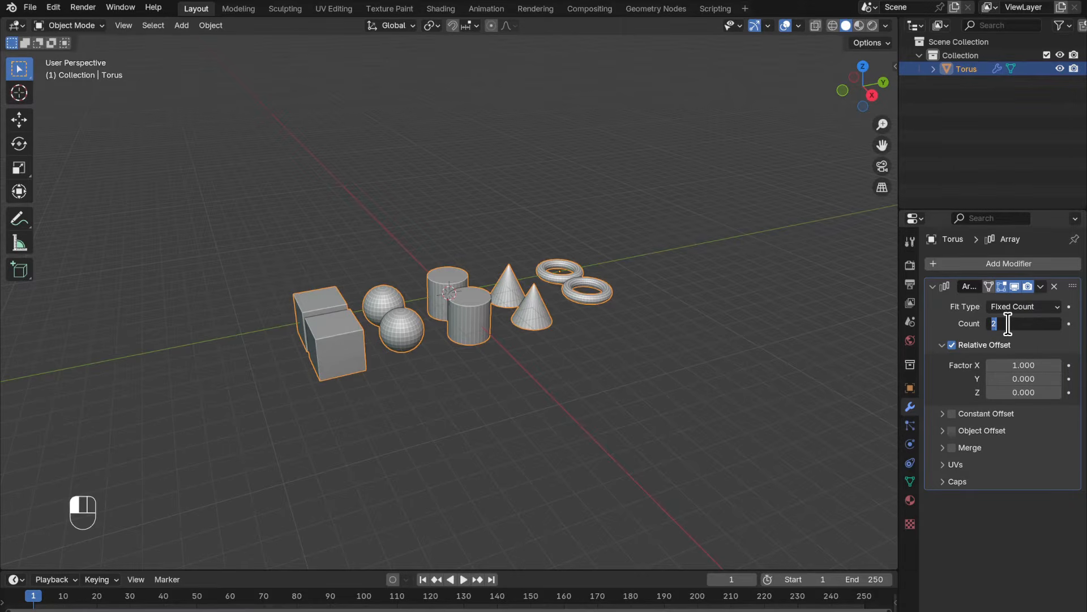
text(5.)
key(Return)
- Set the array's relative offset factor X to 1.2
double_click(1012, 365)
text(1.2)
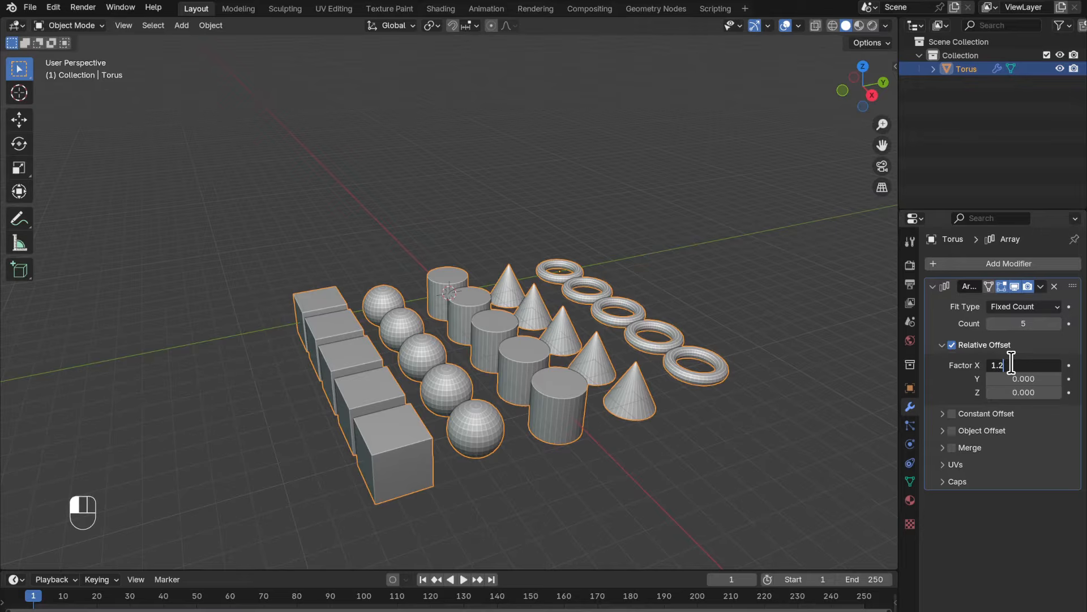
key(Return)
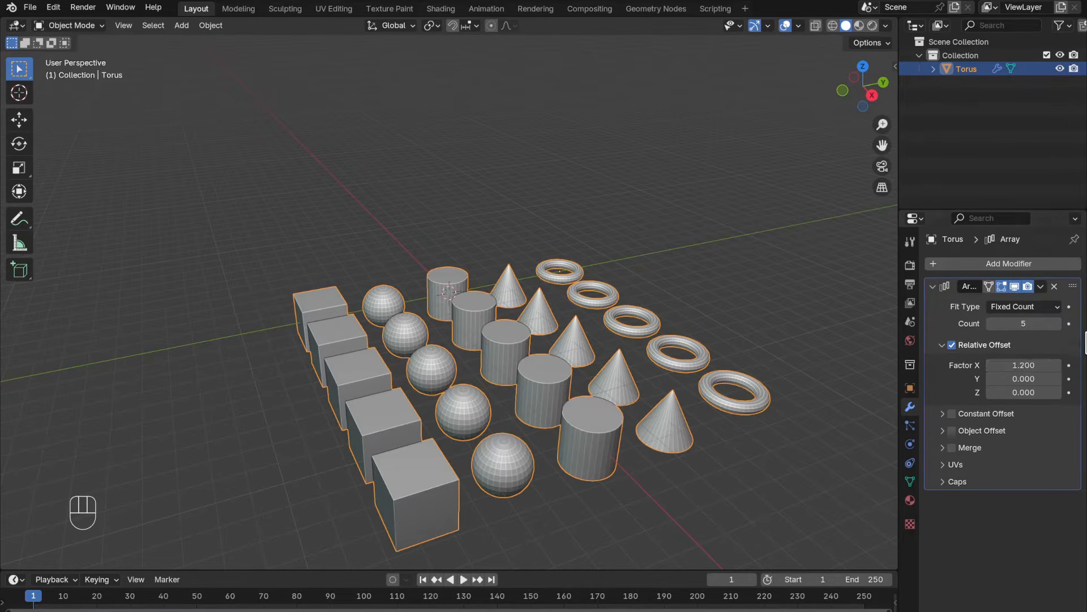
- Add a second Array modifier to the joined object and set its count to 6
click(983, 262)
mouse_move(976, 264)
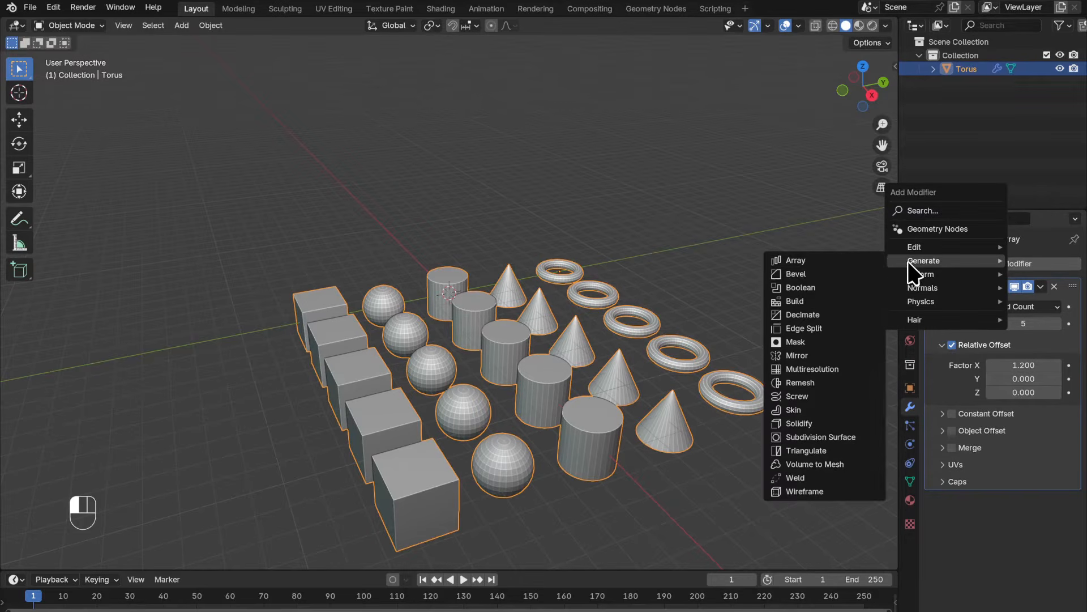
click(868, 260)
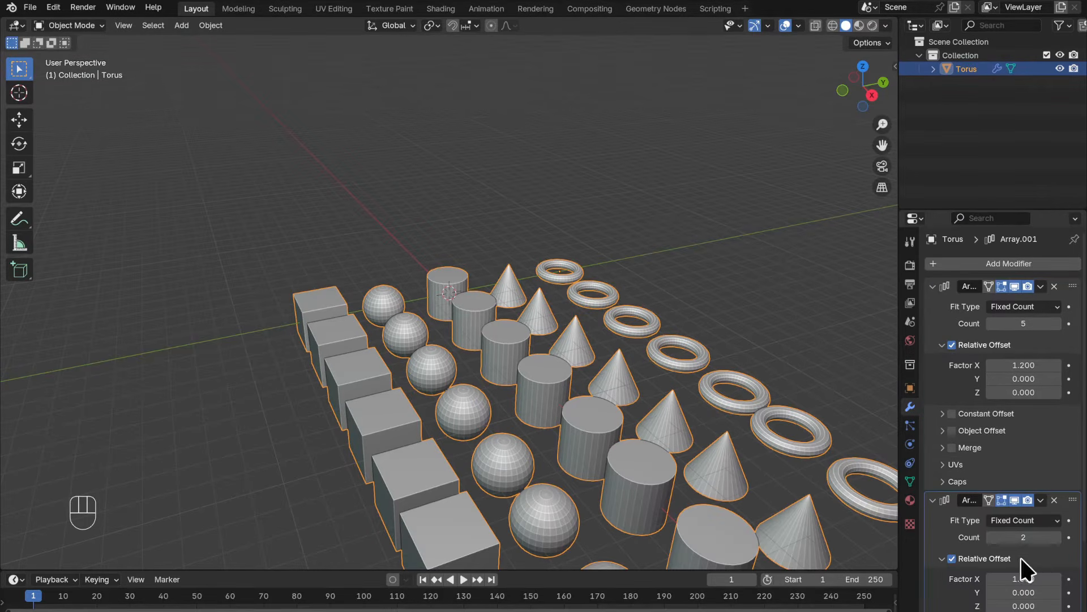
click(1040, 537)
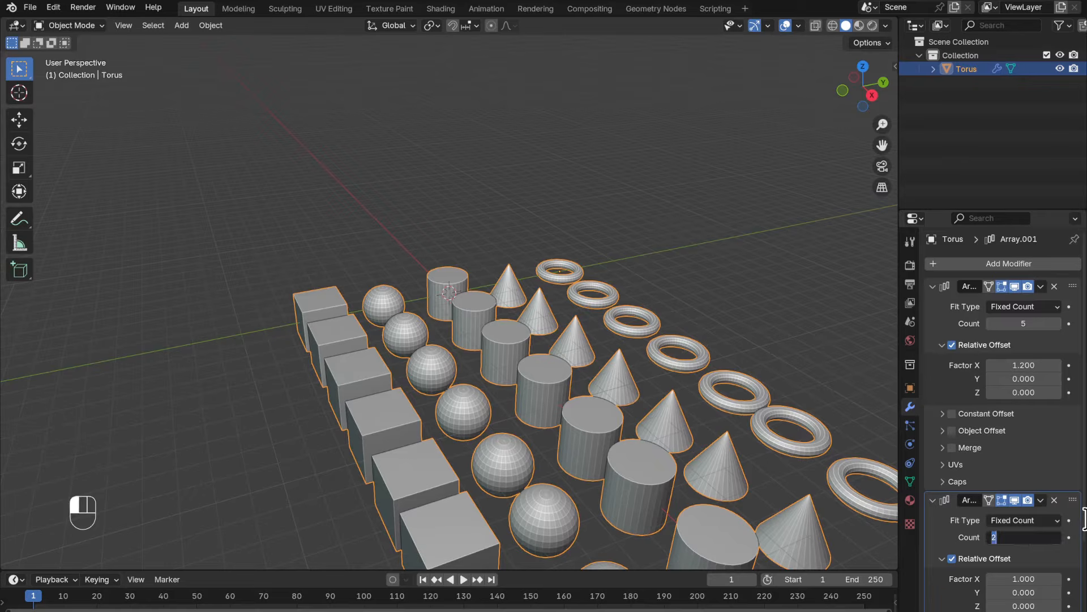
text(6)
key(Return)
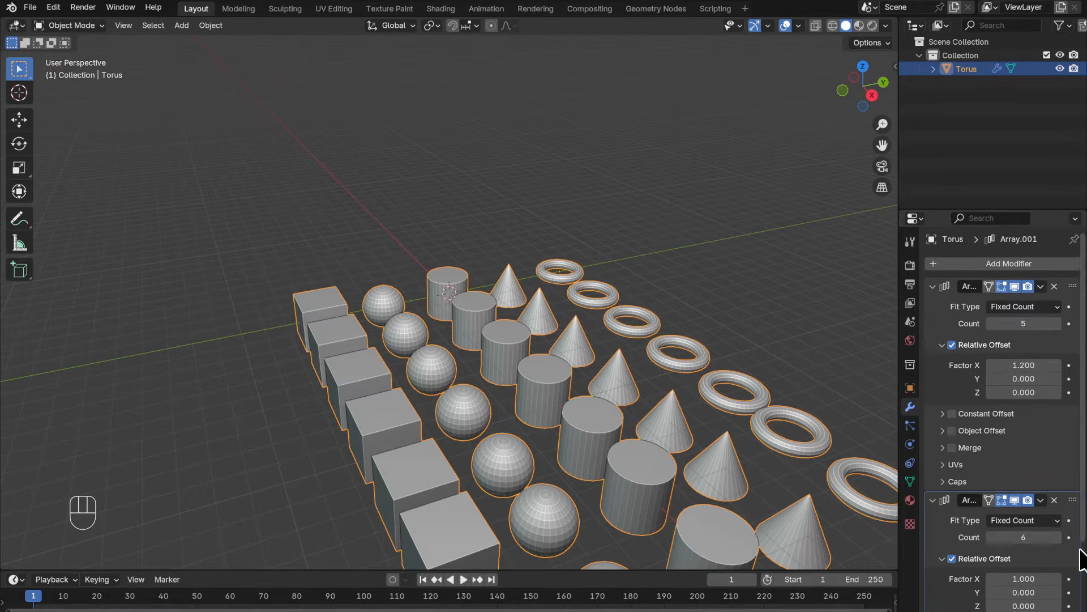
- Set the second array's relative offset to factor X 0 and factor Z 1.2 so the copies stack vertically
scroll(1083, 552, down, 4)
click(1023, 490)
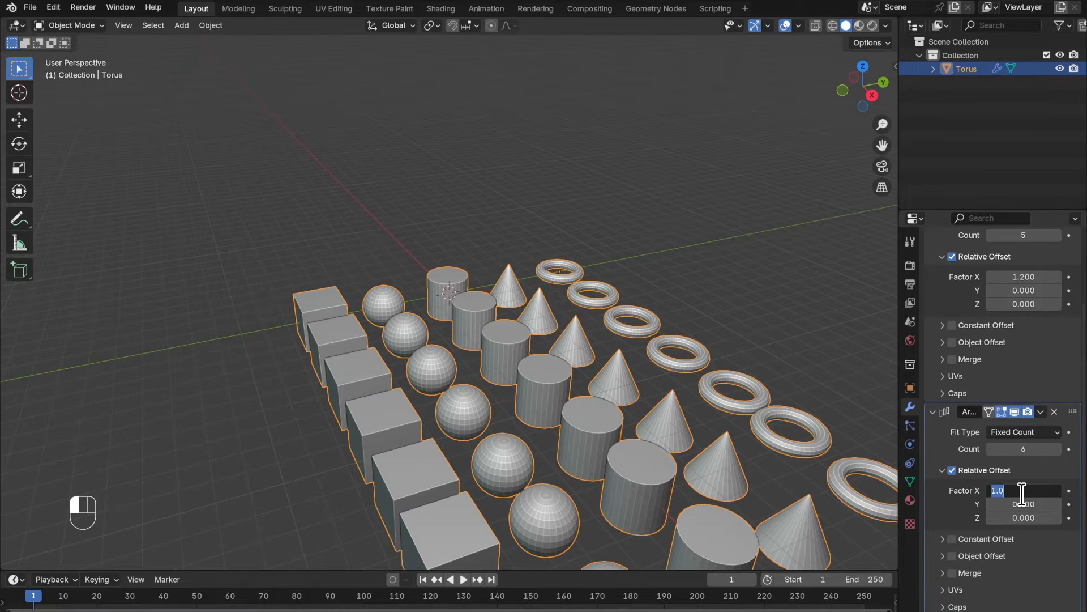
text(0)
key(Return)
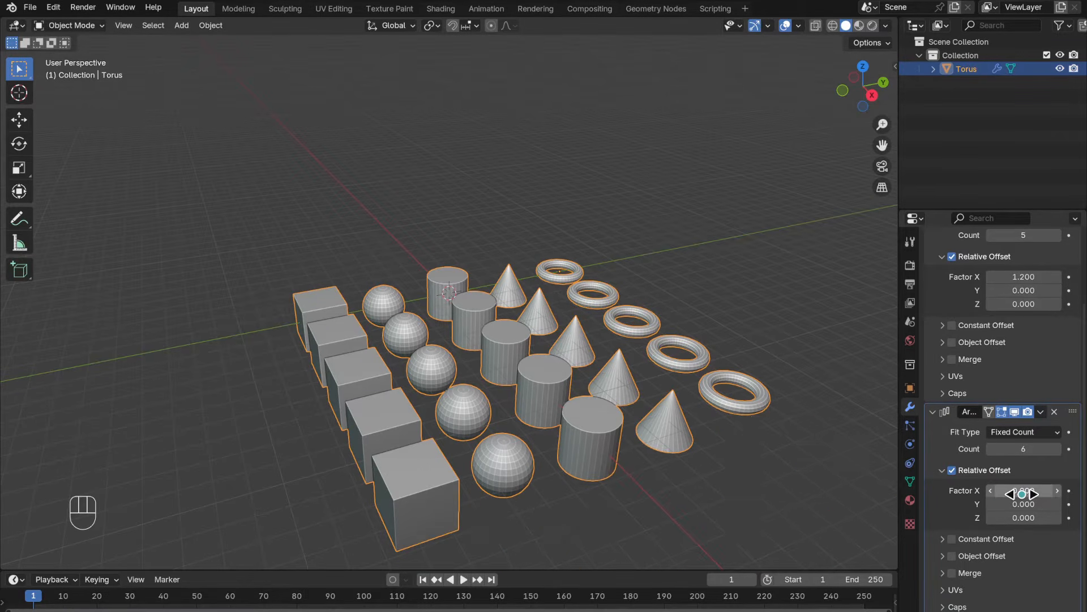
click(998, 518)
text(1.2)
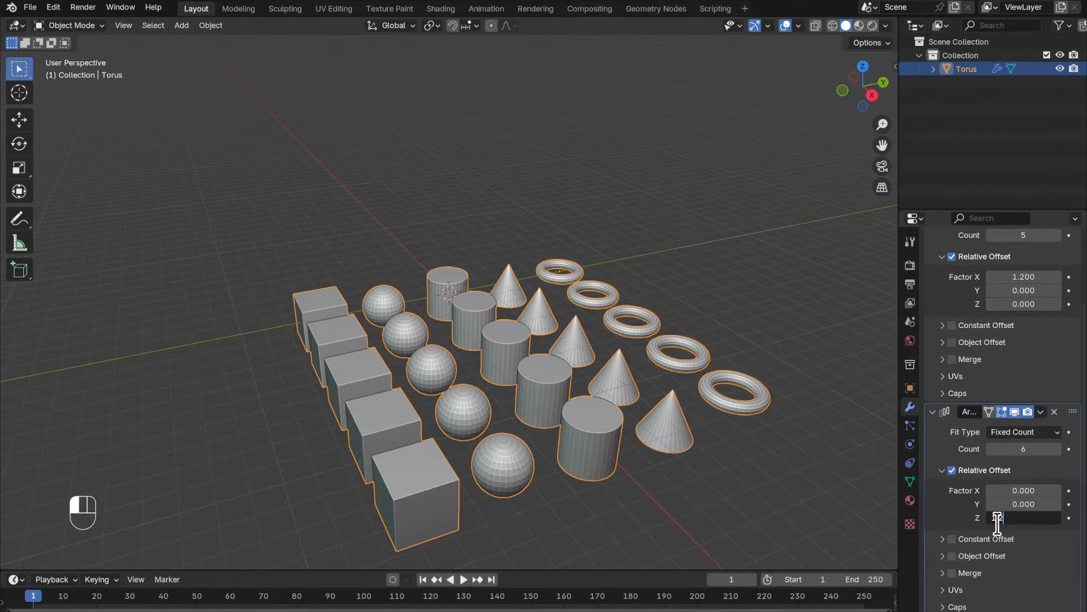
key(Return)
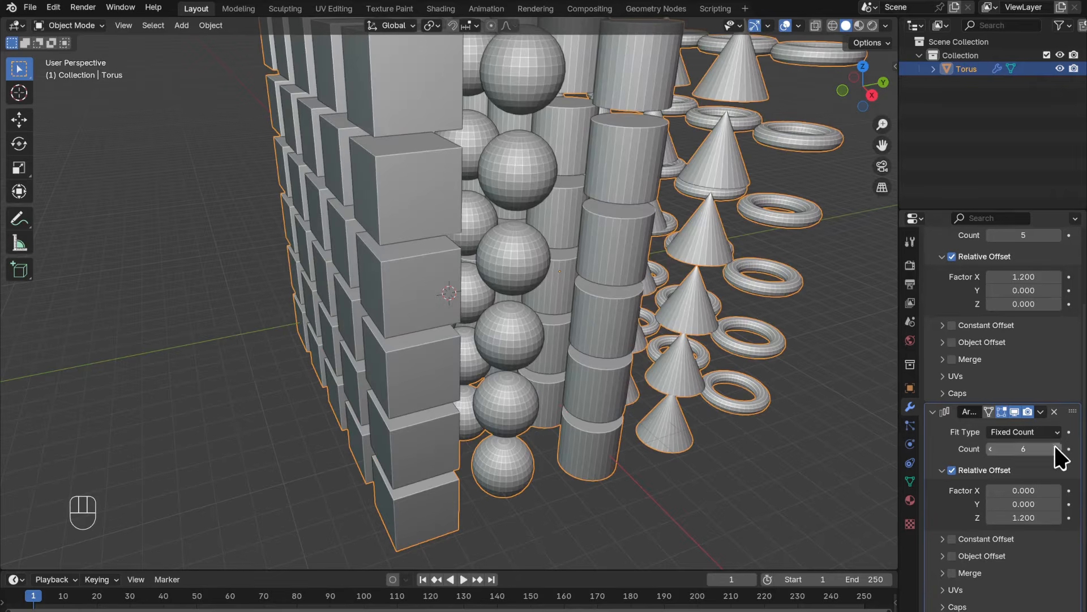
- Apply both Array modifiers to the joined object
scroll(562, 293, down, 2)
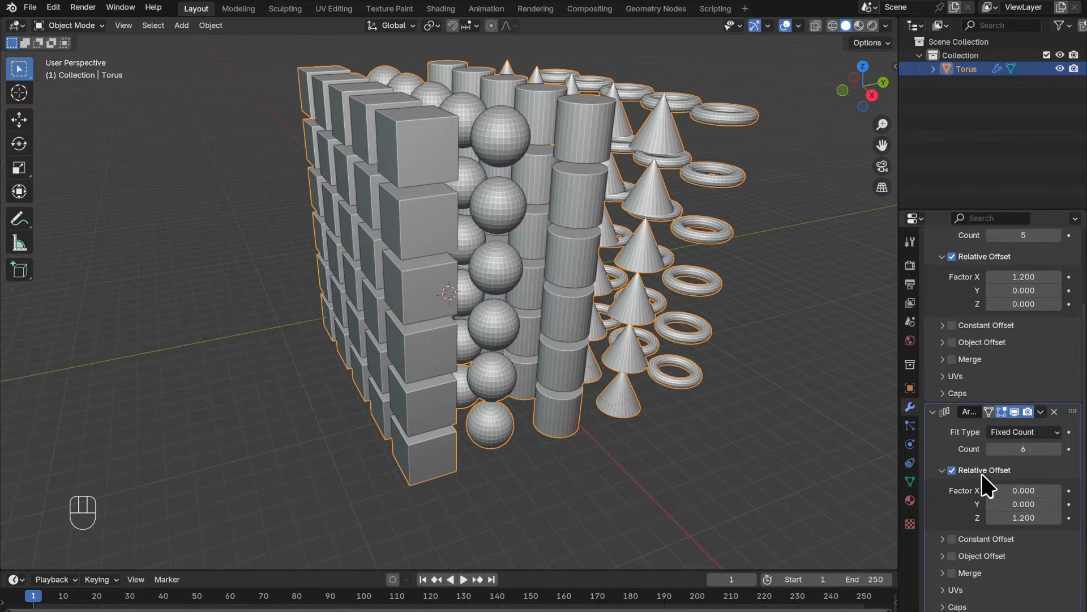
key(ctrl)
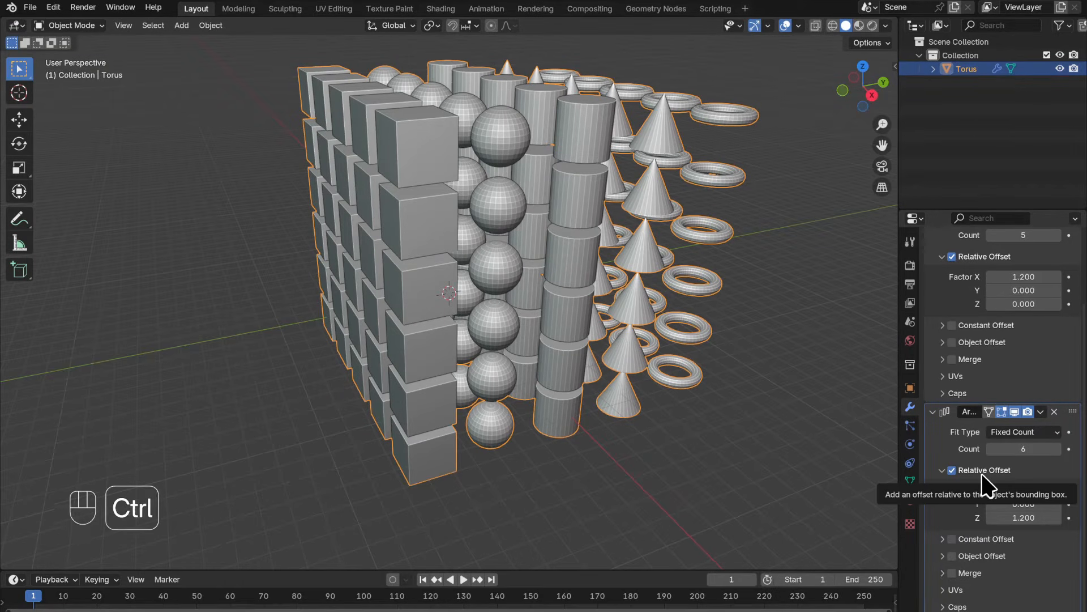
key(ctrl+a)
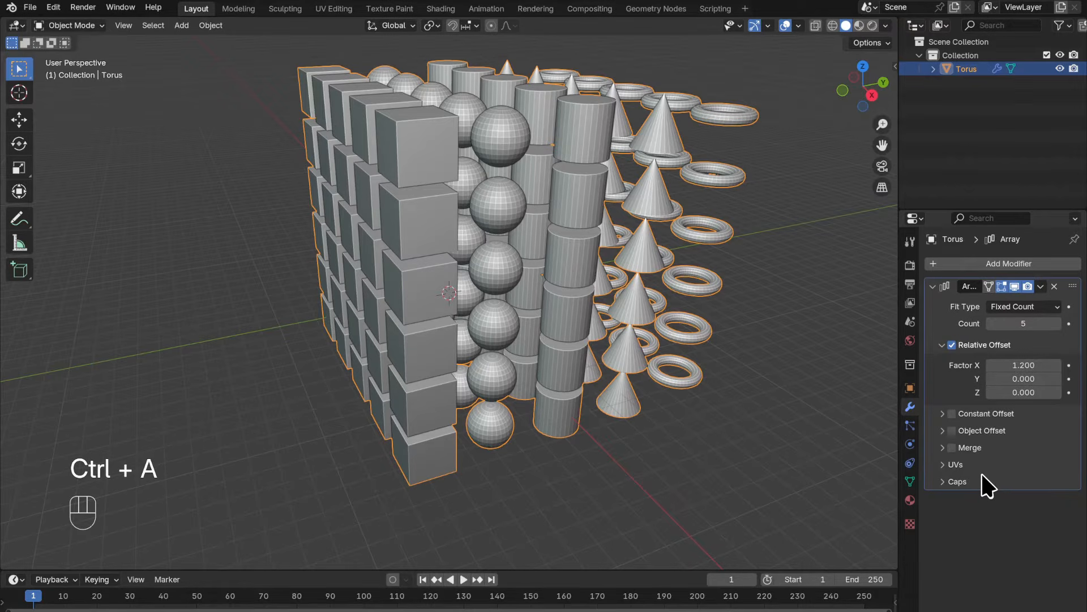
key(ctrl+a)
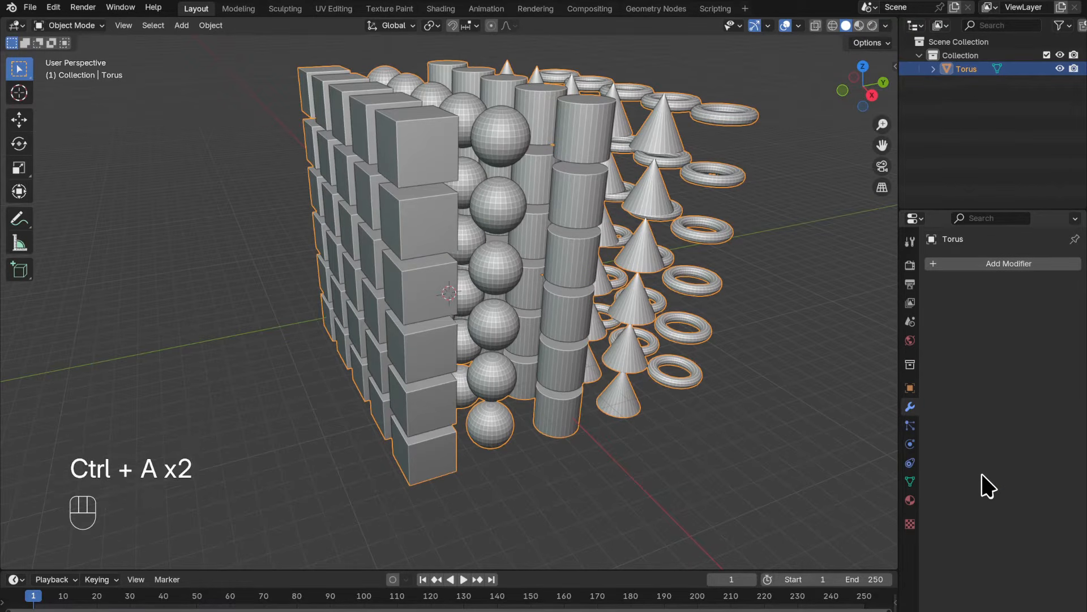
- Set the joined object's origin to its geometry
right_click(586, 259)
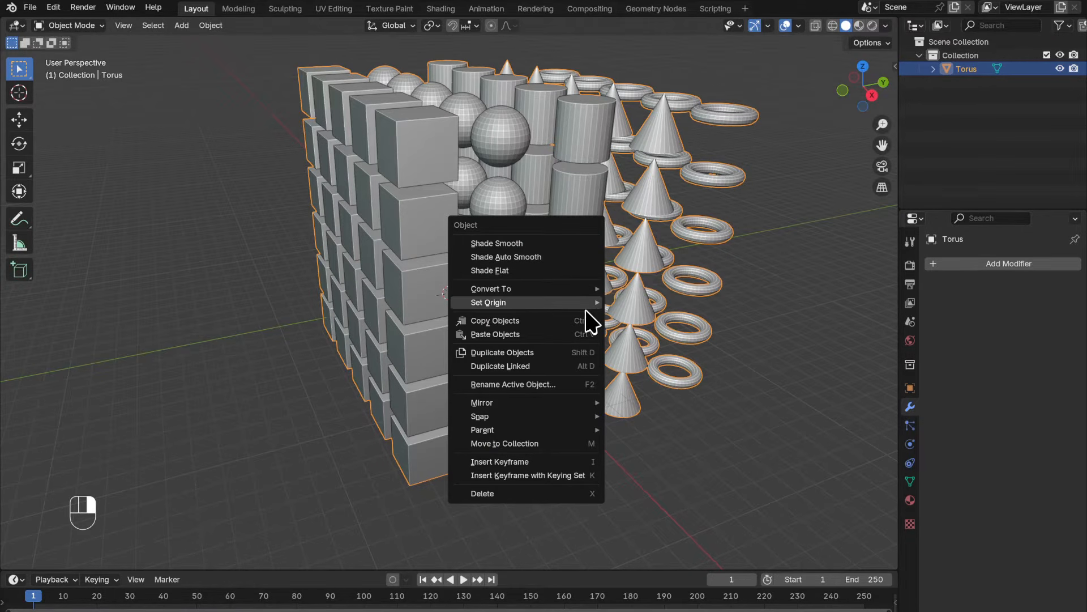
mouse_move(588, 310)
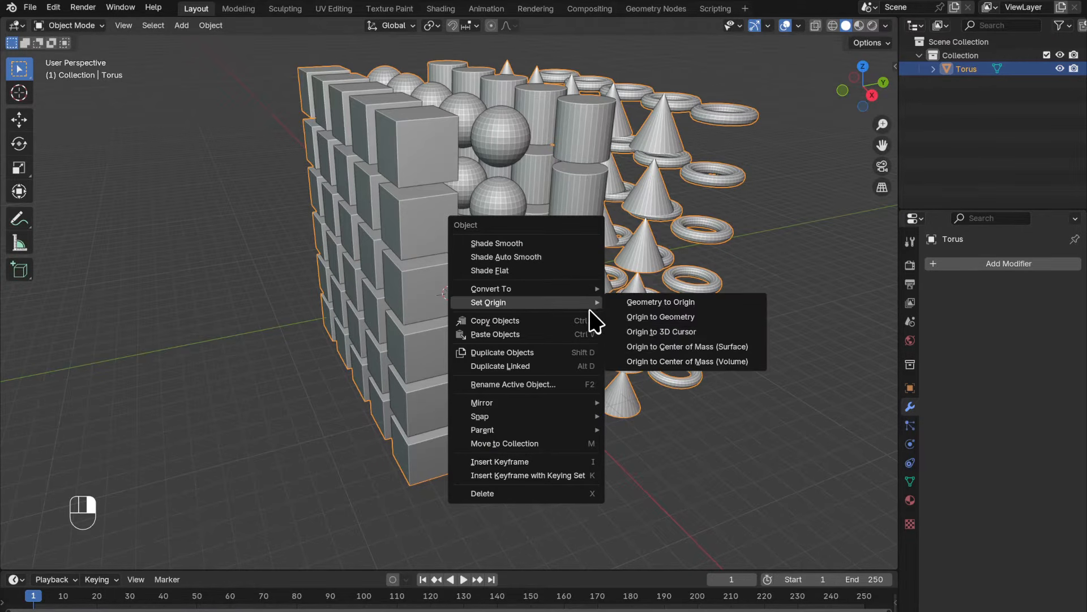
click(670, 317)
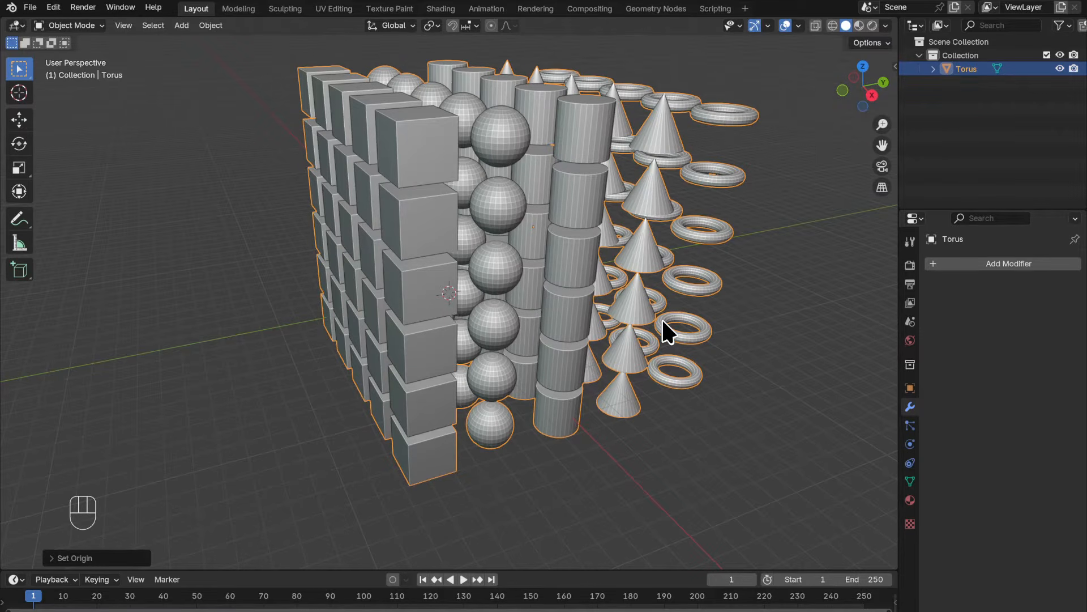
- Raise the joined grid of shapes along the global Z axis and rotate it freehand so it tilts diagonally
key(g)
key(z)
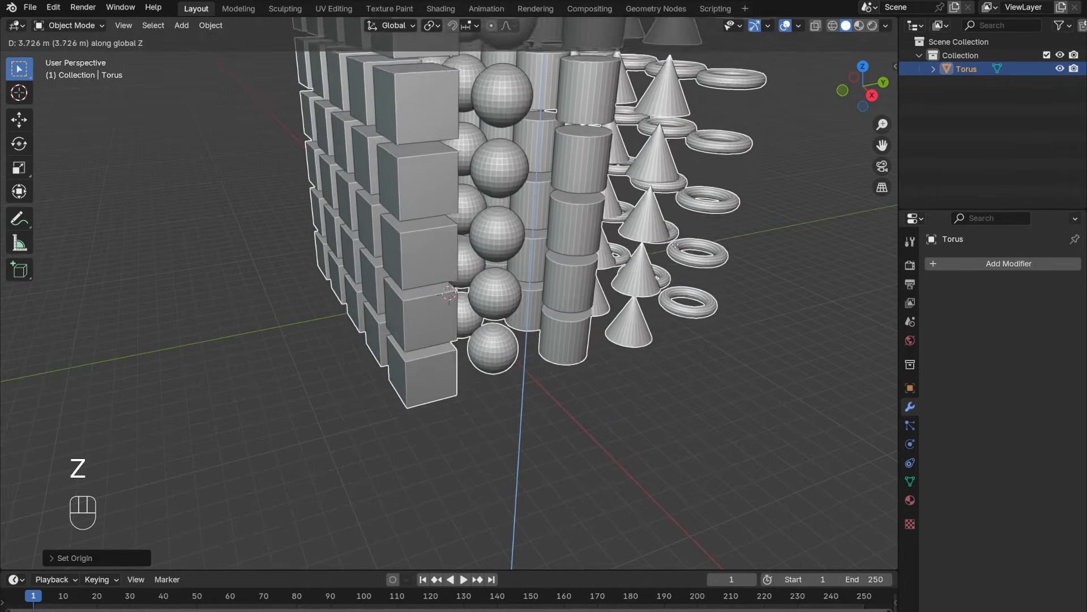
click(669, 218)
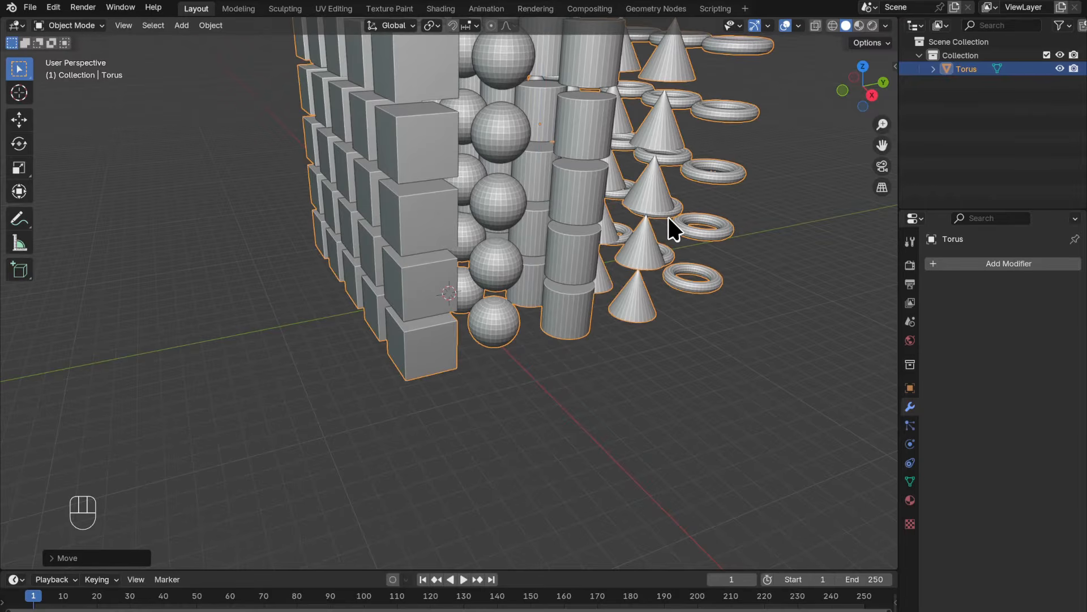
key(r)
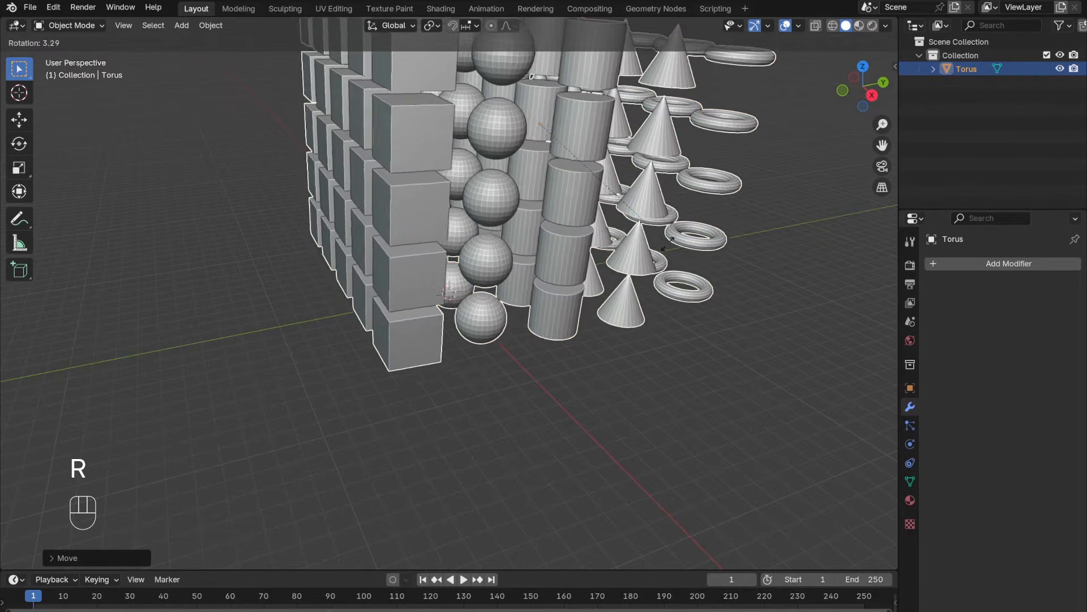
click(623, 331)
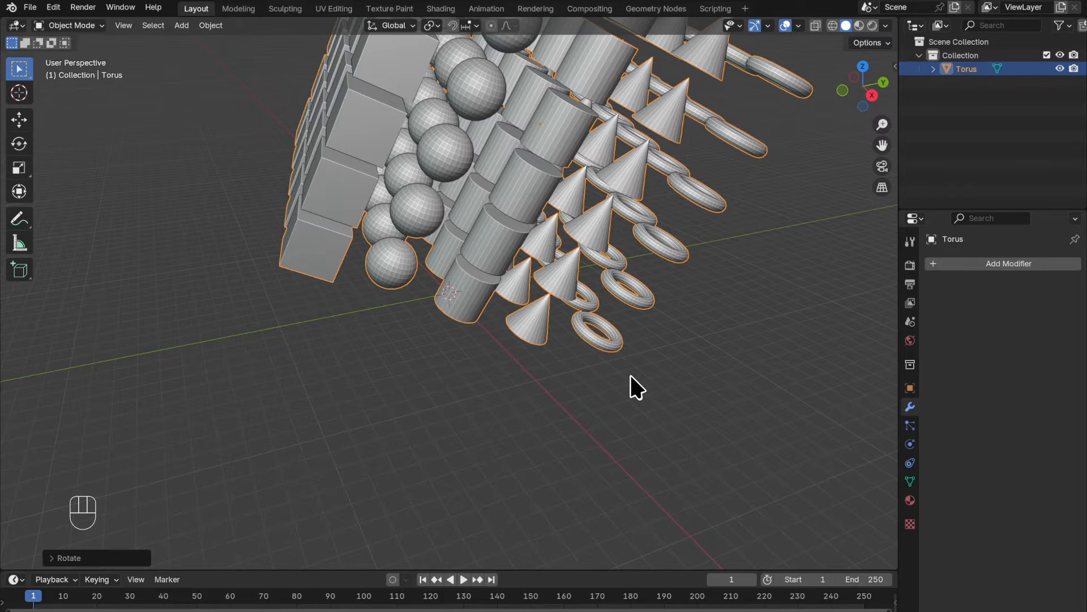
- Separate the whole mesh by loose parts and return to Object Mode
key(Tab)
key(p)
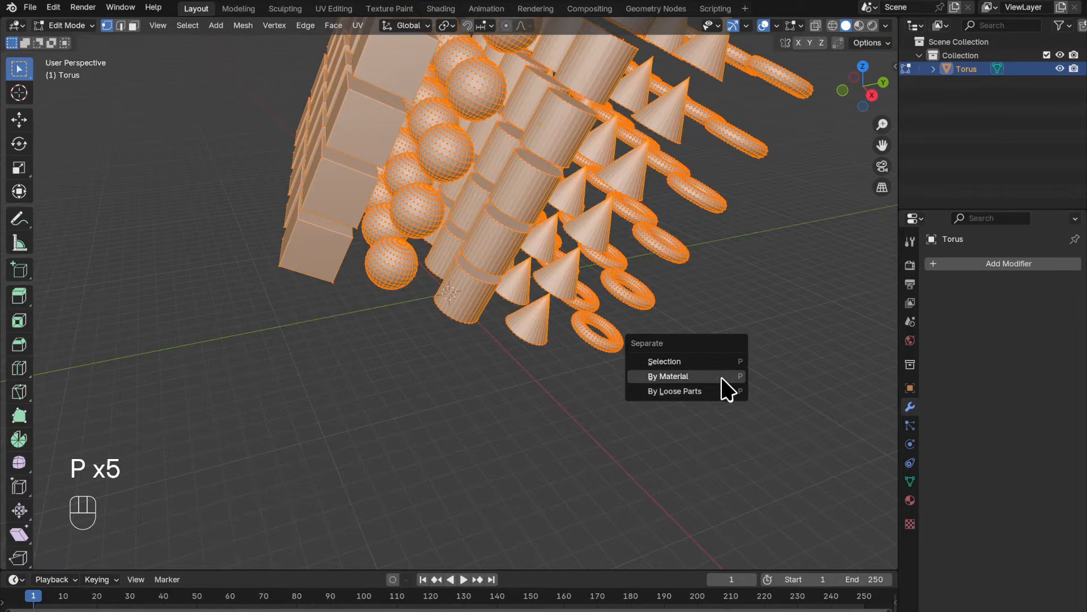
click(718, 391)
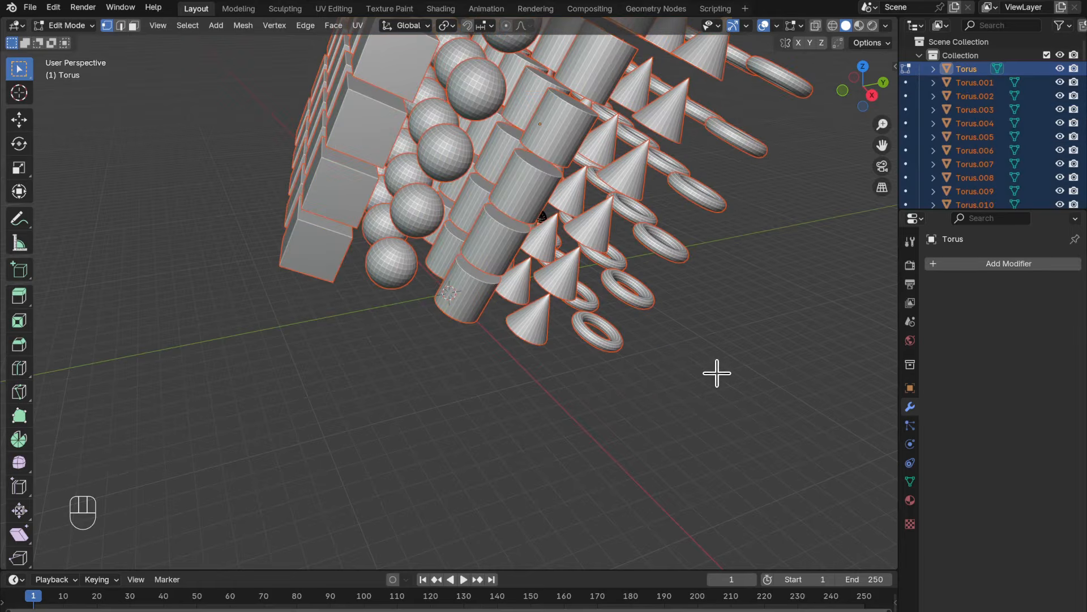
key(Tab)
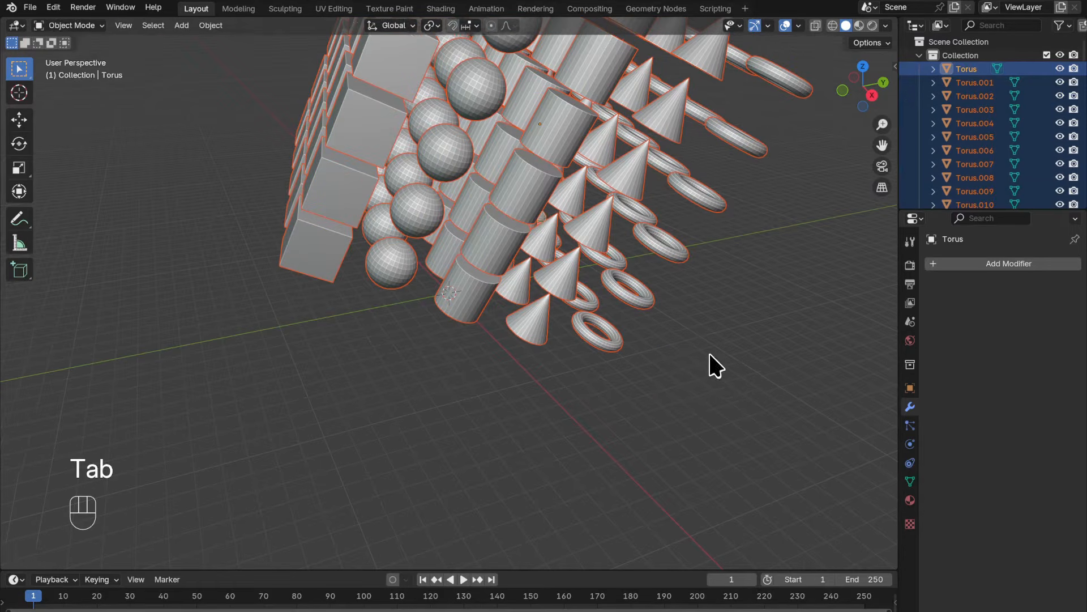
- Set the origin of every separated shape to its own geometry
right_click(610, 200)
mouse_move(612, 200)
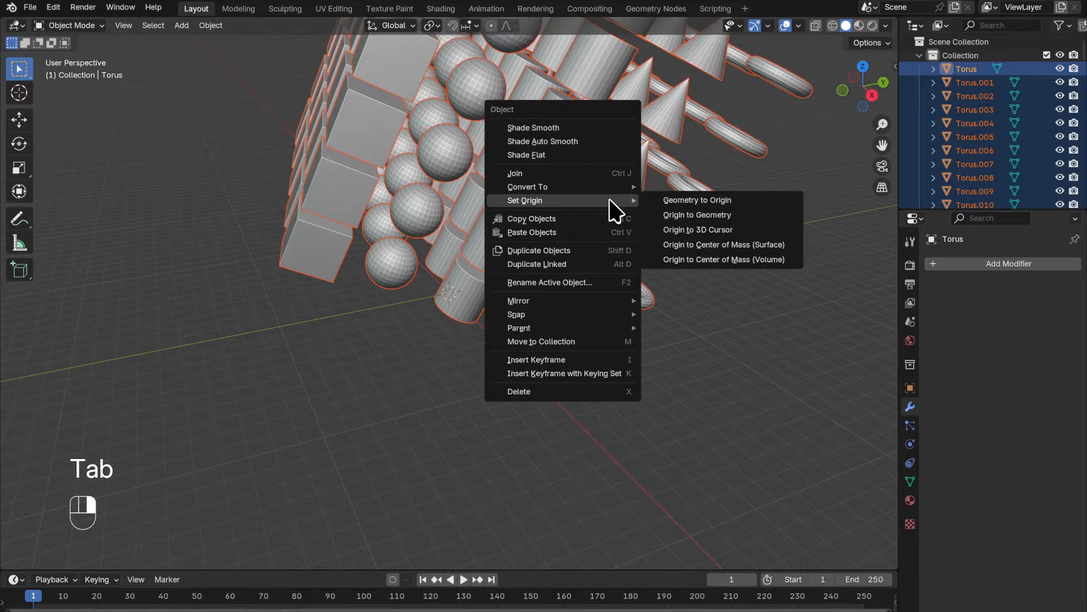
click(730, 223)
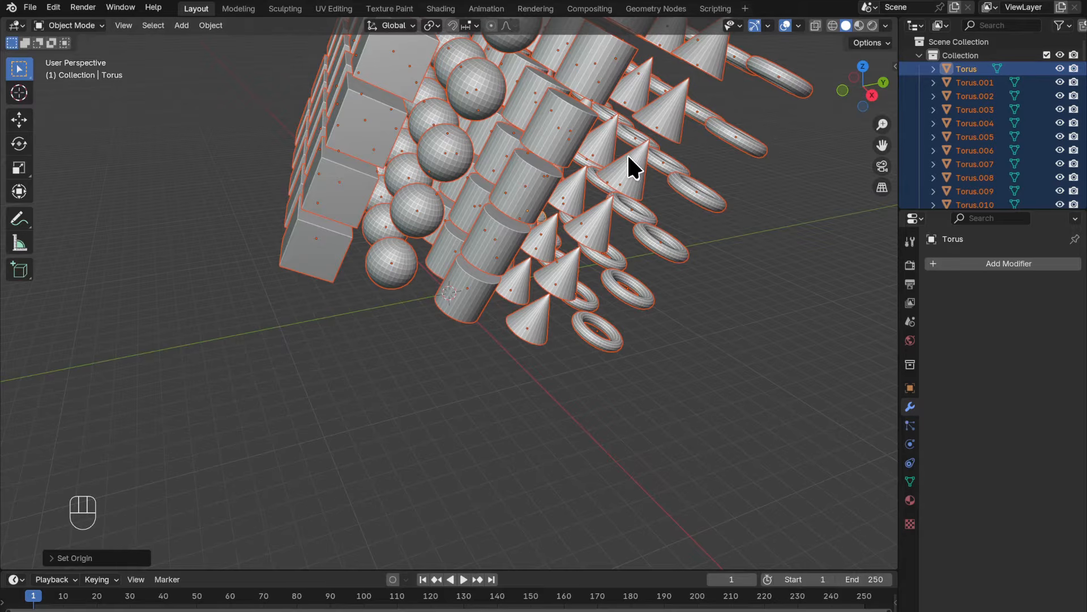
- Move all the separated shapes into a new collection named Shapes
key(m)
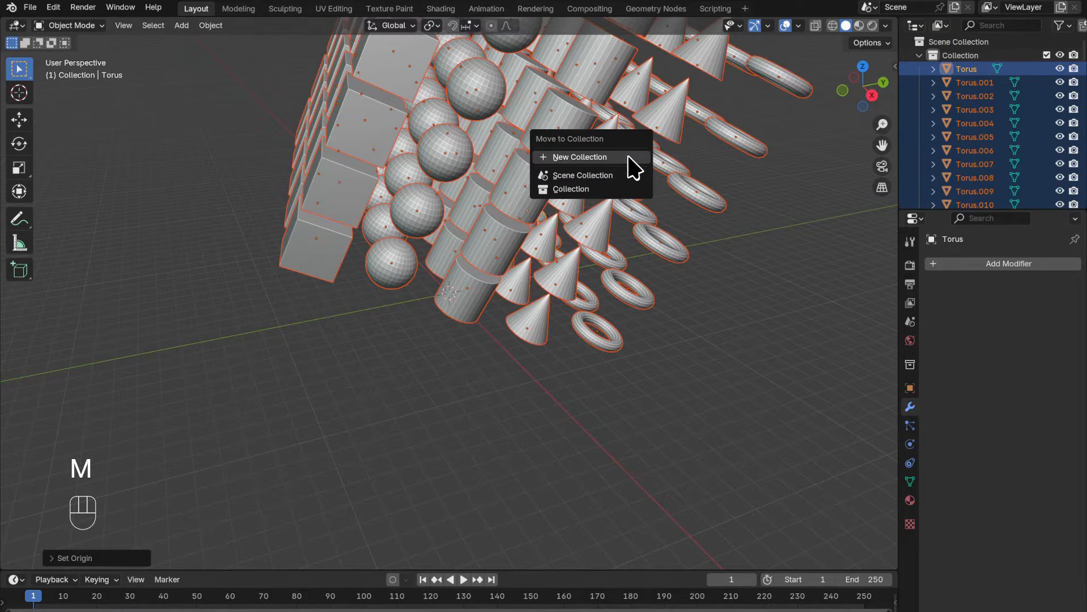
click(623, 159)
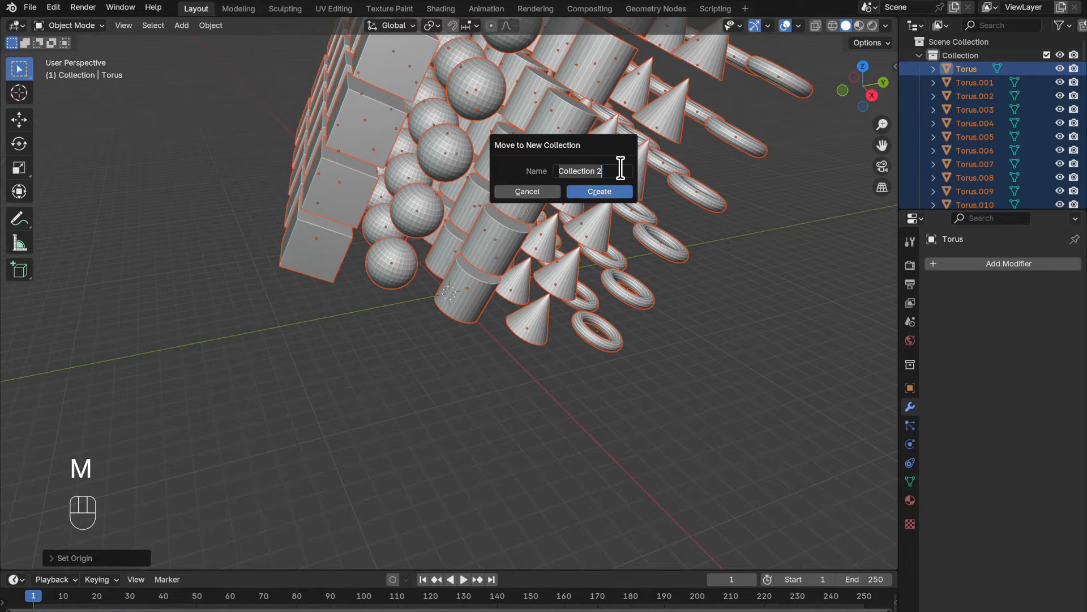
key(BackSpace)
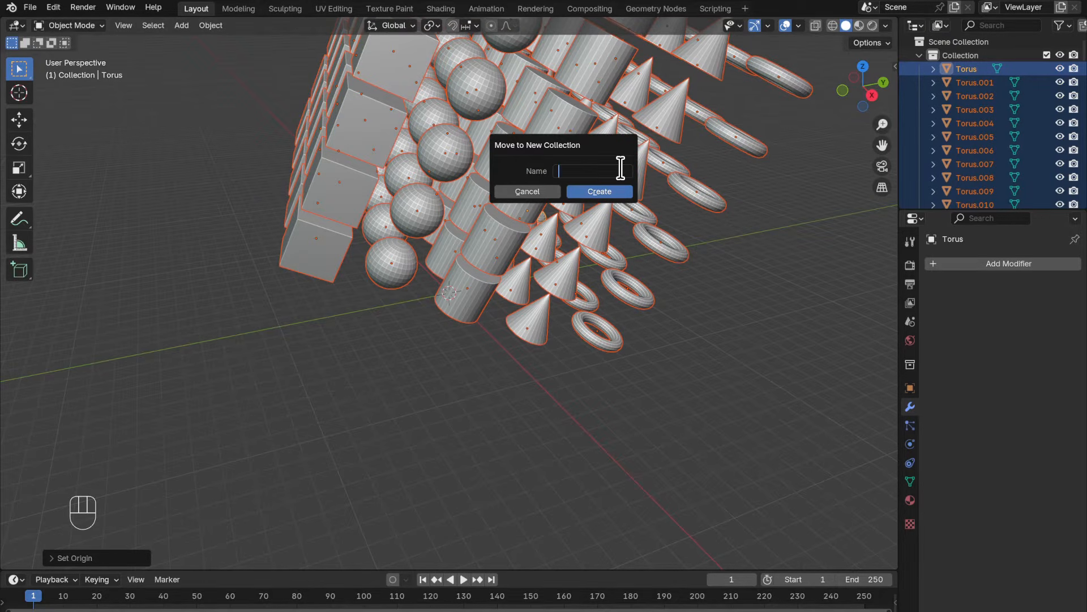
text(Shapes)
click(609, 191)
click(610, 183)
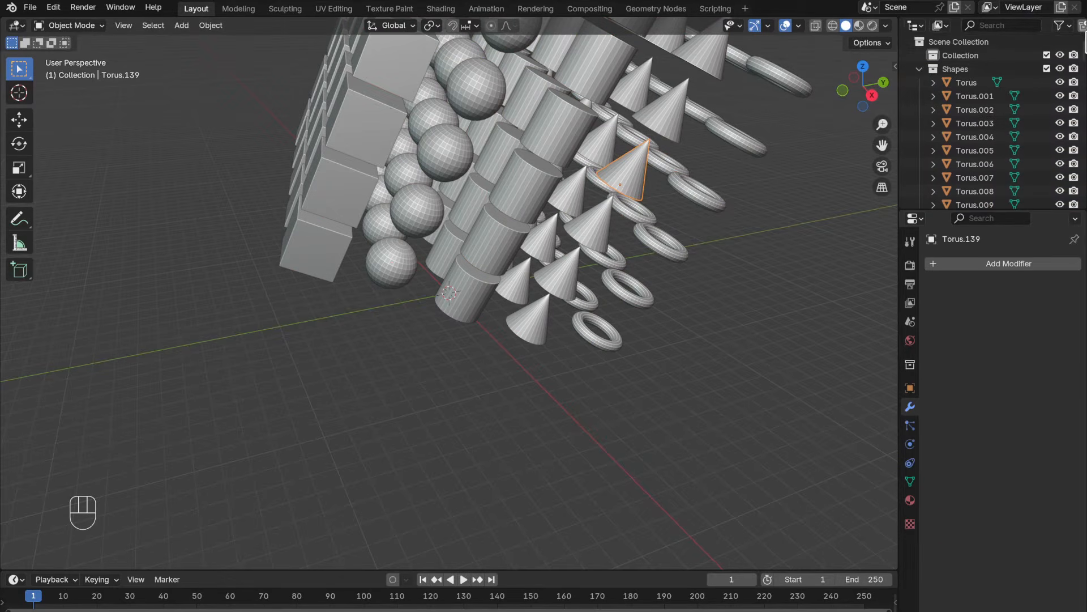
- Collapse the Shapes collection in the Outliner and enable the selectable restriction toggle
click(919, 69)
click(1059, 25)
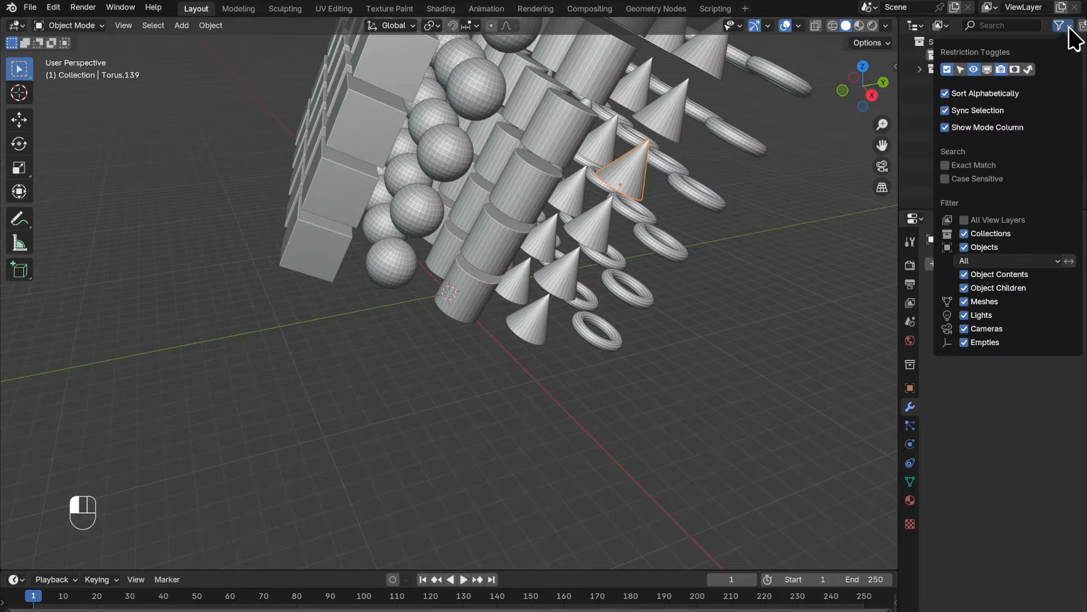
click(961, 70)
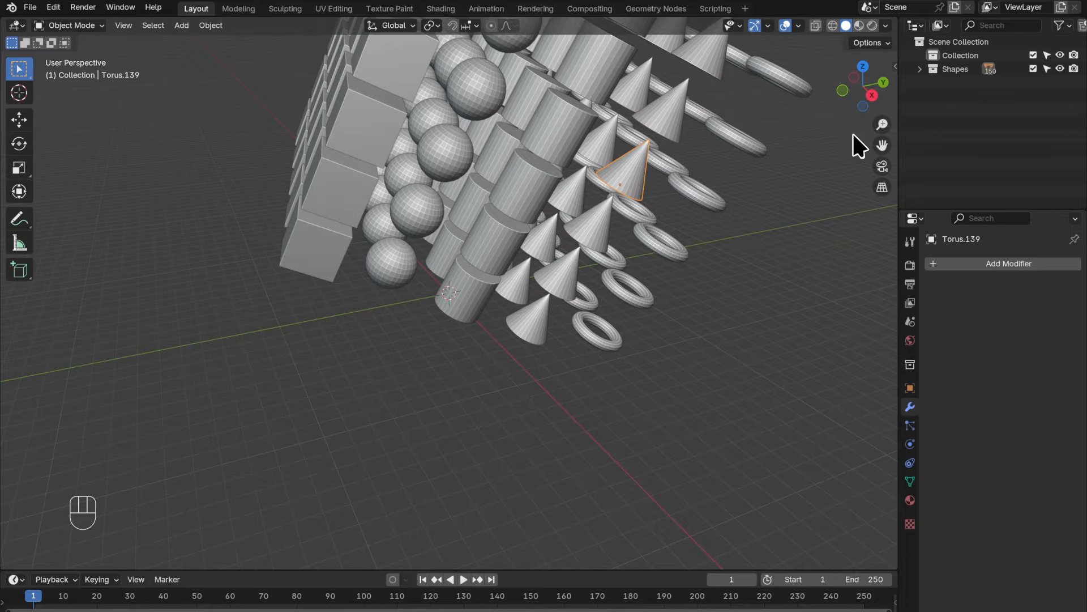
- Make the original Collection active and add a UV Sphere to it
click(970, 56)
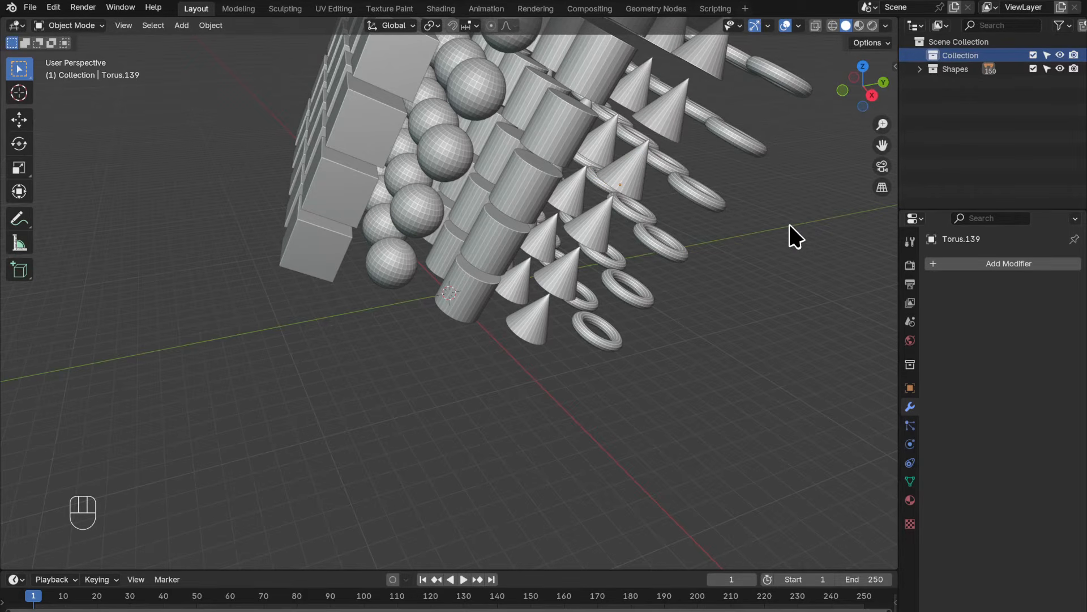
key(shift)
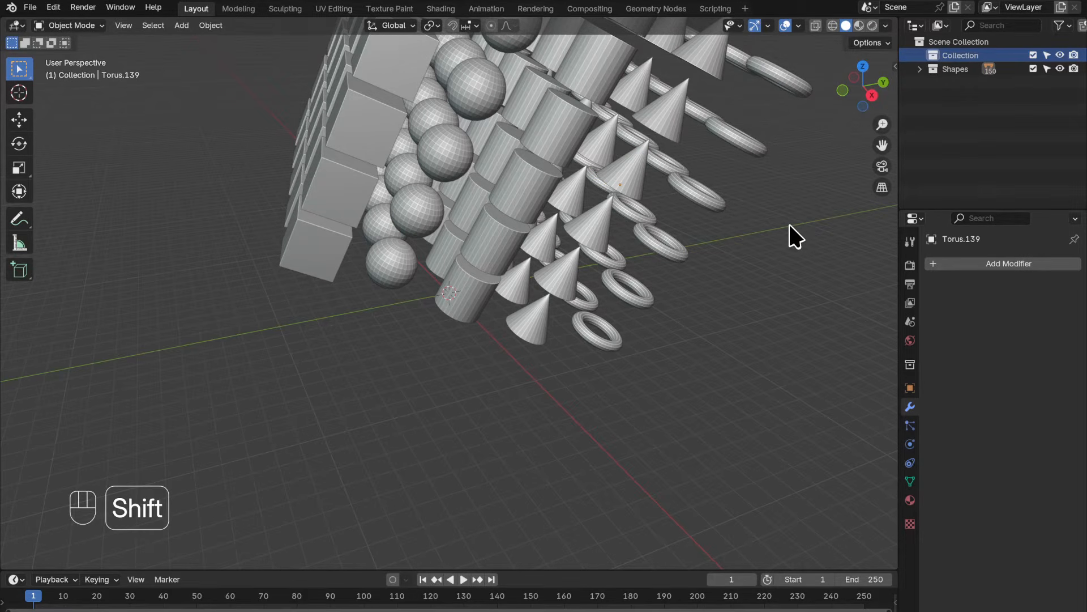
key(shift+a)
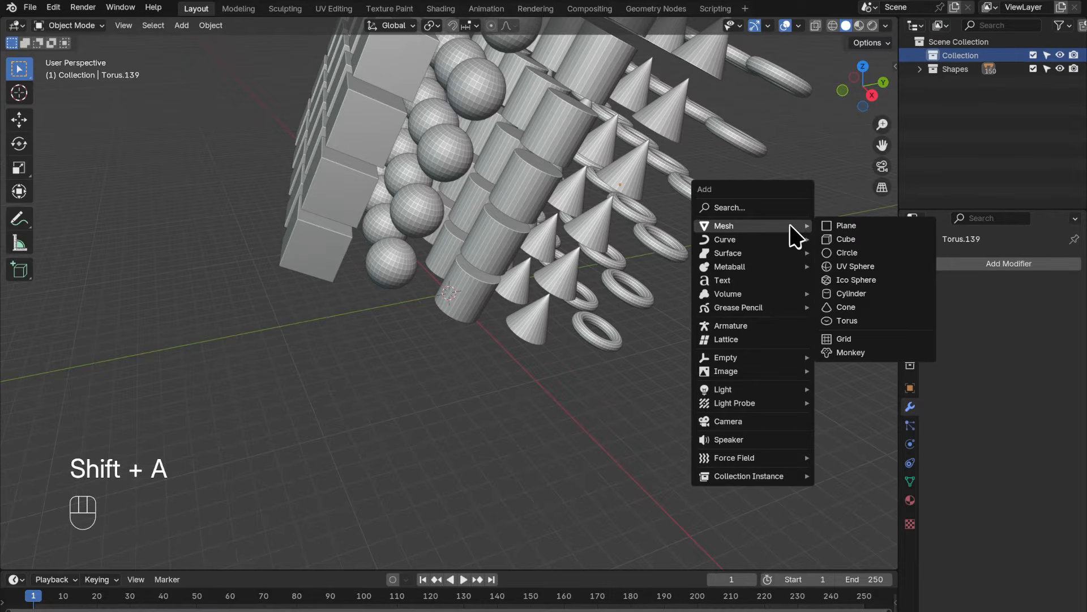
click(893, 265)
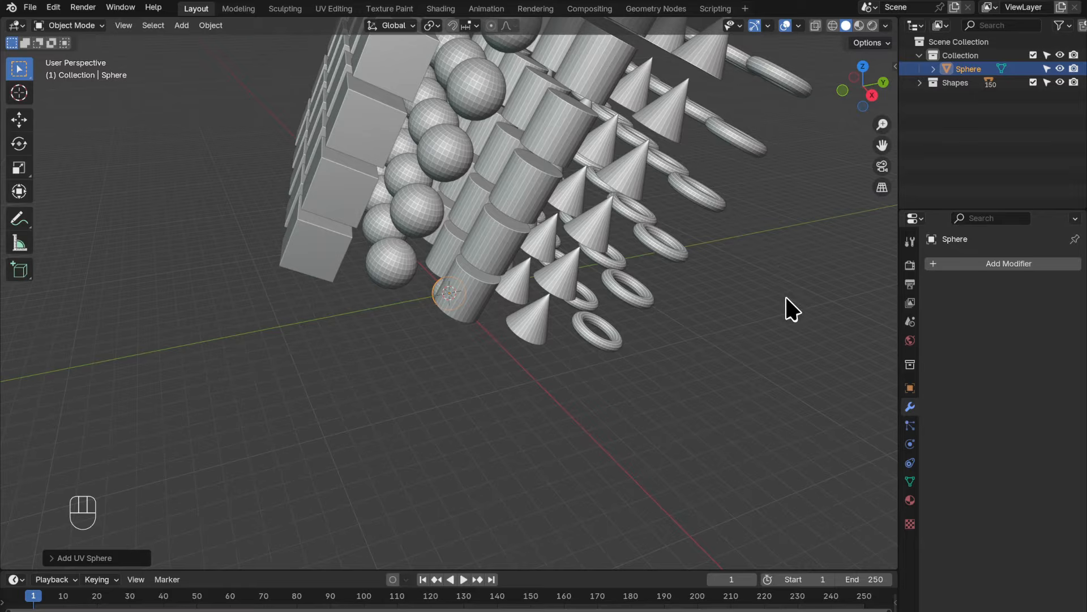
- Scale the new sphere by 22 and apply its scale
text(s)
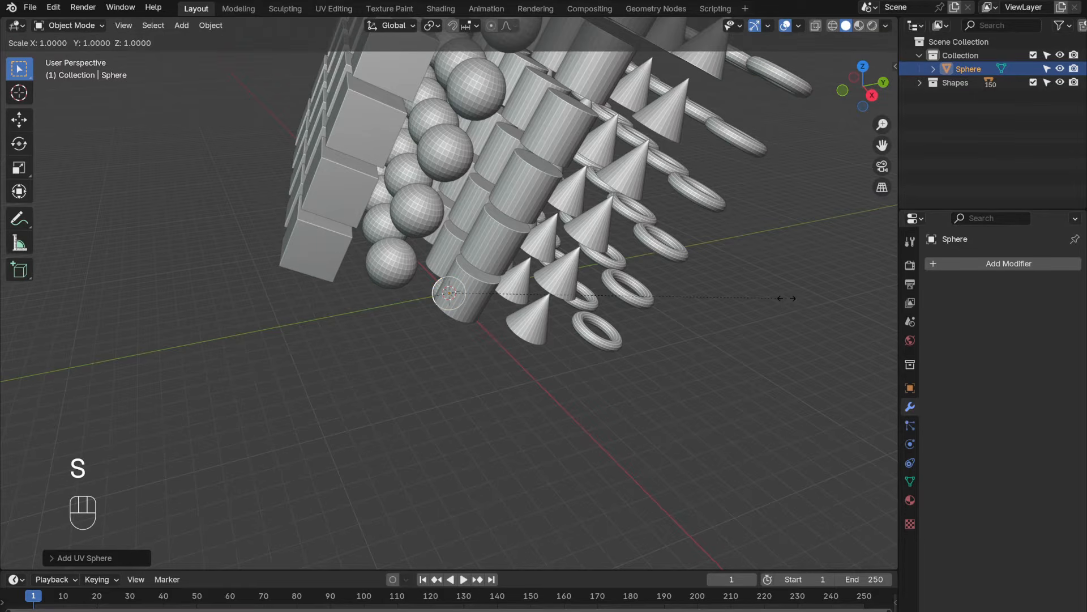
text(22)
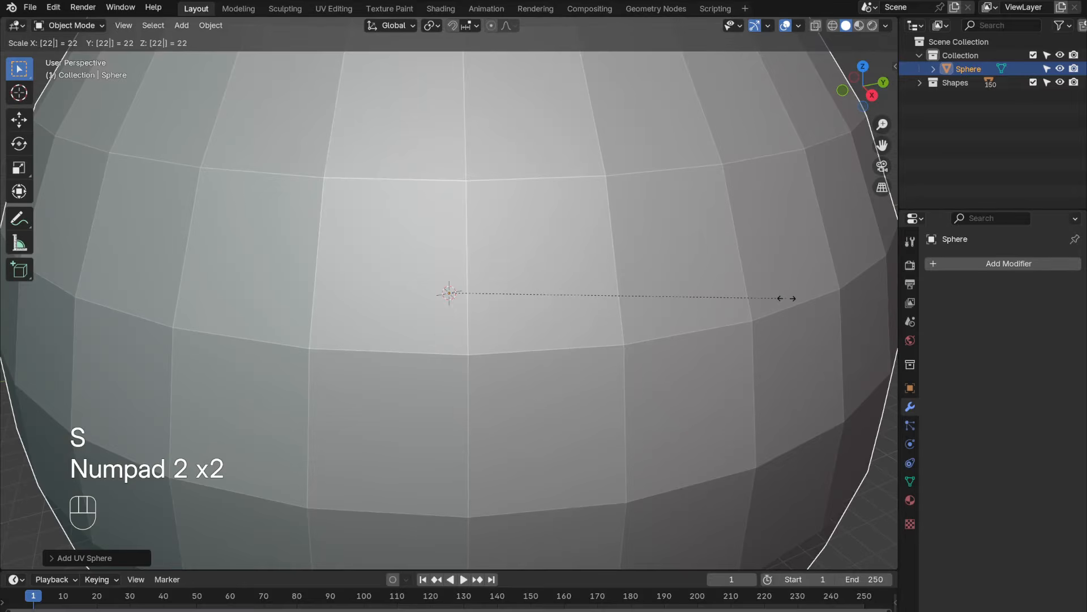
key(KP_Enter)
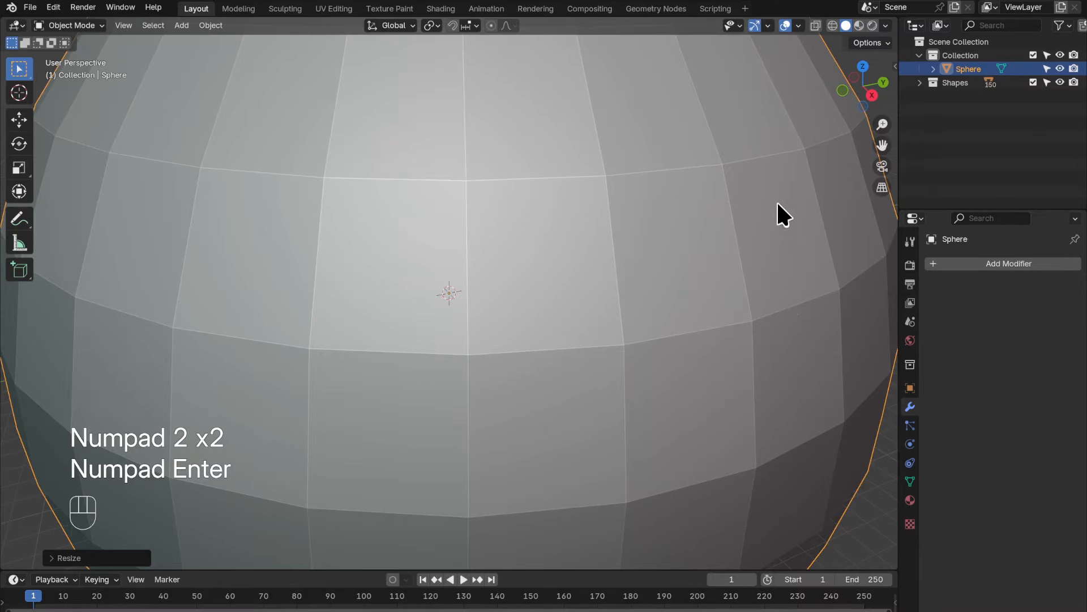
scroll(755, 163, down, 5)
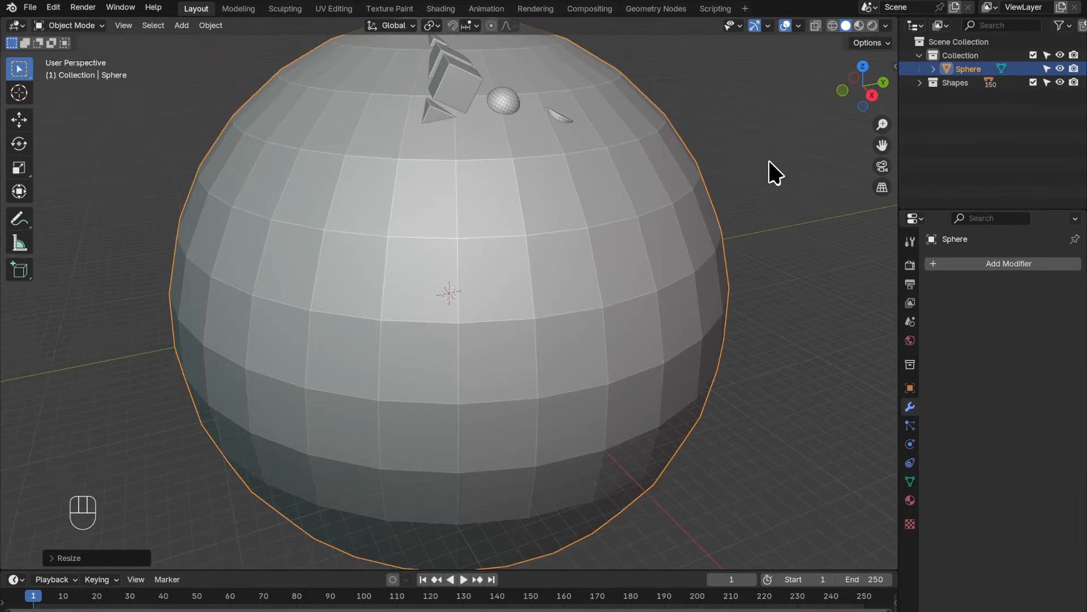
scroll(768, 170, down, 9)
key(ctrl+a)
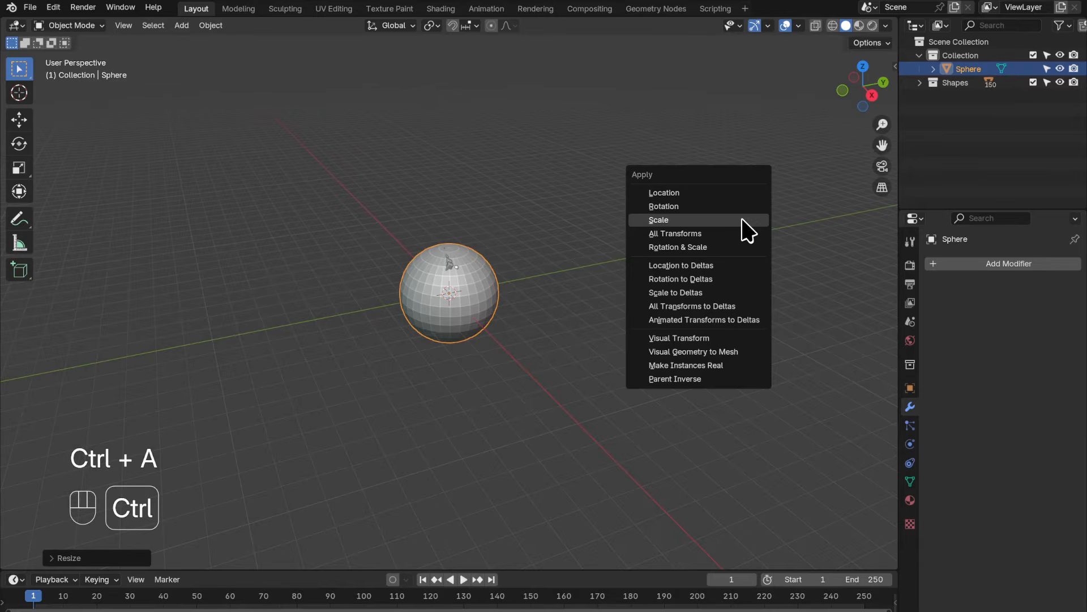
click(715, 221)
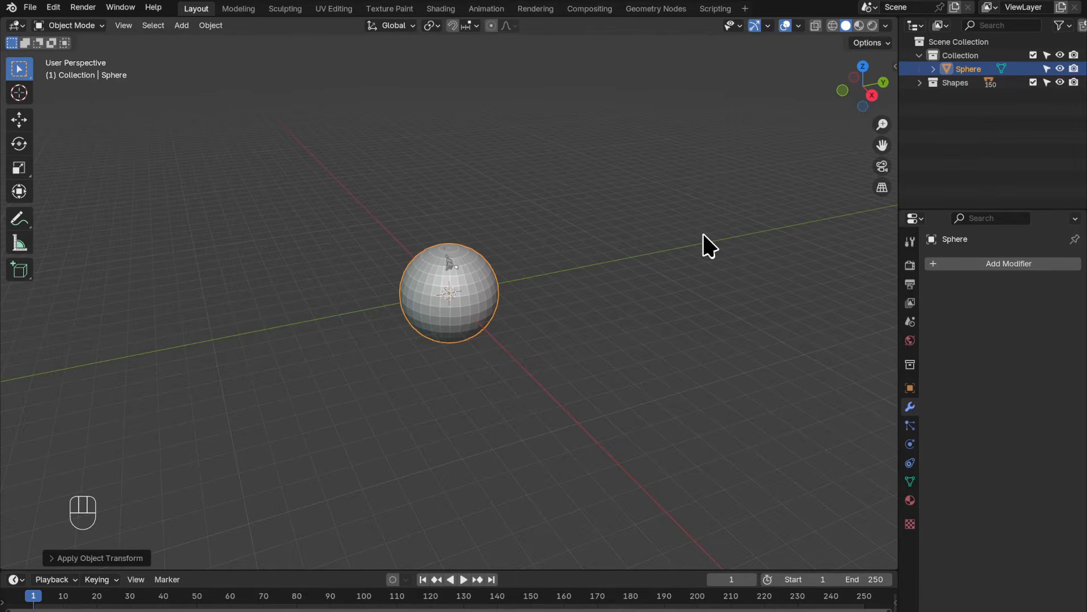
- Delete the vertices of the sphere's upper half above its equator in Edit Mode, using the front wireframe view
key(Tab)
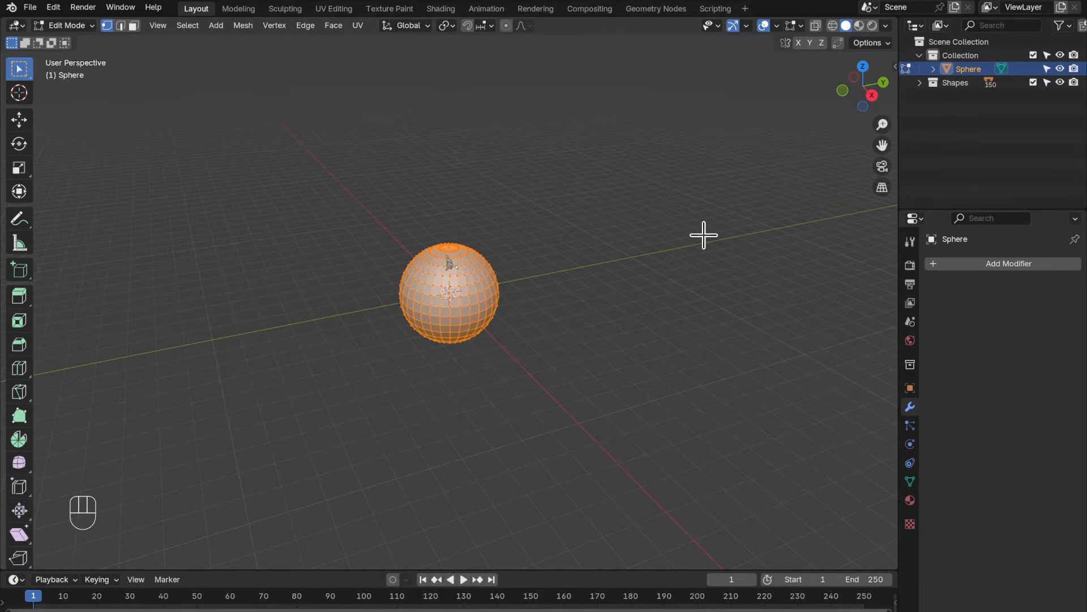
key(KP_1)
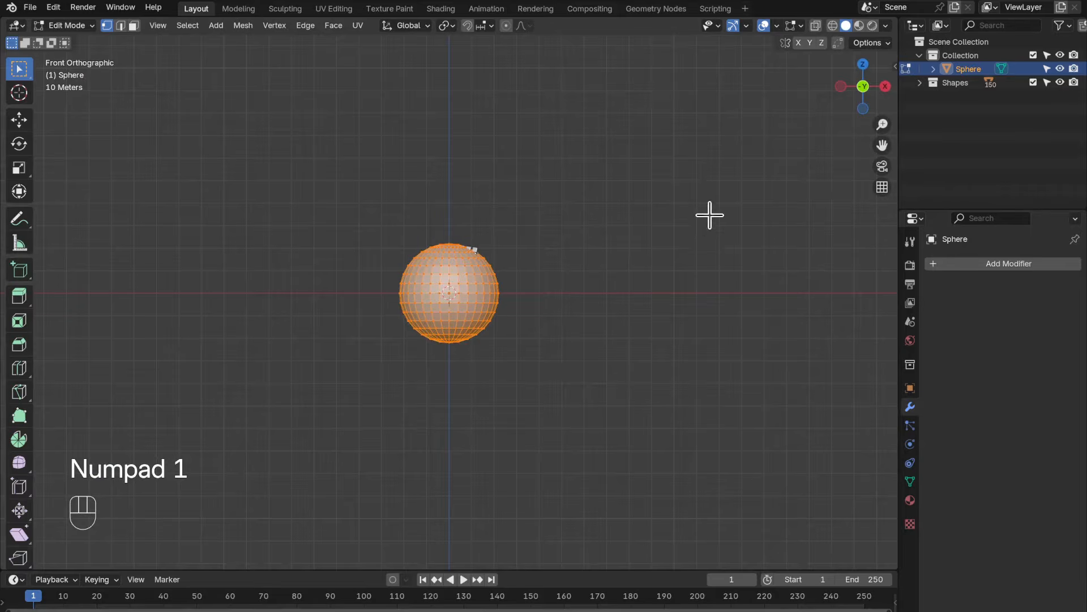
scroll(698, 218, up, 2)
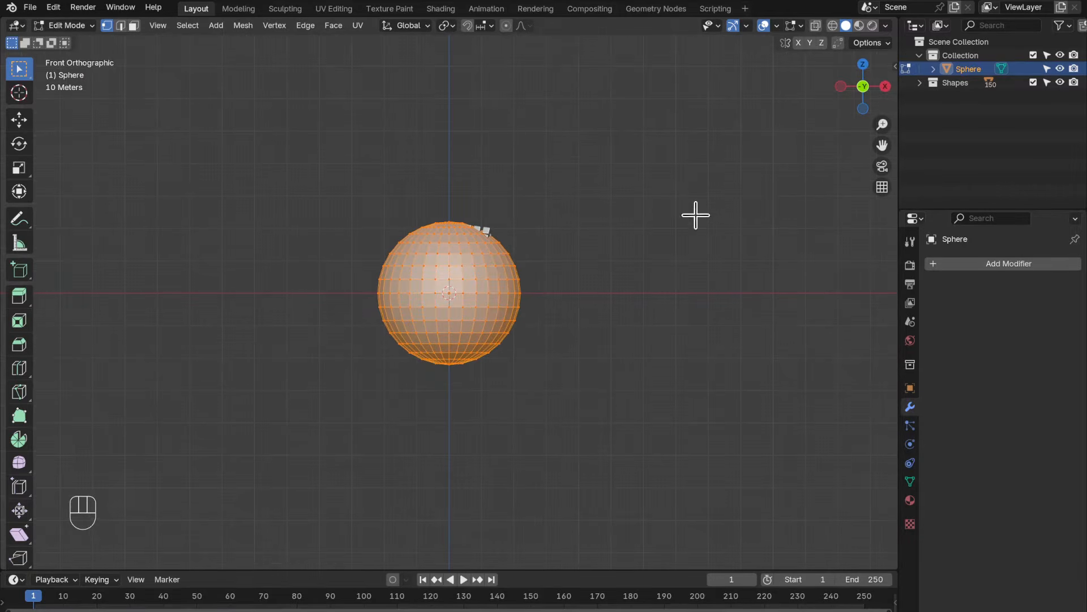
click(833, 26)
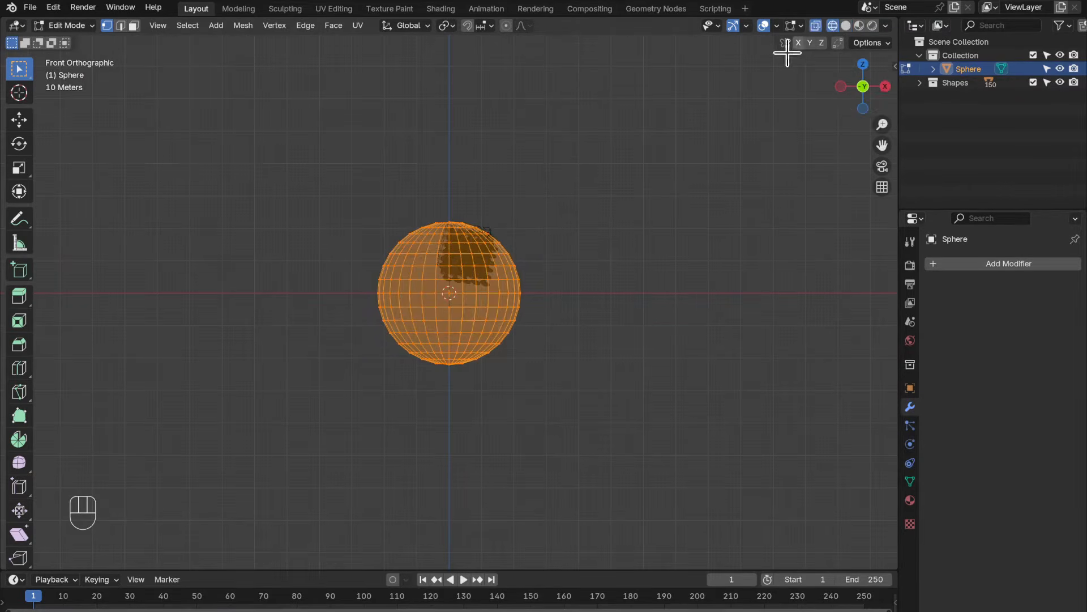
scroll(677, 173, up, 2)
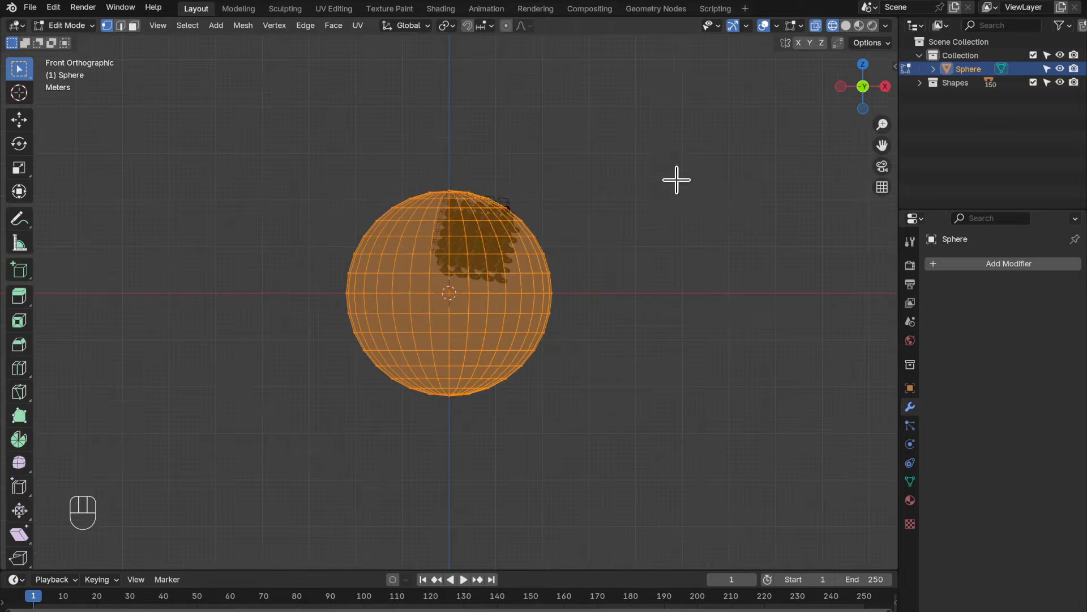
click(691, 151)
drag(311, 106, 675, 280)
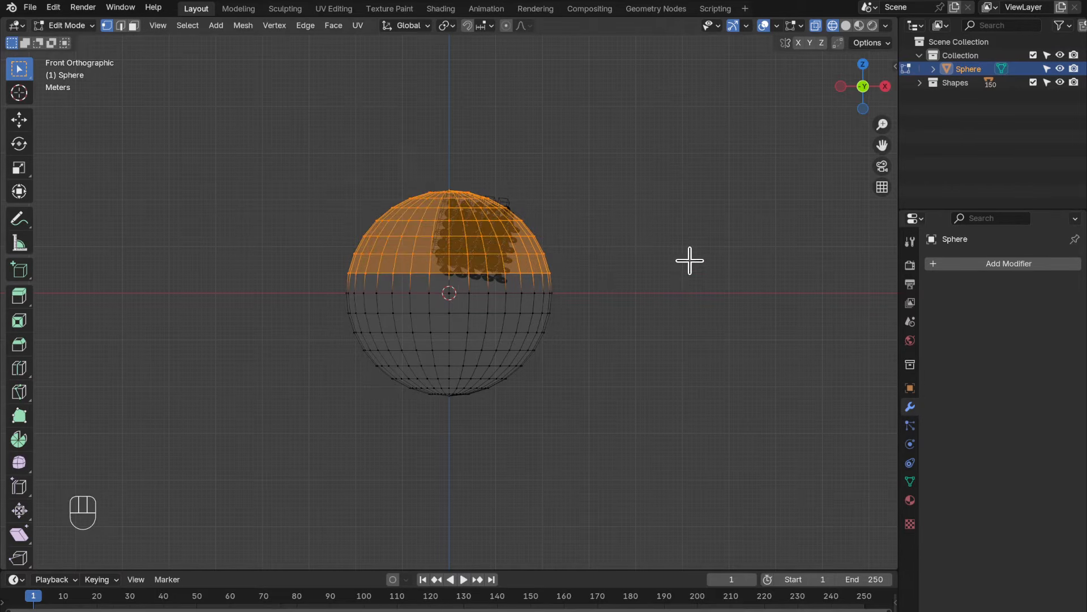
key(x)
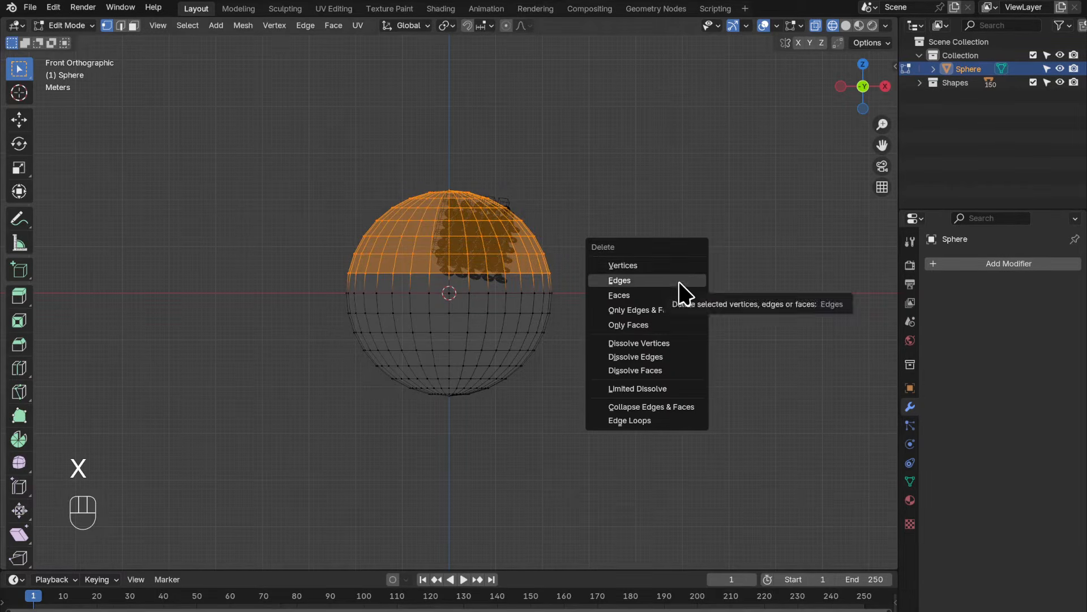
click(682, 266)
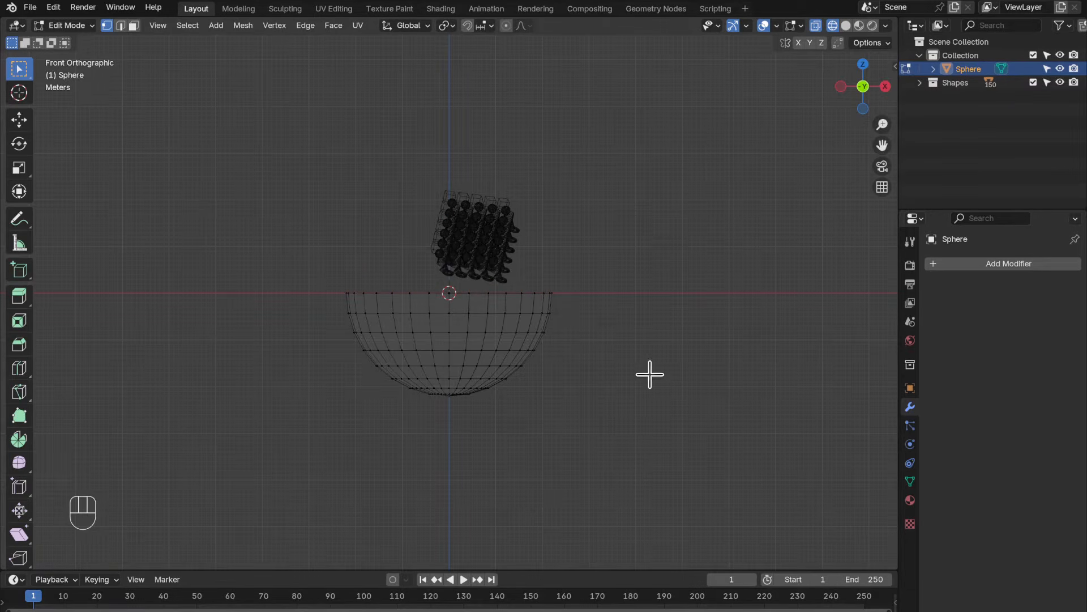
- Flatten the whole remaining half-sphere by scaling it along the Z axis to roughly half its height
key(a)
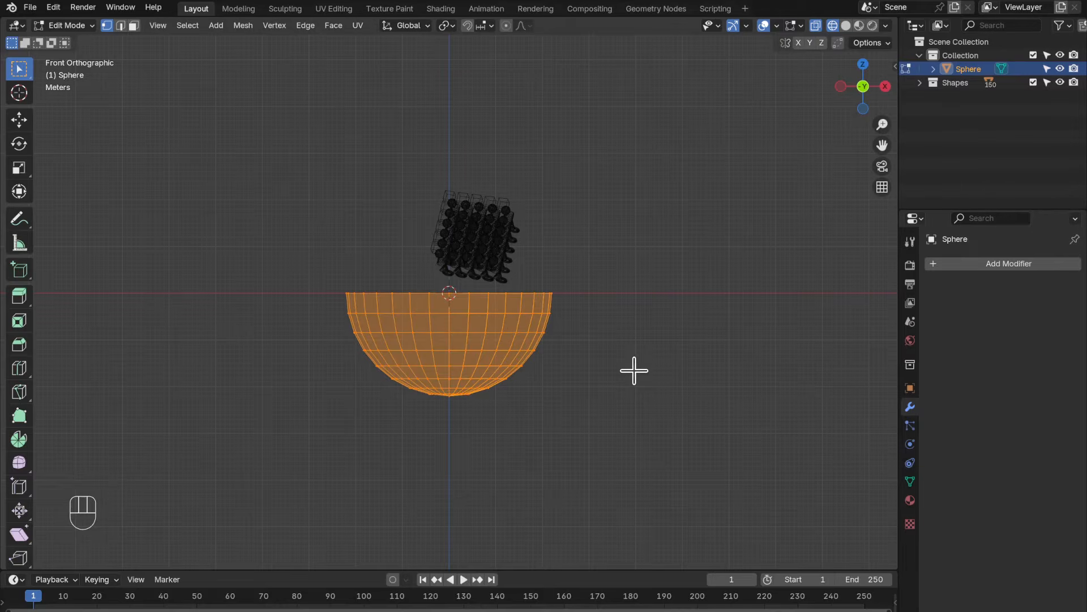
key(s)
key(z)
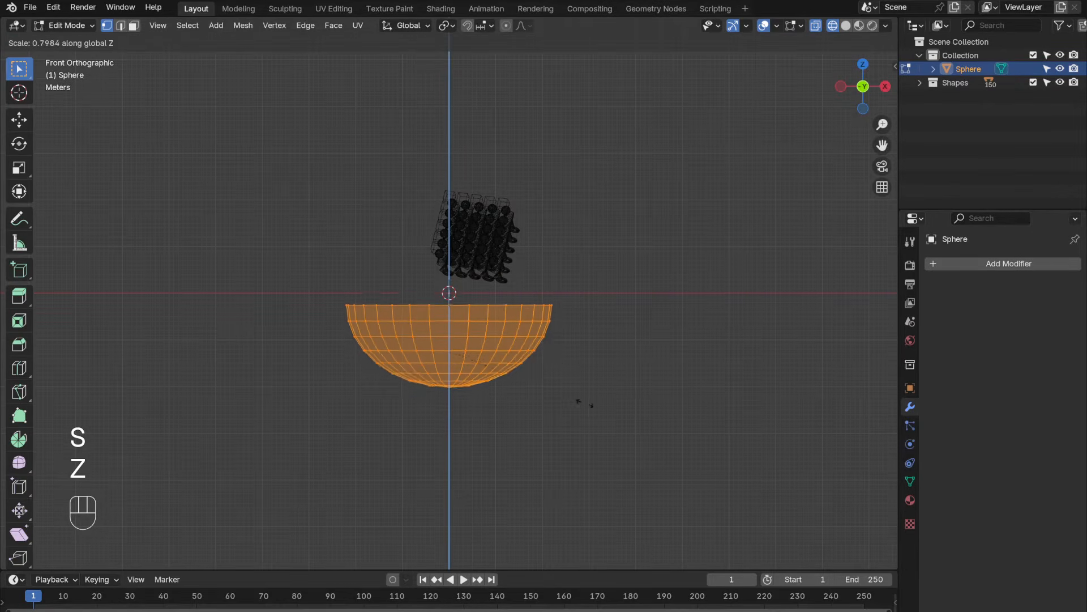
click(522, 423)
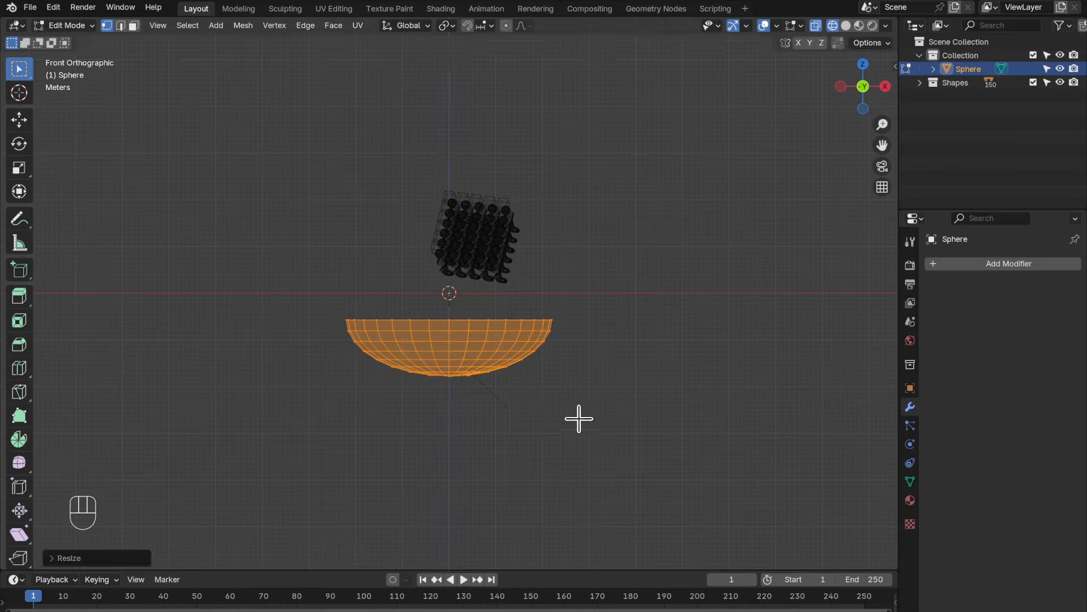
- Raise the bowl's top ring of vertices along the Z axis to just above the underside of the shapes grid
click(607, 415)
scroll(609, 417, up, 2)
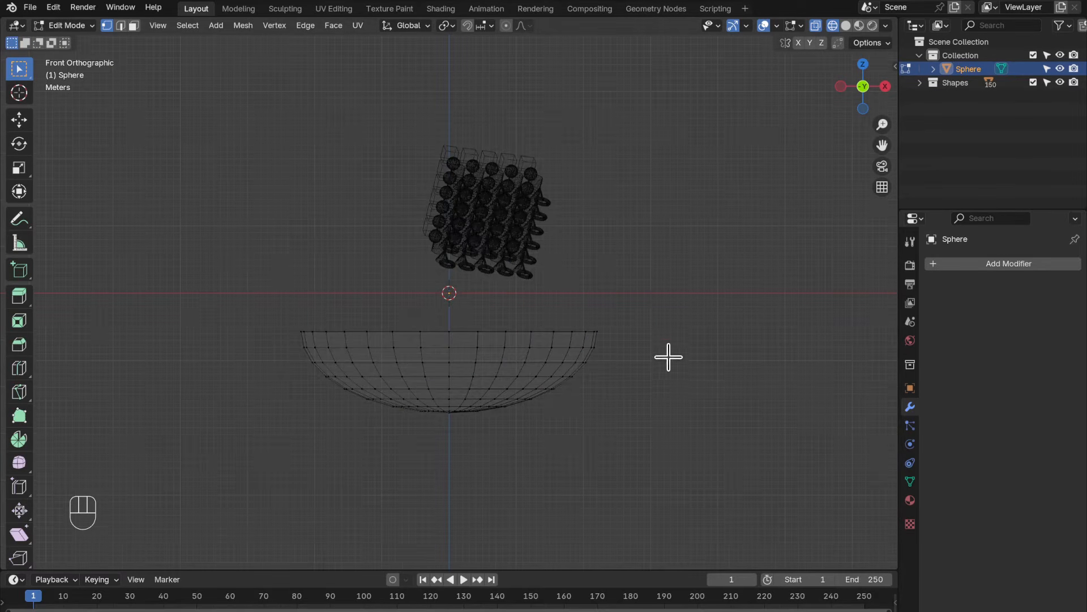
drag(616, 315, 252, 337)
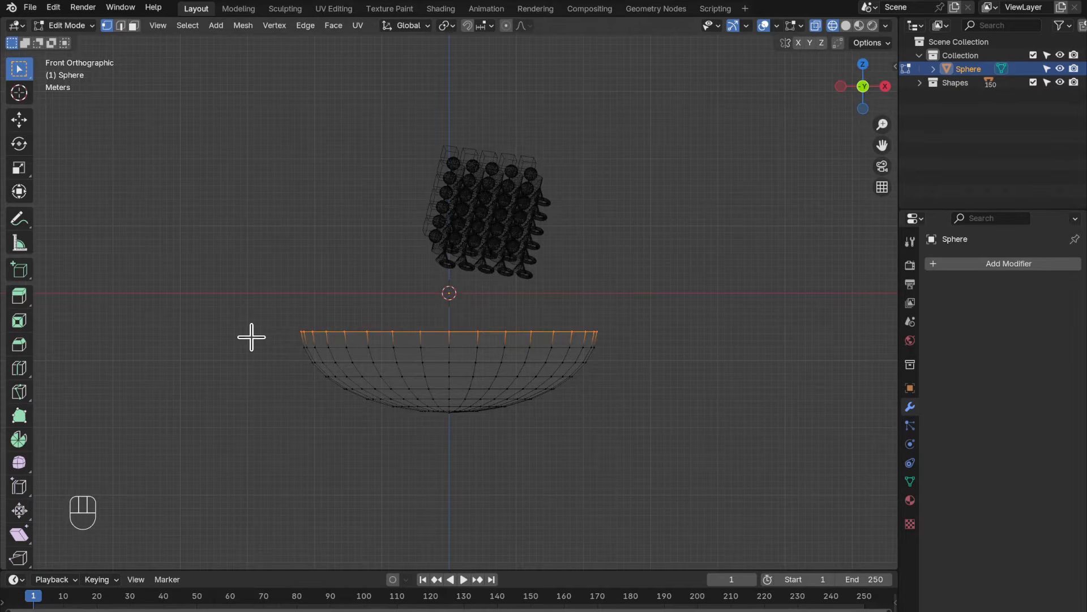
key(g)
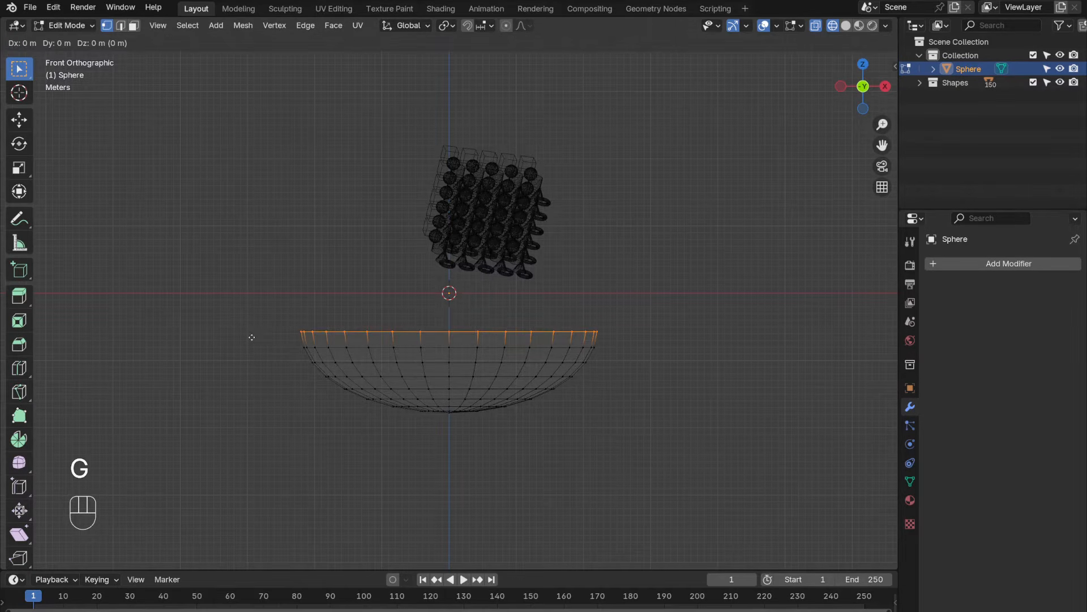
key(z)
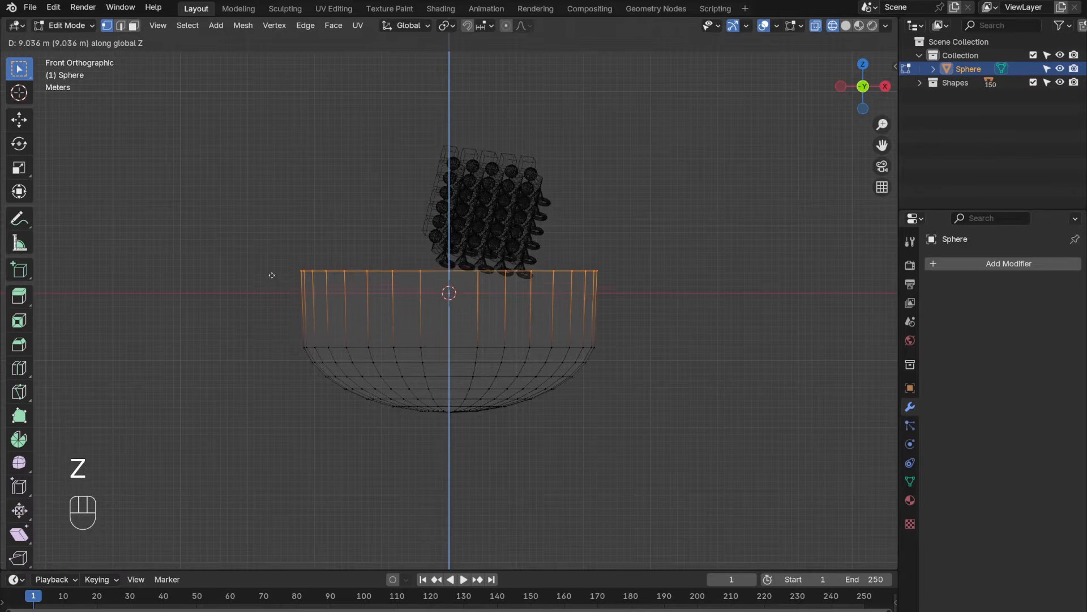
click(272, 266)
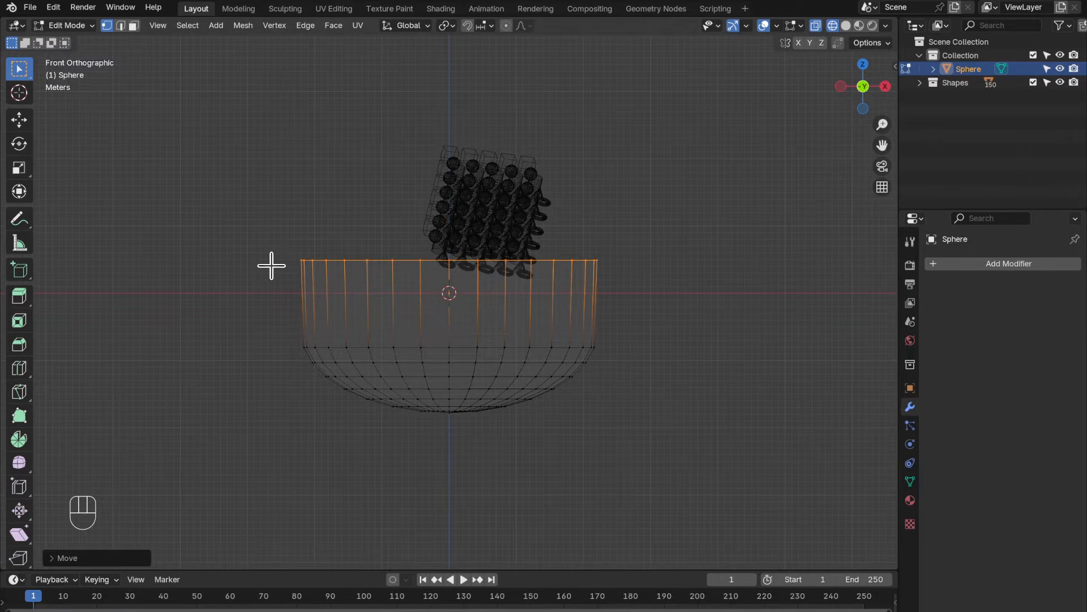
- Scale the raised rim outward by about a quarter to flare the bowl's sides, and return to Object Mode with solid shading
key(s)
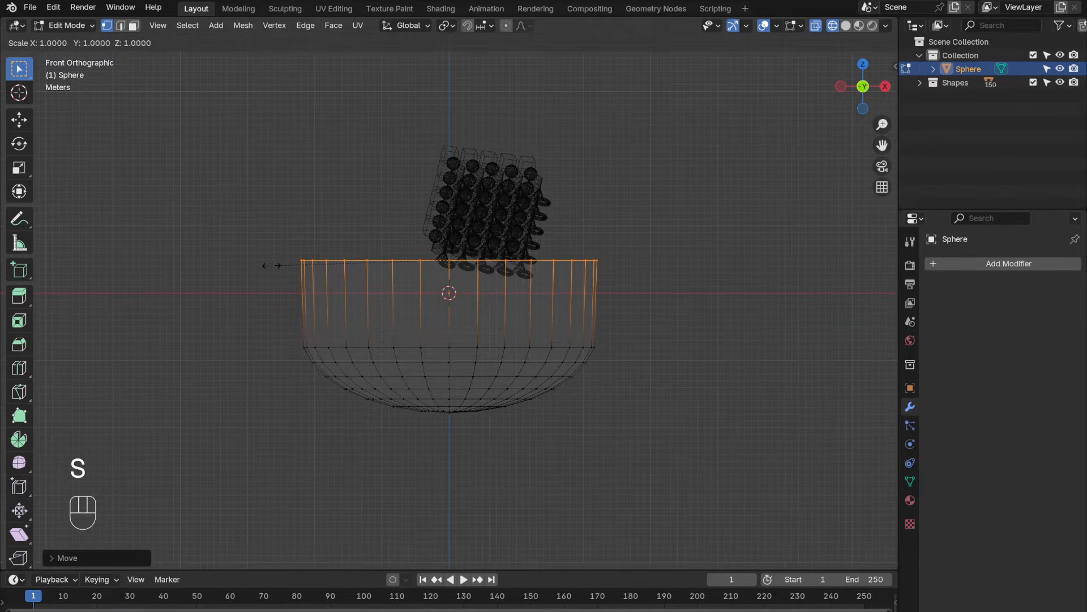
click(226, 282)
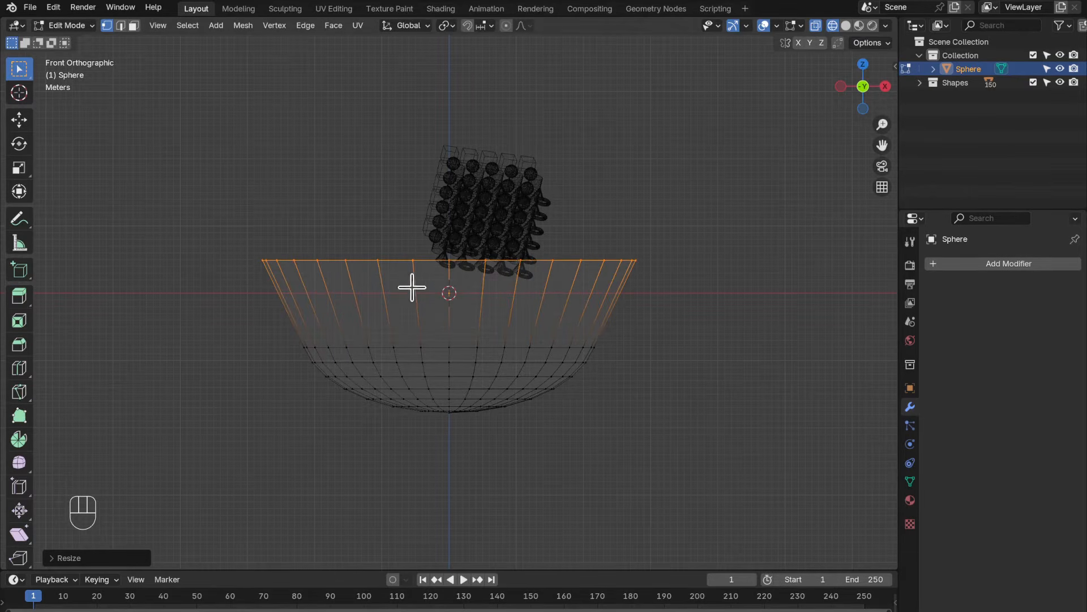
key(Tab)
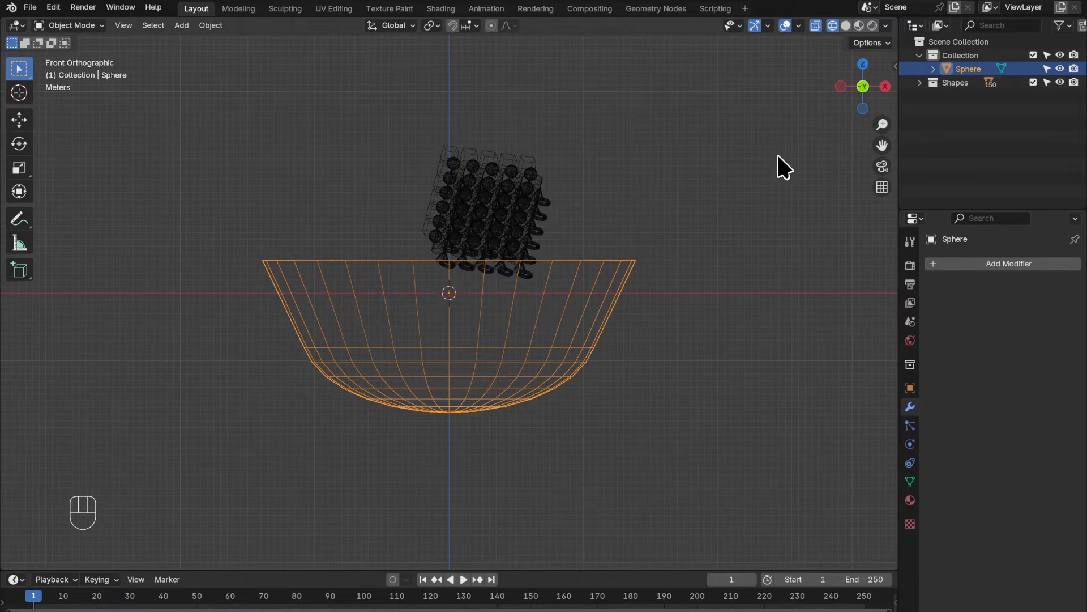
click(846, 26)
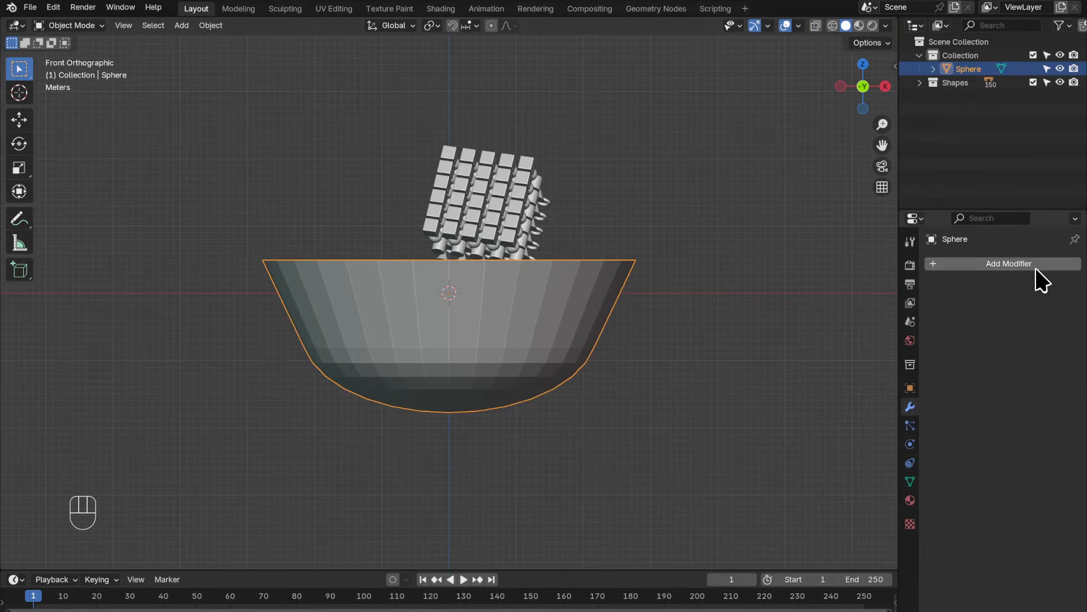
- Add a Solidify modifier to the bowl with a thickness of -0.5 m
middle_drag(782, 260, 790, 339)
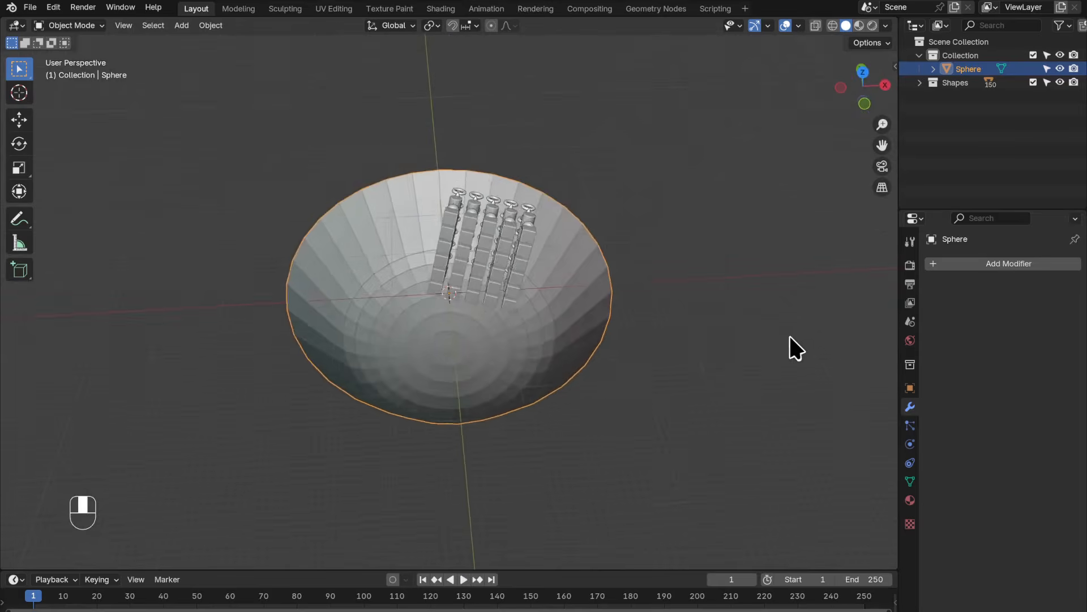
scroll(793, 346, down, 1)
click(1000, 265)
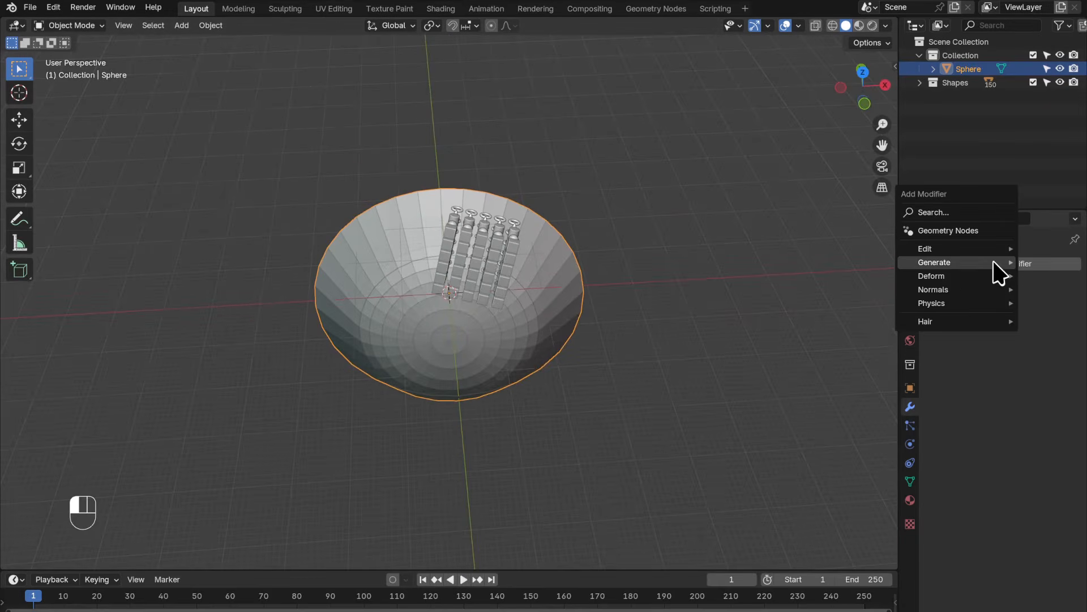
mouse_move(994, 263)
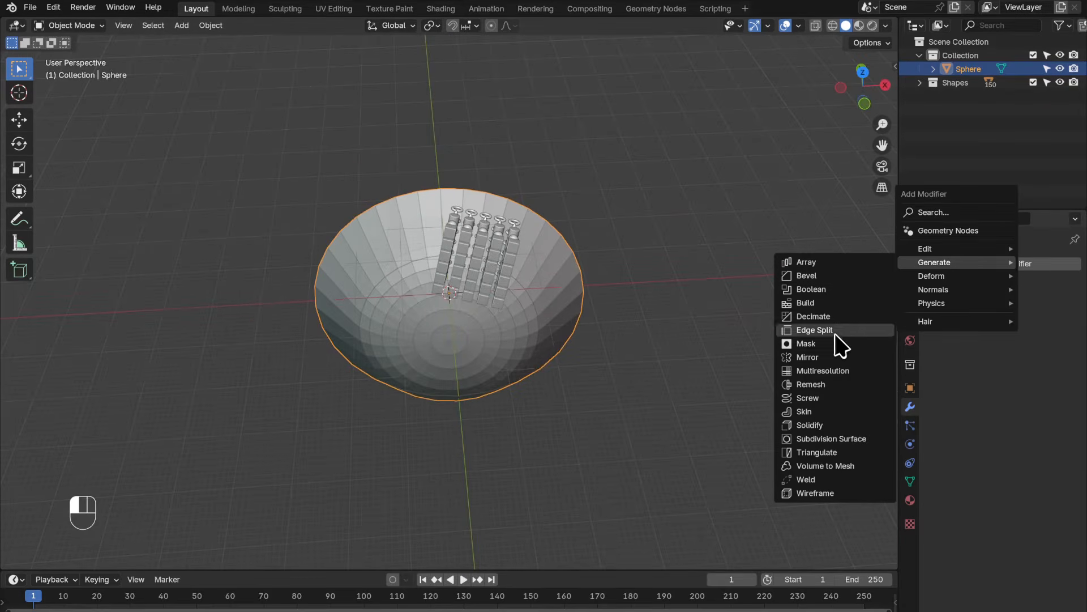
click(845, 426)
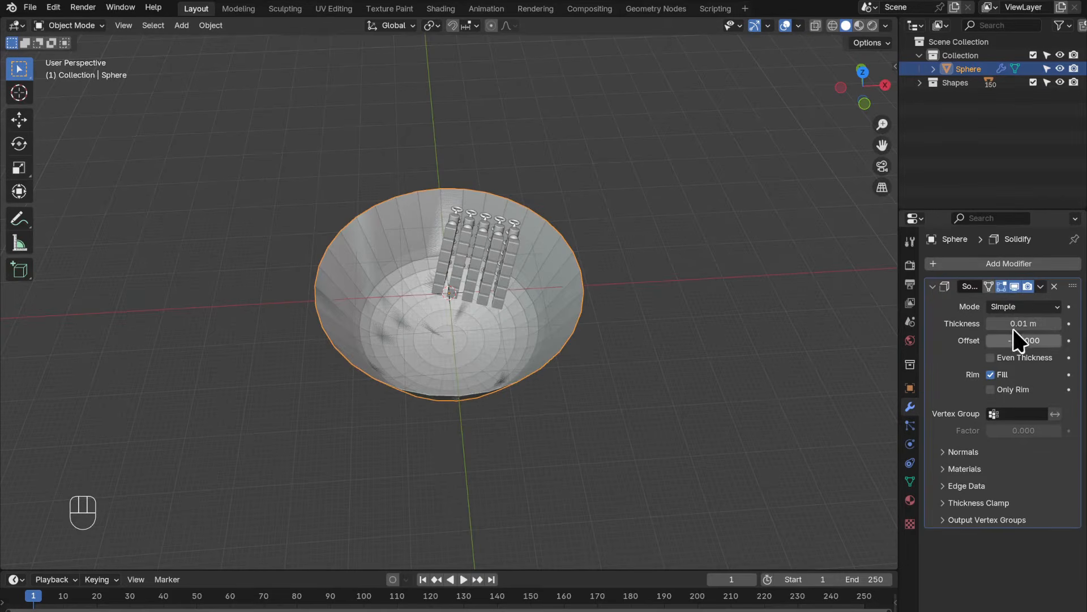
click(1019, 323)
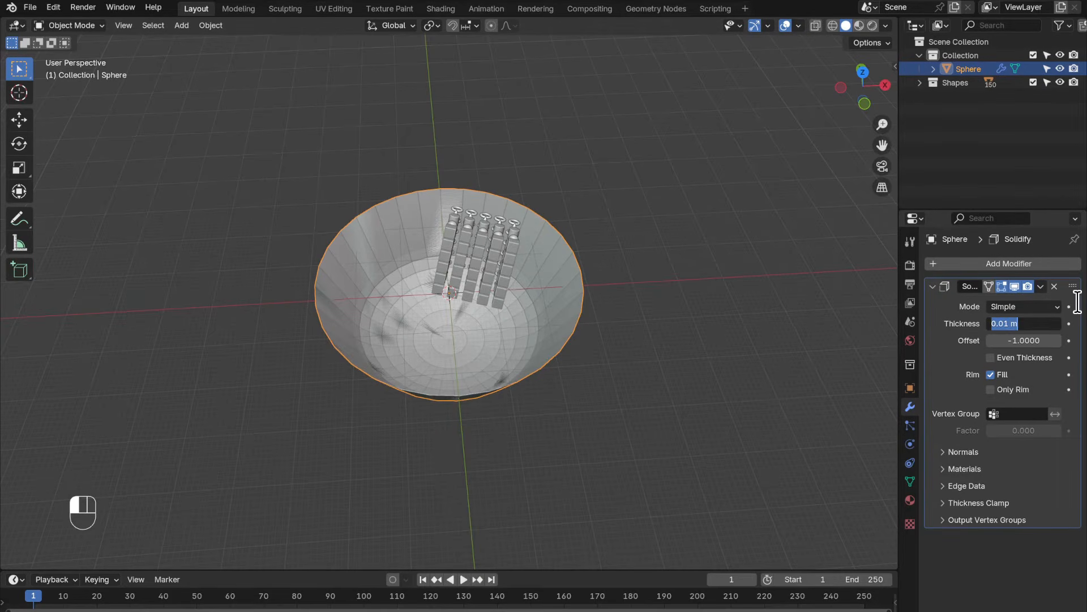
text(-.5)
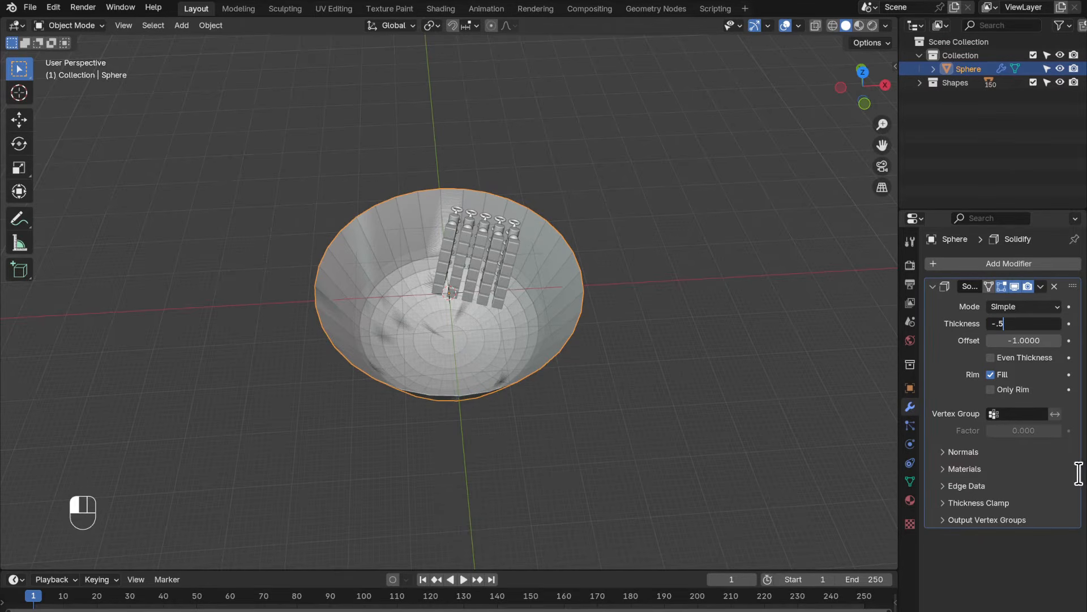
key(Return)
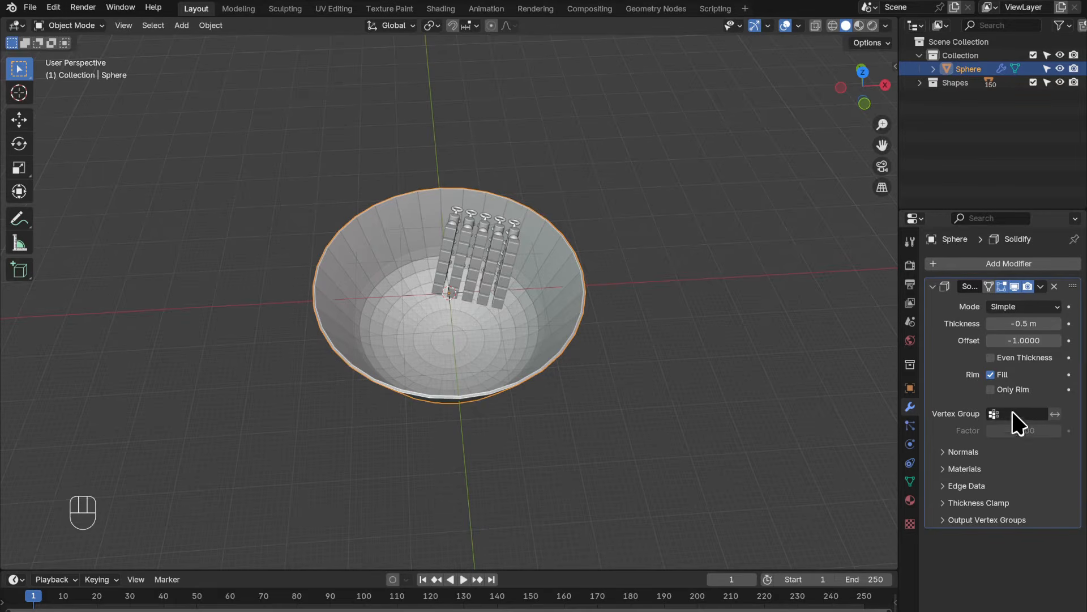
- Enable Even Thickness on the bowl's Solidify modifier and apply the modifier
click(1030, 356)
key(ctrl)
key(ctrl+a)
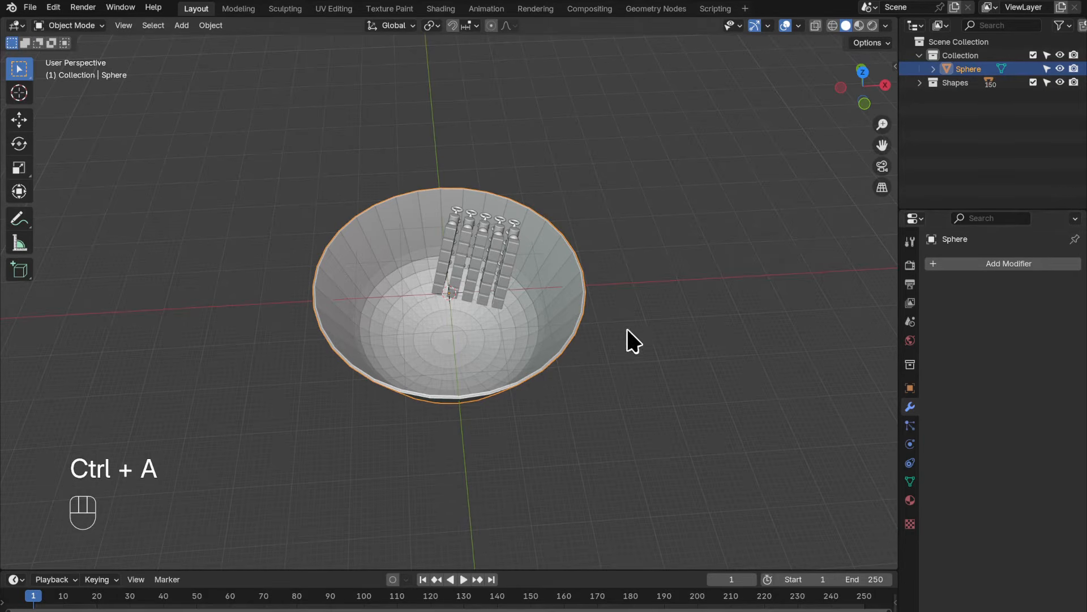
- Shade the bowl with Shade Auto Smooth
right_click(558, 334)
mouse_move(558, 334)
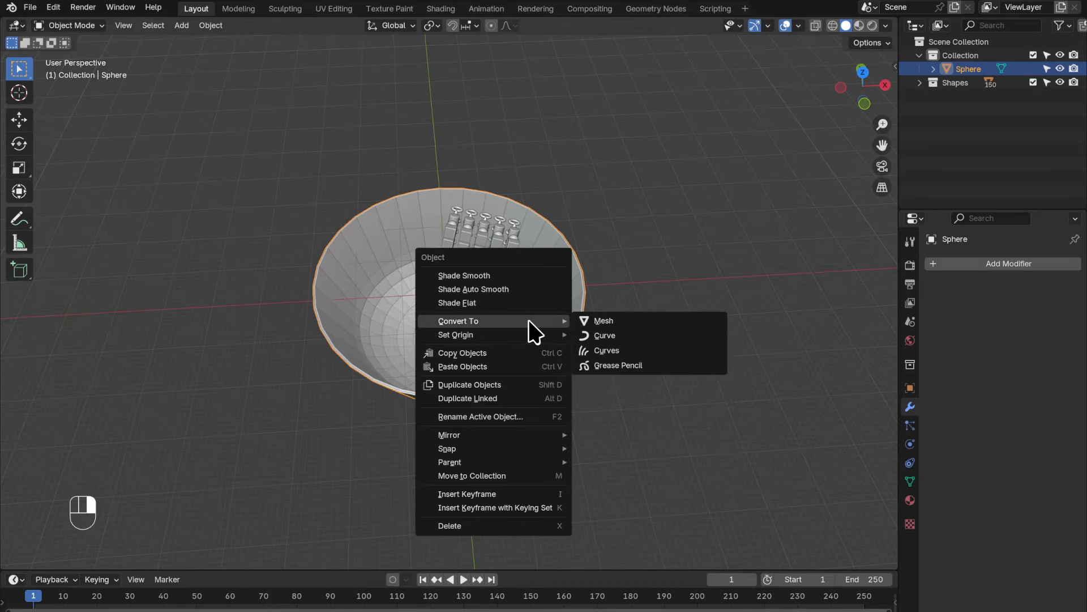
click(547, 290)
- Add a Subdivision Surface modifier to the bowl
click(937, 266)
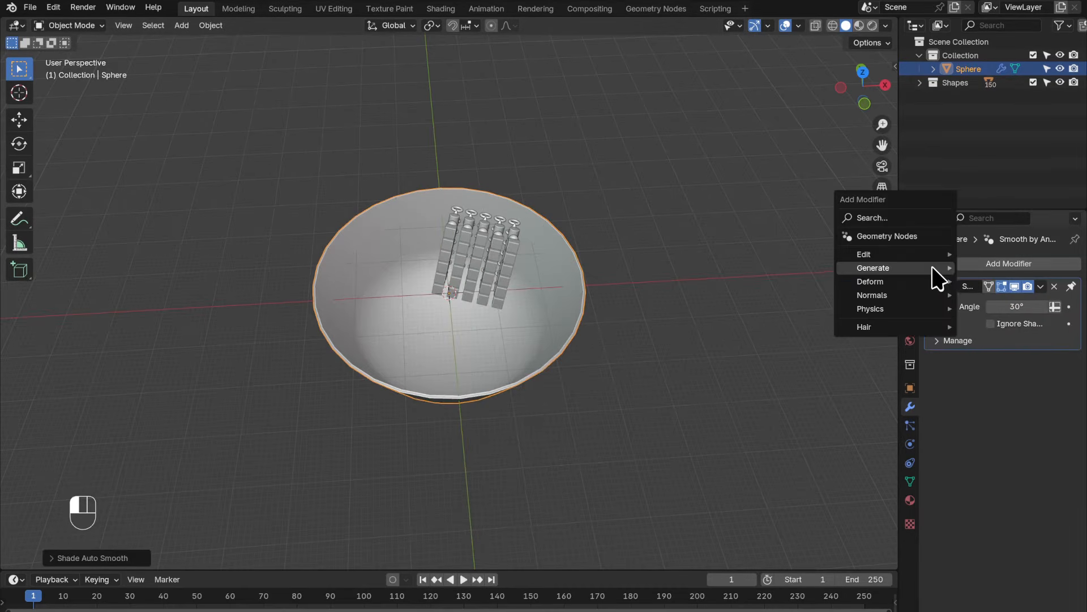
mouse_move(938, 278)
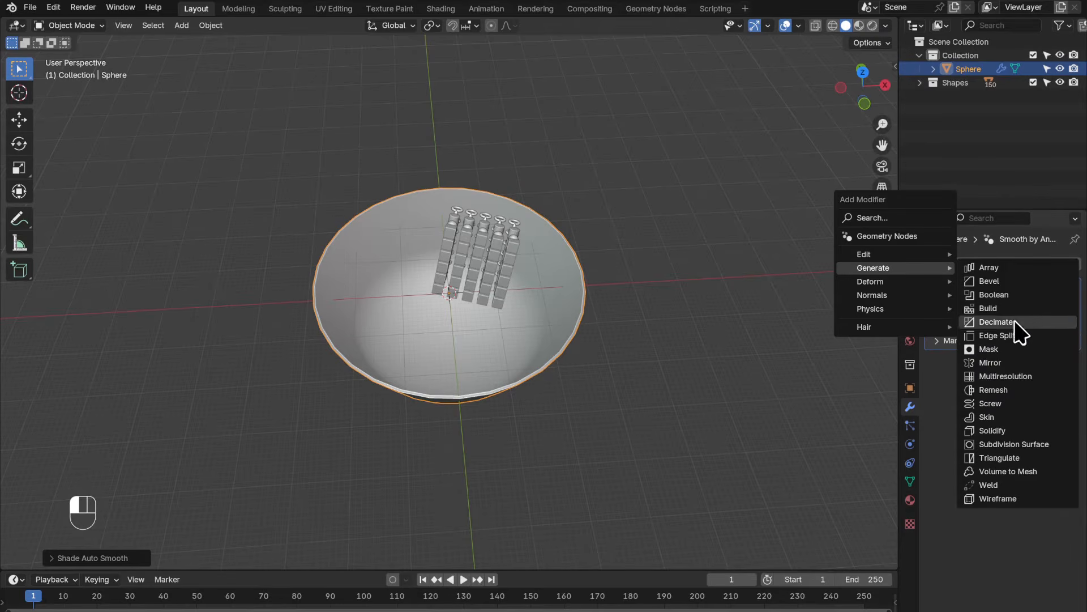
click(1041, 457)
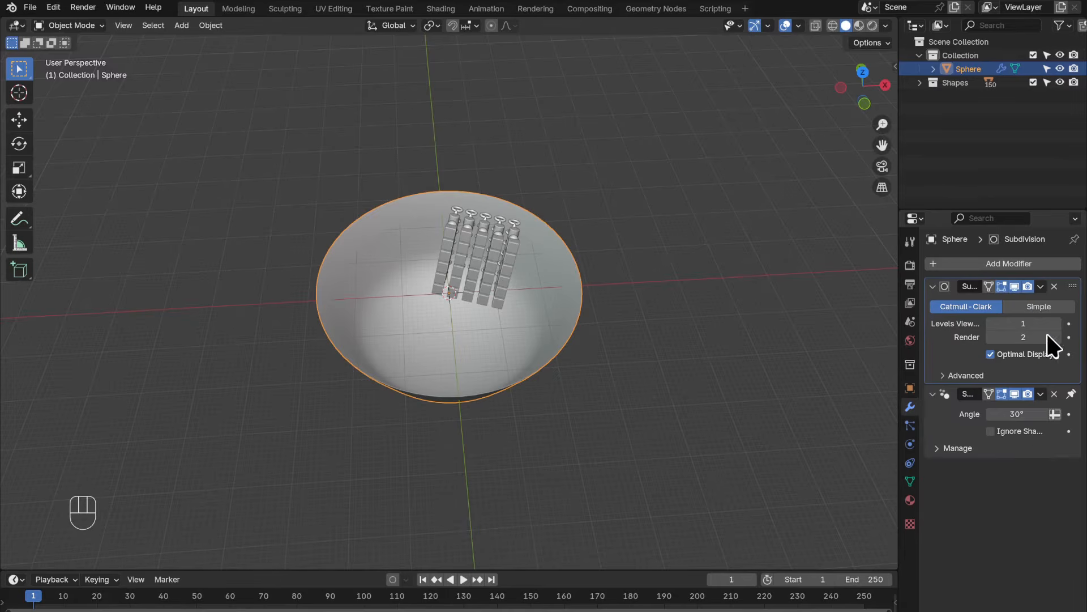
- Rename the Sphere object as Bowl and make its parent Collection unselectable
double_click(973, 71)
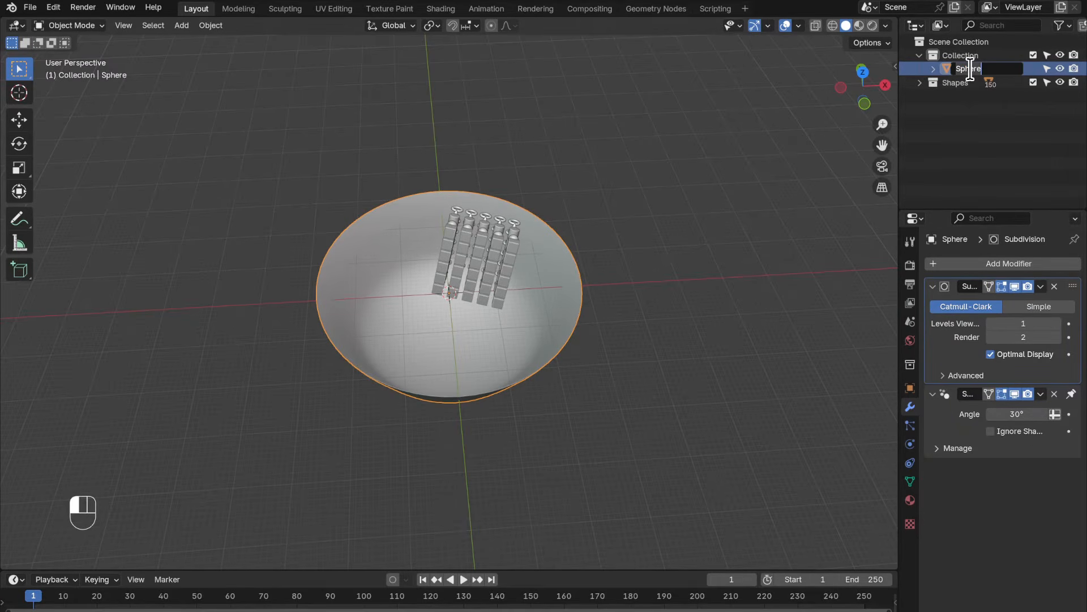
key(BackSpace)
text(Bowl)
key(Return)
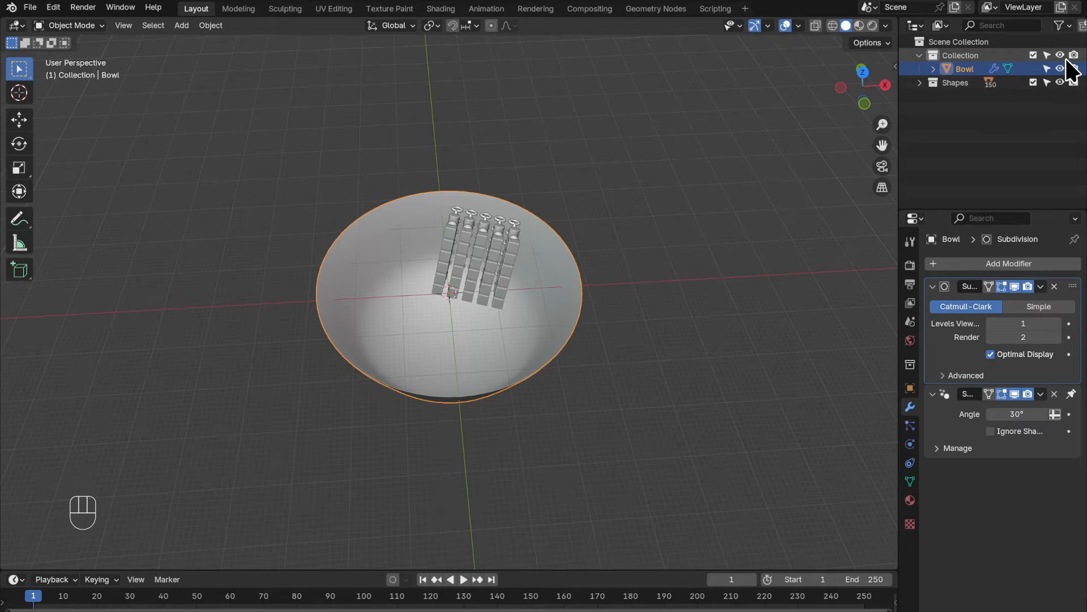
click(1047, 55)
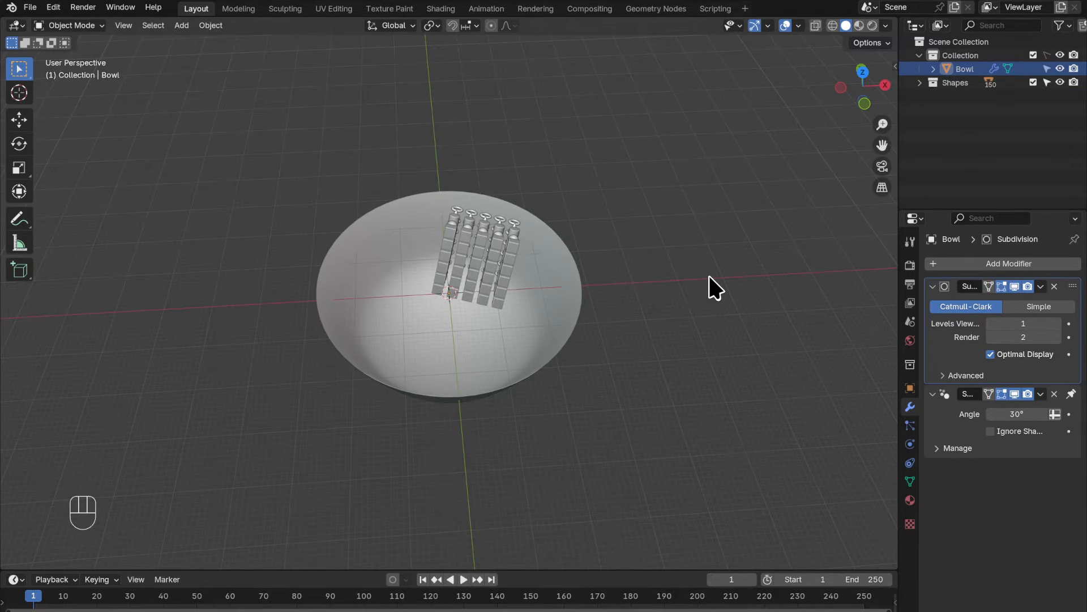
- Centre the whole grid of shapes over the bowl, moving it in negative X and about 3 m in positive Y
key(KP_7)
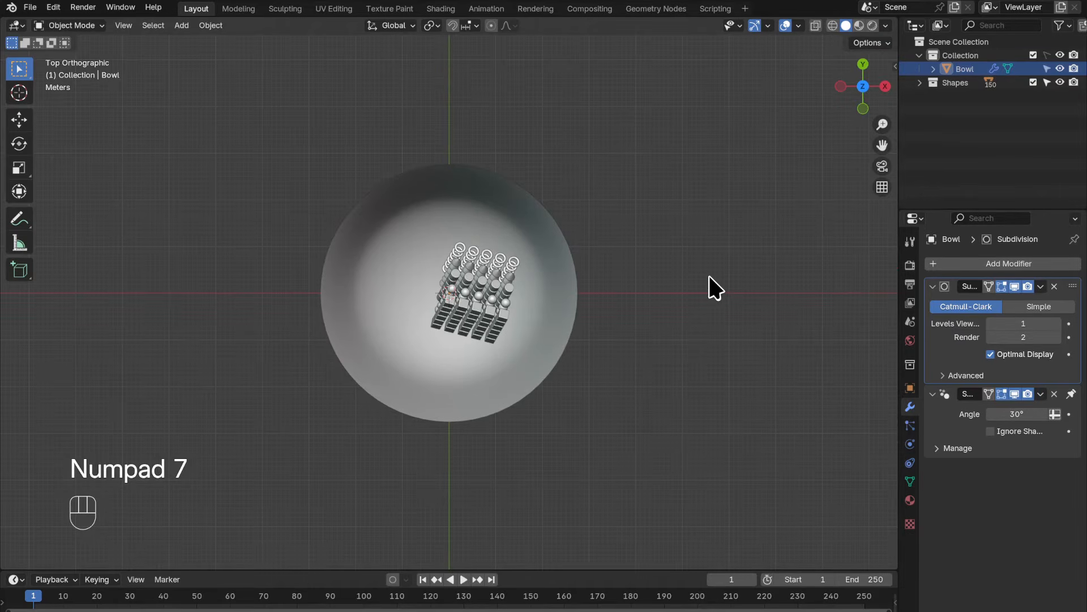
key(a)
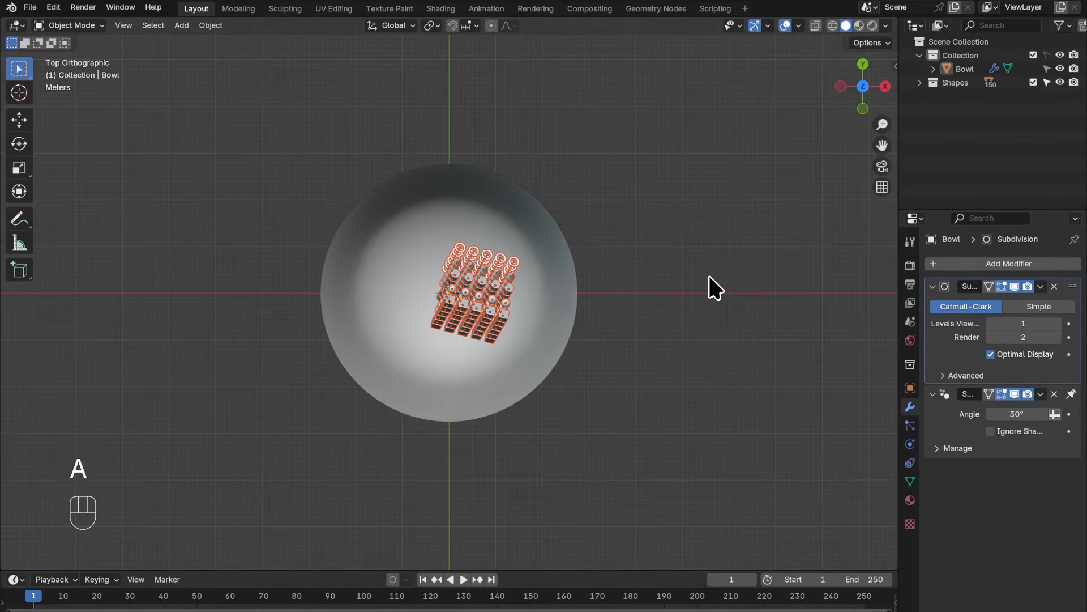
key(g)
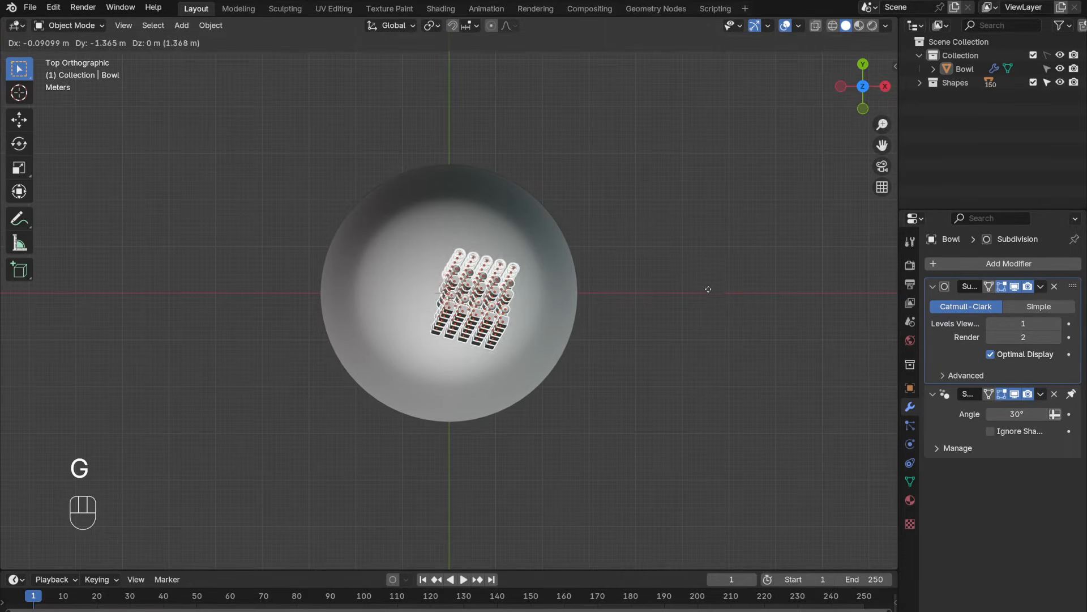
key(x)
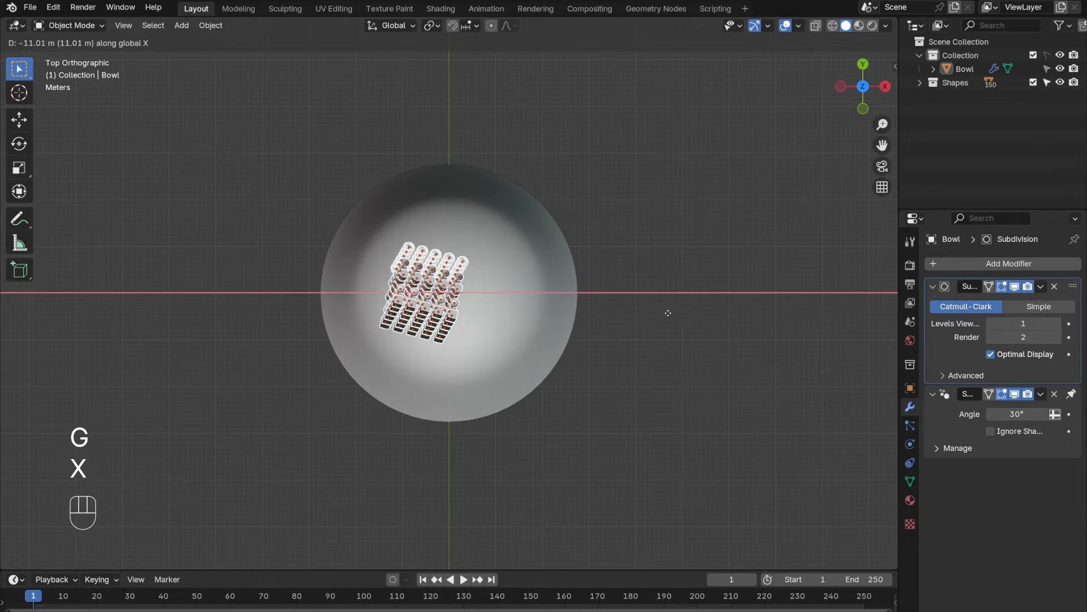
click(684, 317)
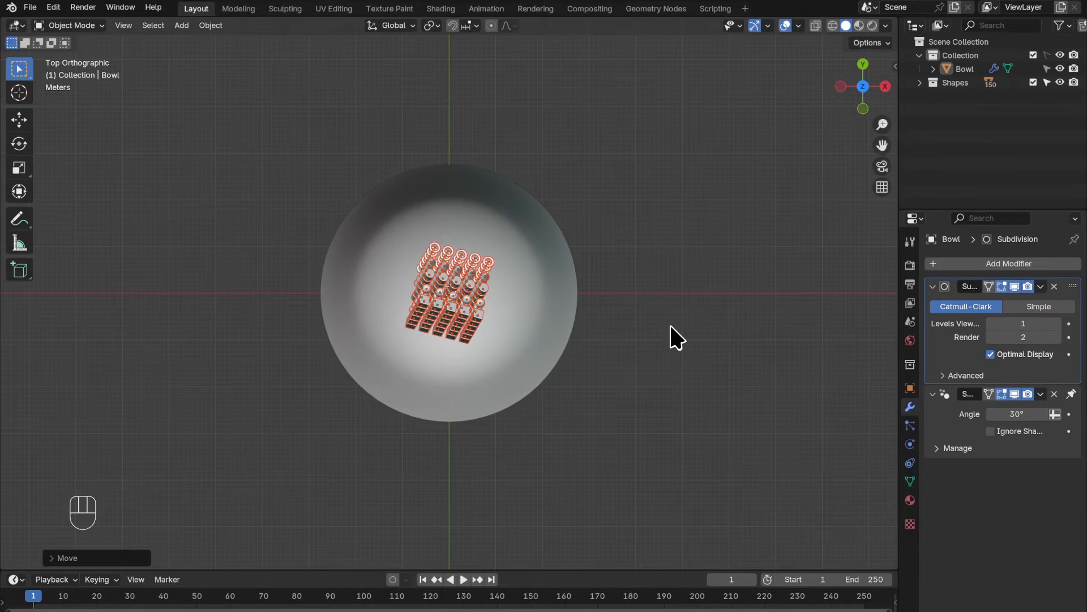
key(g)
key(y)
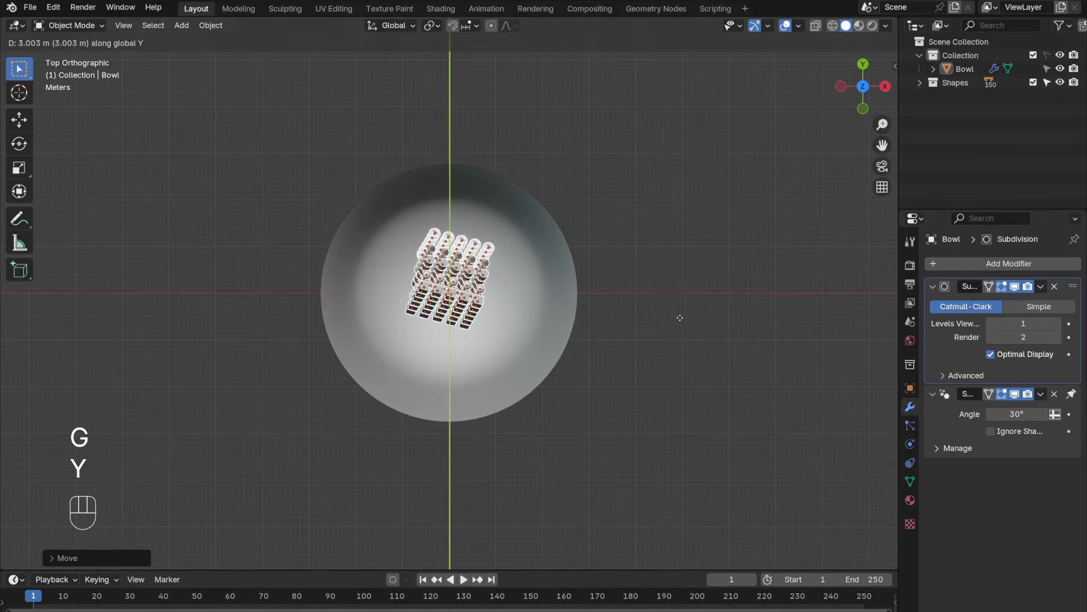
click(680, 317)
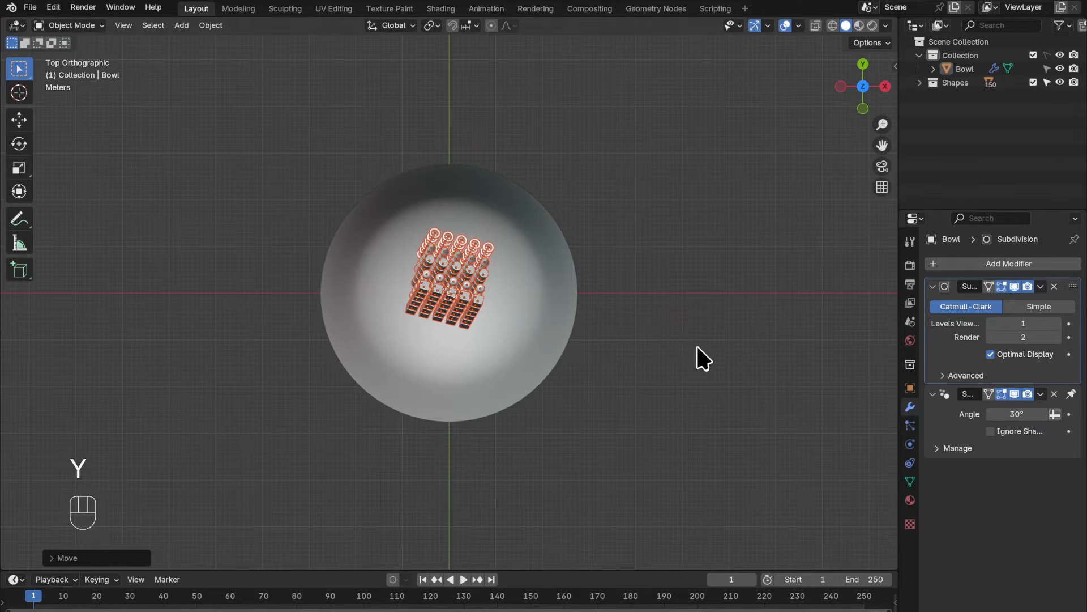
- Add an active rigid body to the Torus object in the Shapes collection and set its collision shape to Mesh
middle_drag(700, 356, 720, 265)
scroll(729, 248, up, 3)
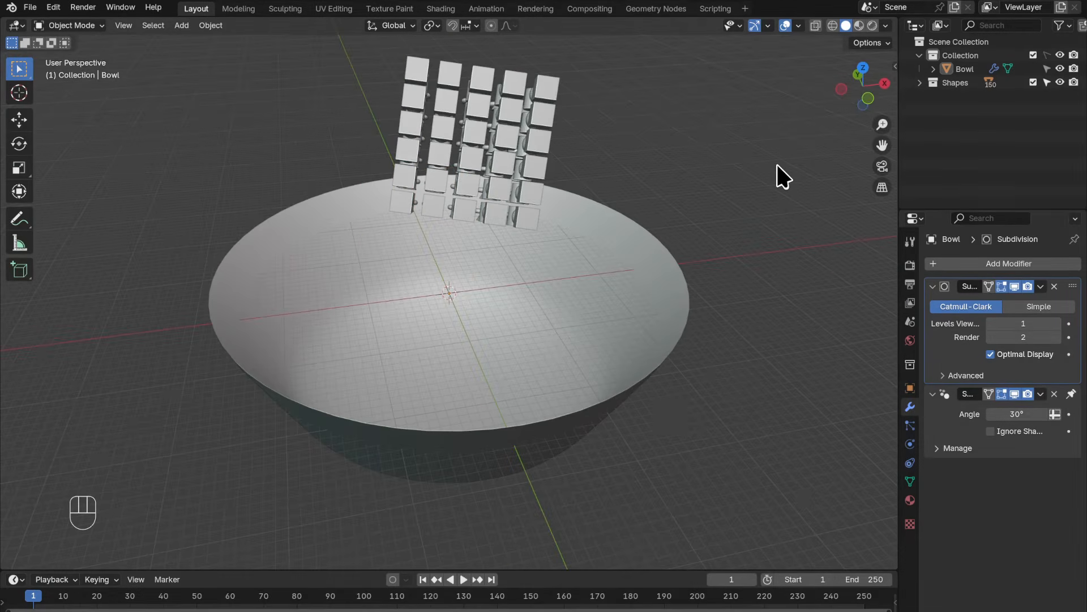
click(917, 82)
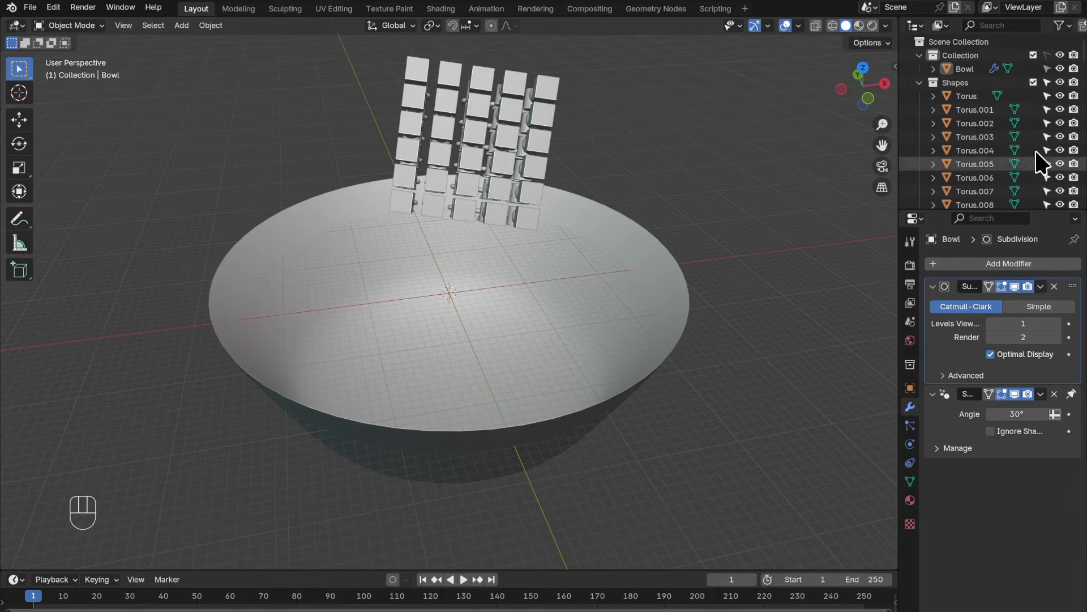
click(975, 96)
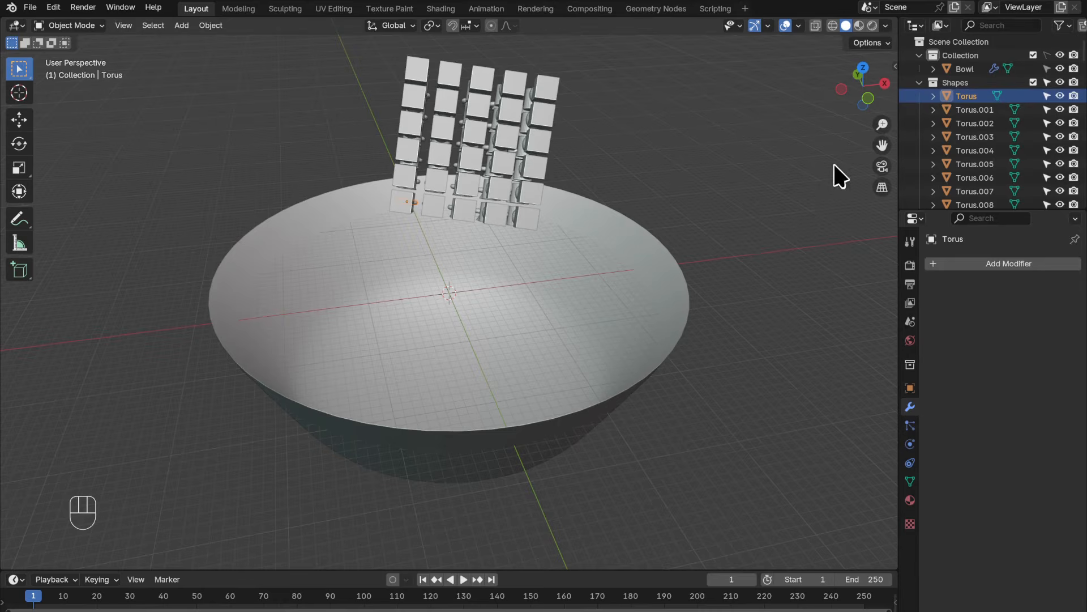
click(910, 444)
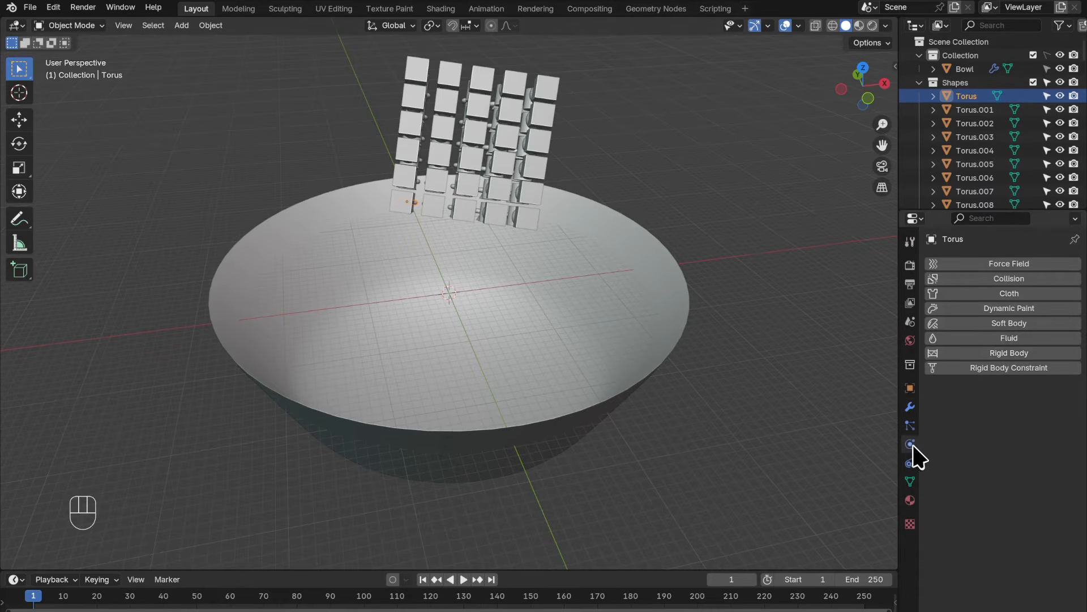
click(1029, 353)
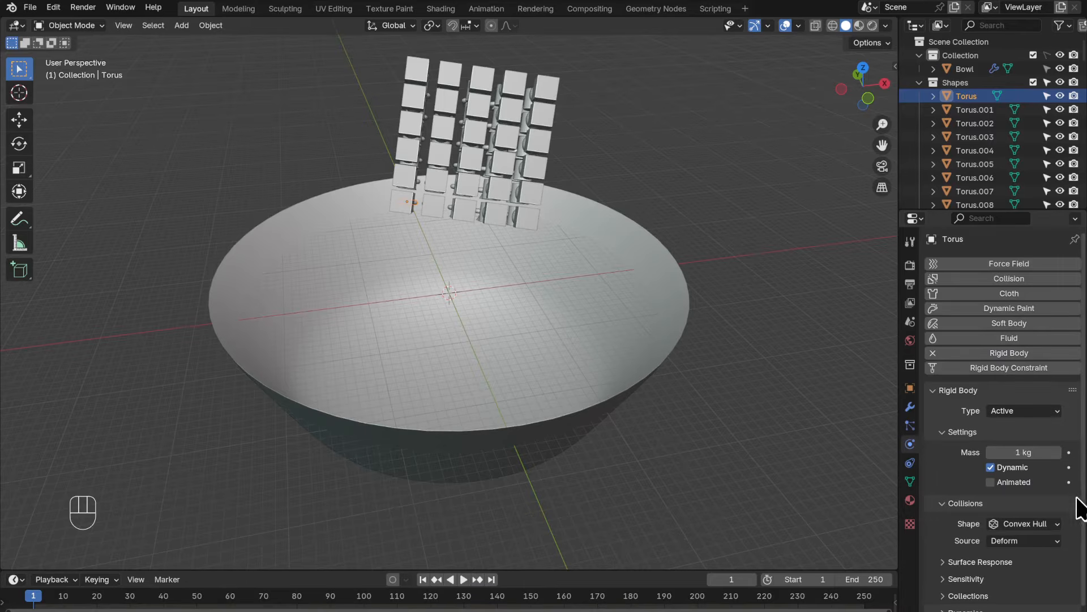
scroll(1082, 522, down, 1)
drag(1051, 517, 1031, 491)
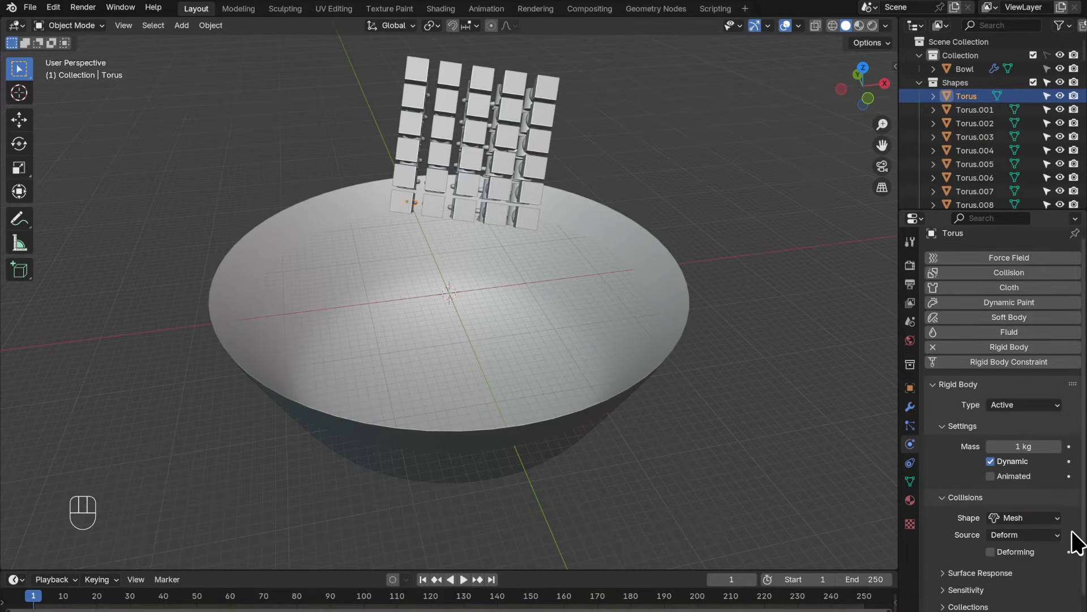
- Set the Torus rigid body's surface response to a friction of 0.7 and a bounciness of 0.9
scroll(1069, 538, up, 1)
scroll(974, 565, down, 1)
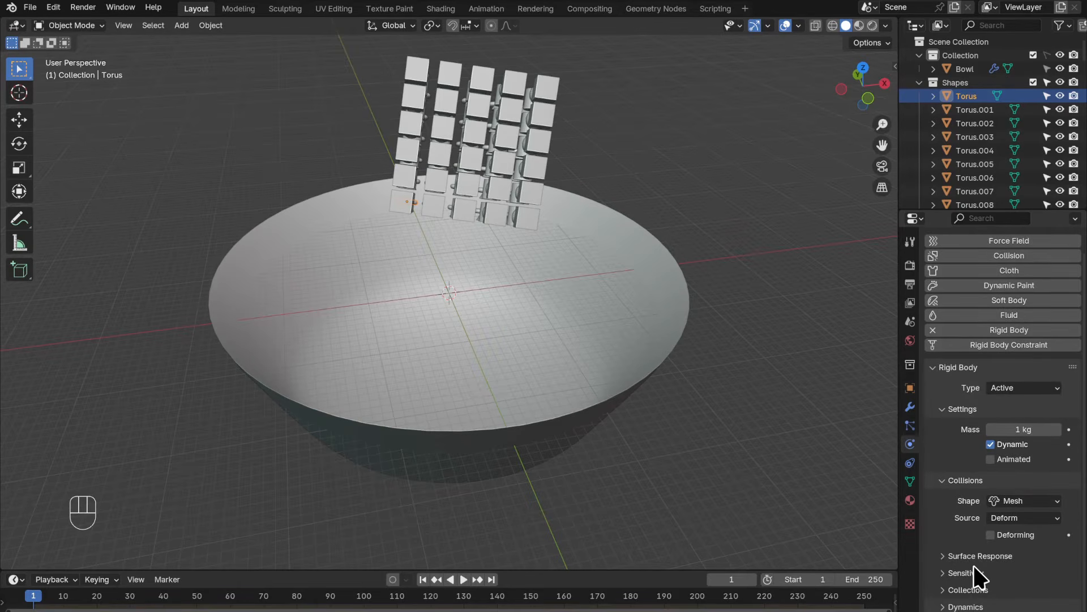
click(946, 556)
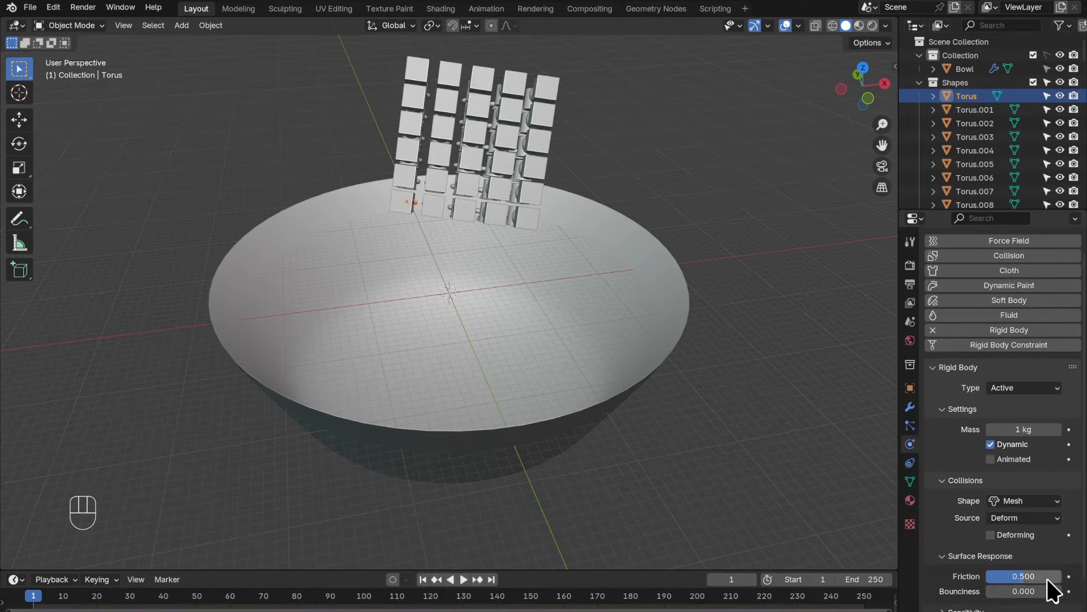
click(1022, 574)
key(Tab)
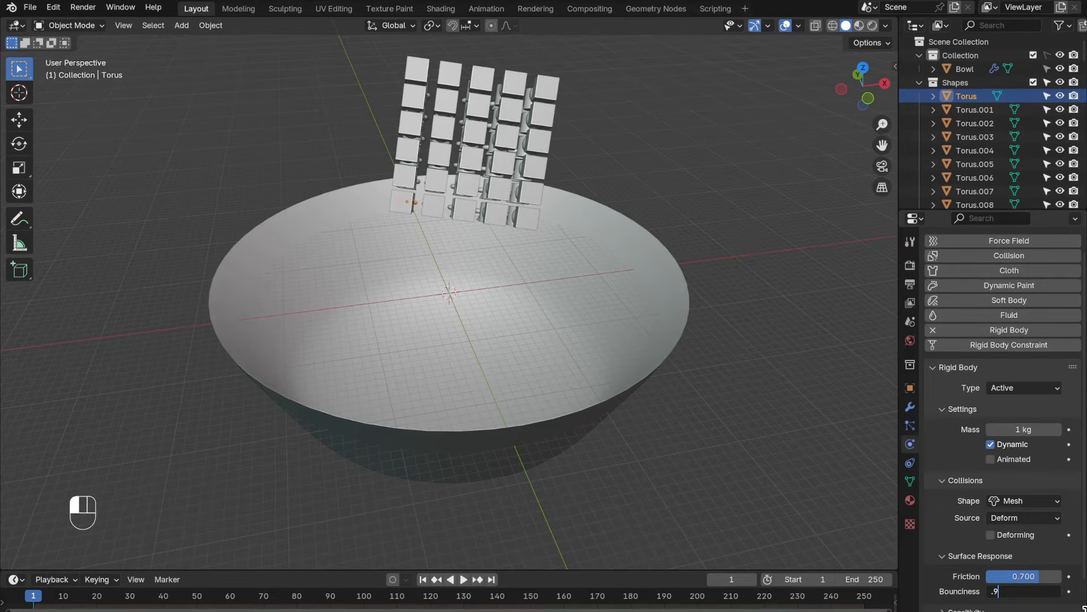
key(Return)
- Set the Torus rigid body's damping to 0.4 for translation and 0.8 for rotation
scroll(1072, 586, down, 2)
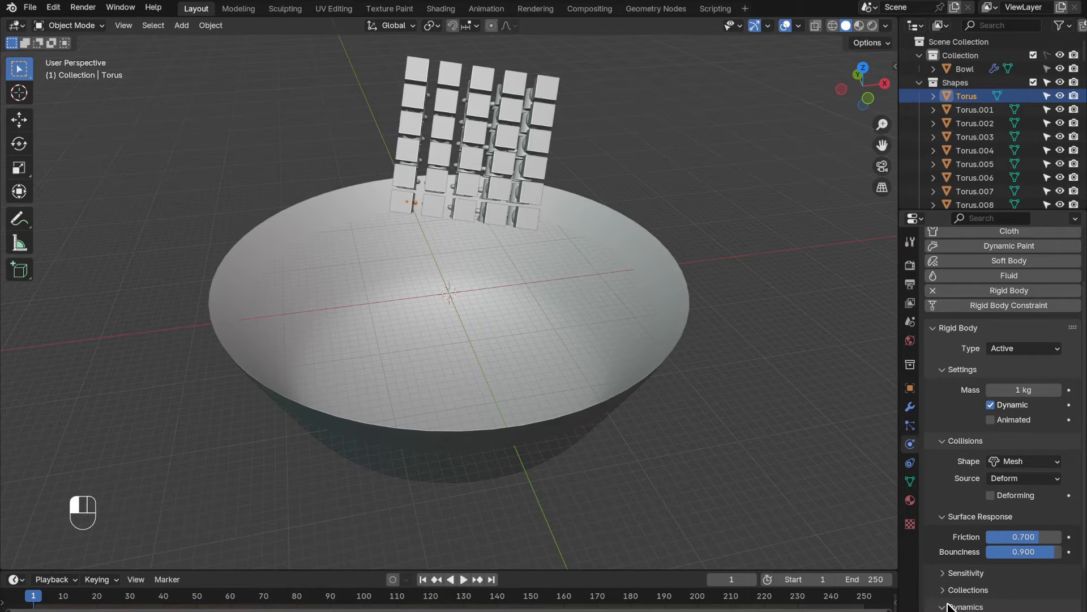
scroll(1021, 589, down, 1)
click(1021, 573)
scroll(1021, 572, down, 1)
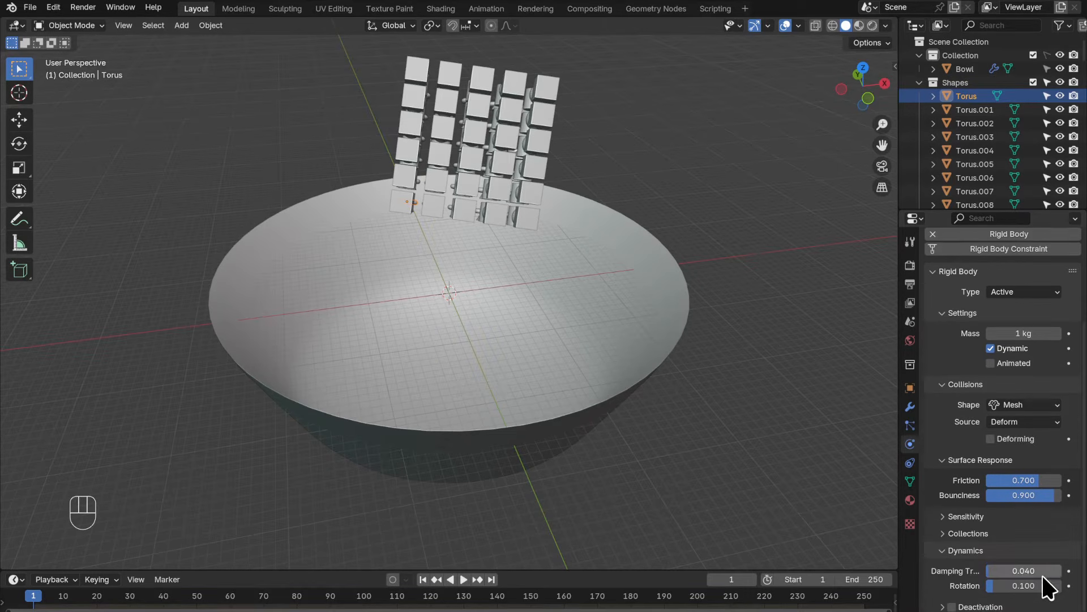
click(1045, 570)
key(BackSpace)
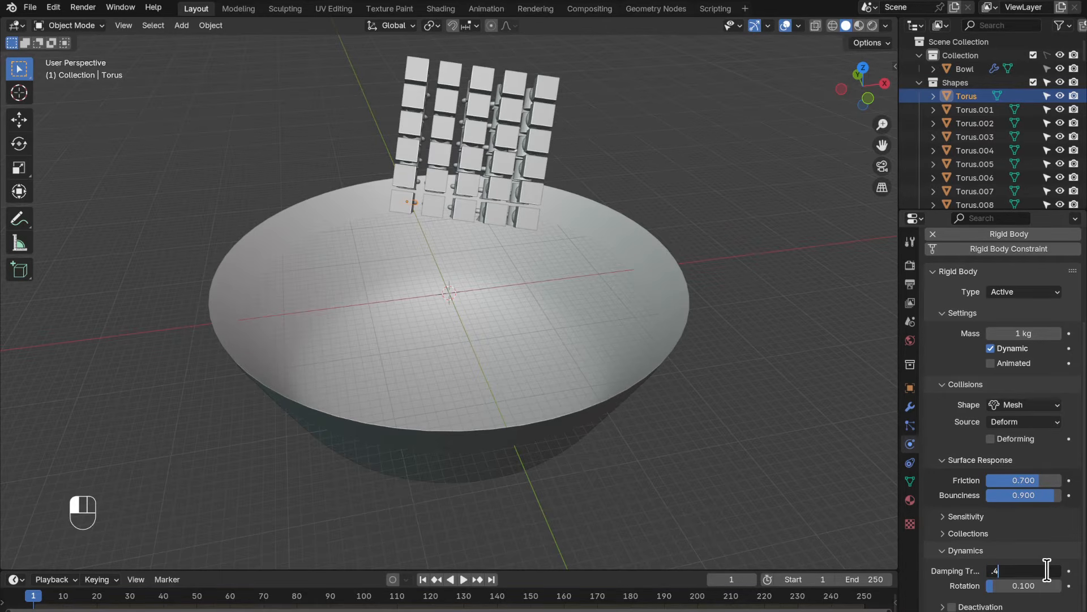
text(.4)
key(Tab)
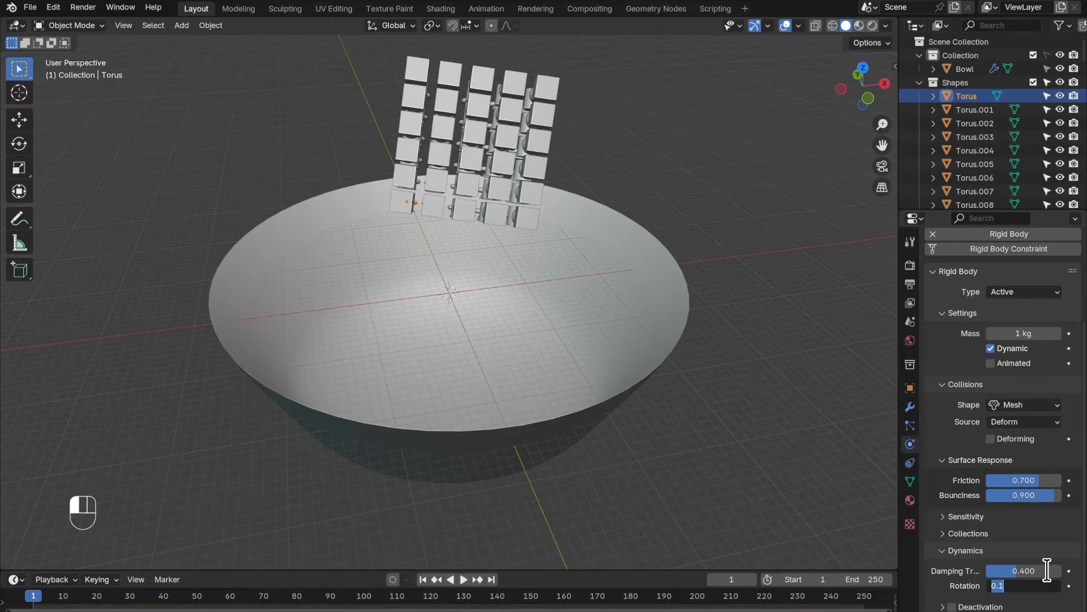
key(BackSpace)
click(1047, 570)
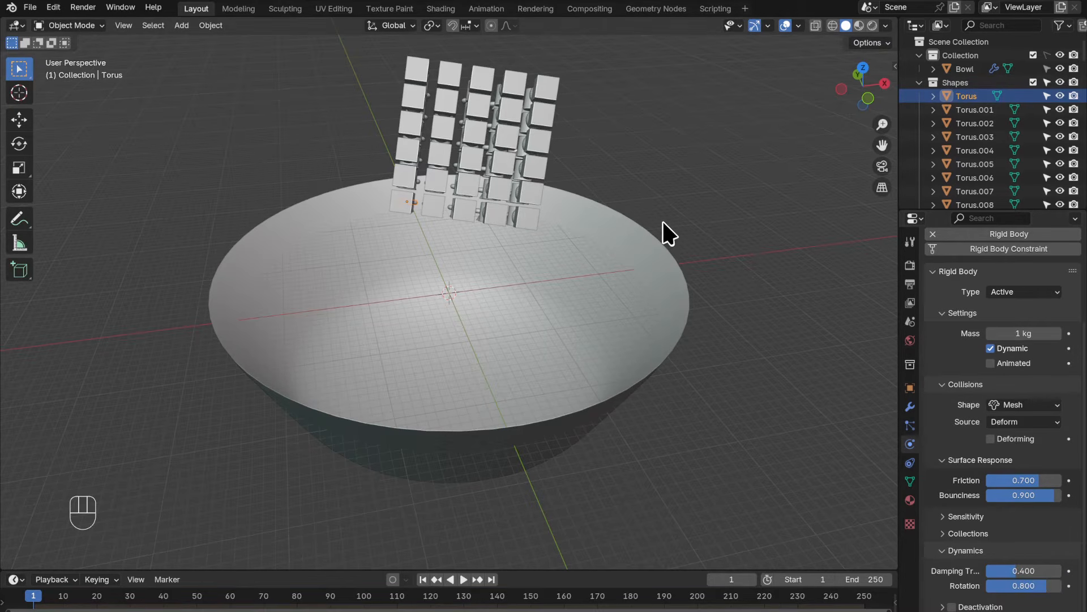
- Copy the Torus's rigid body settings to all the shapes and check them on Torus.003
key(a)
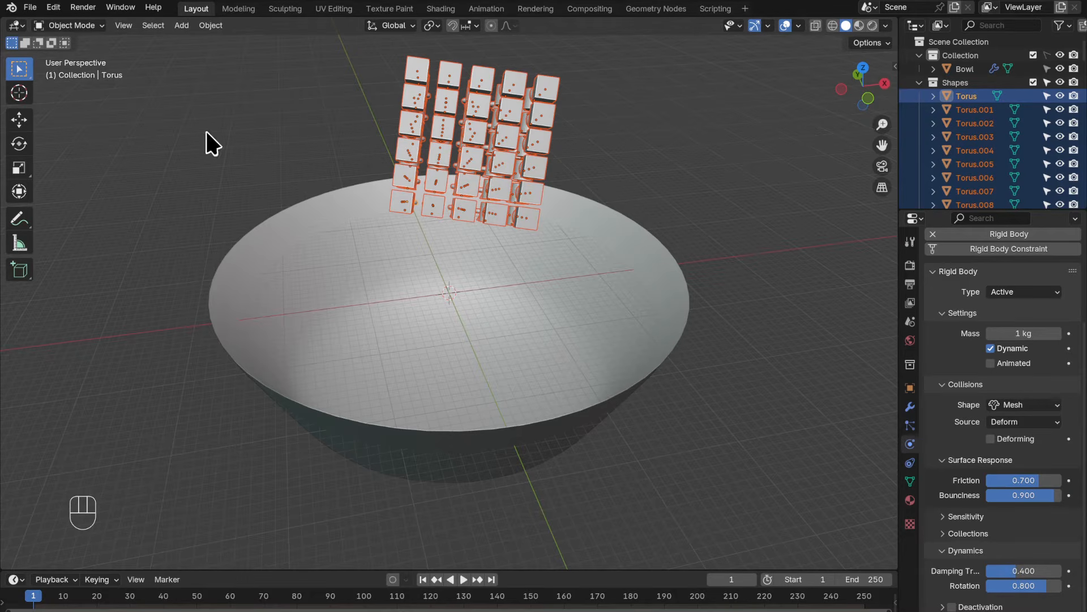
click(215, 26)
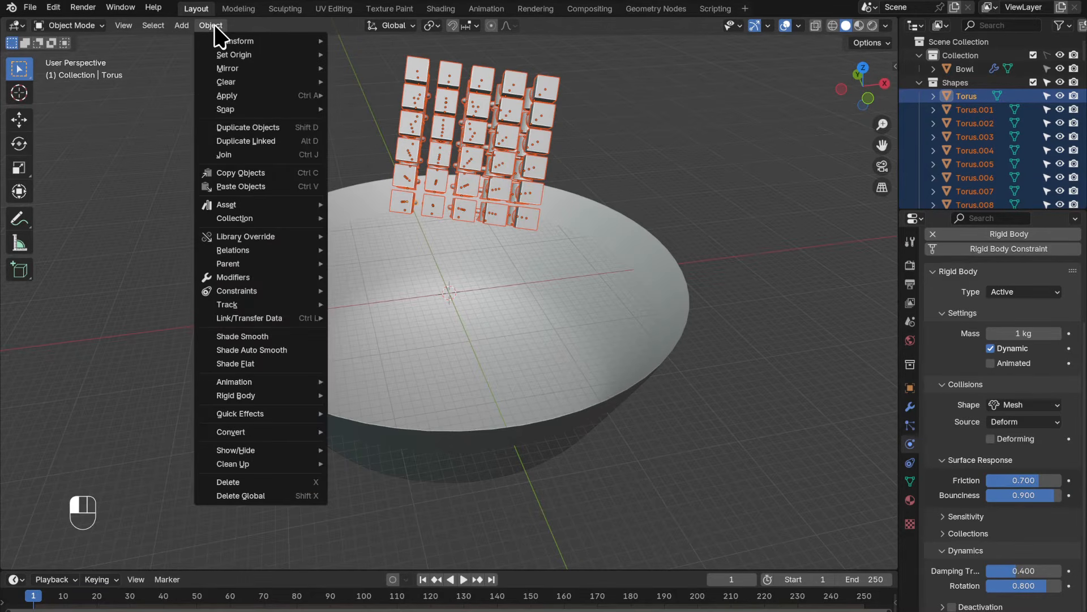
mouse_move(305, 397)
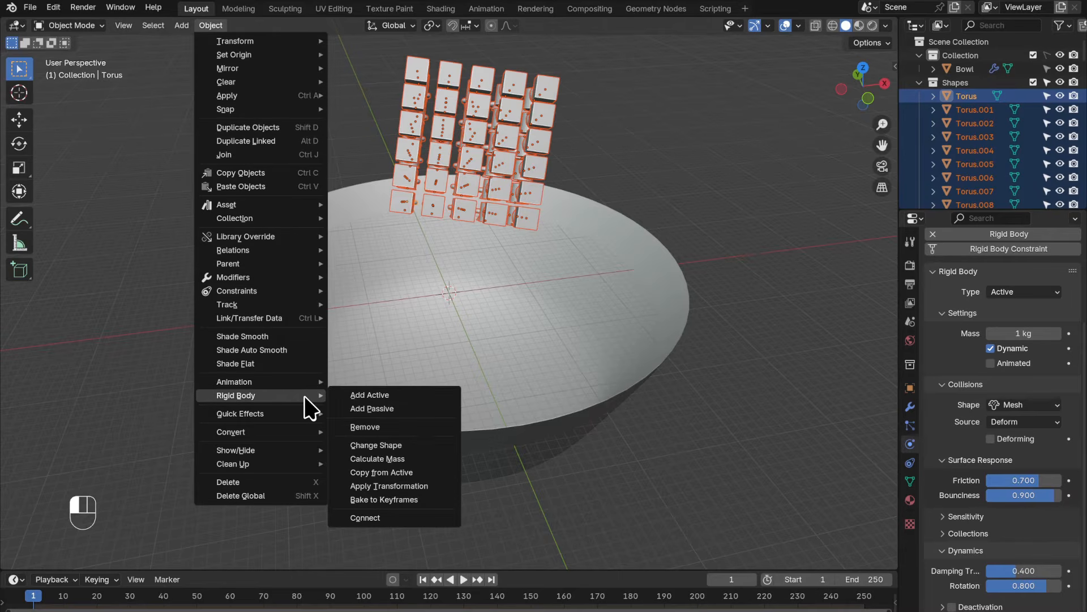
click(409, 472)
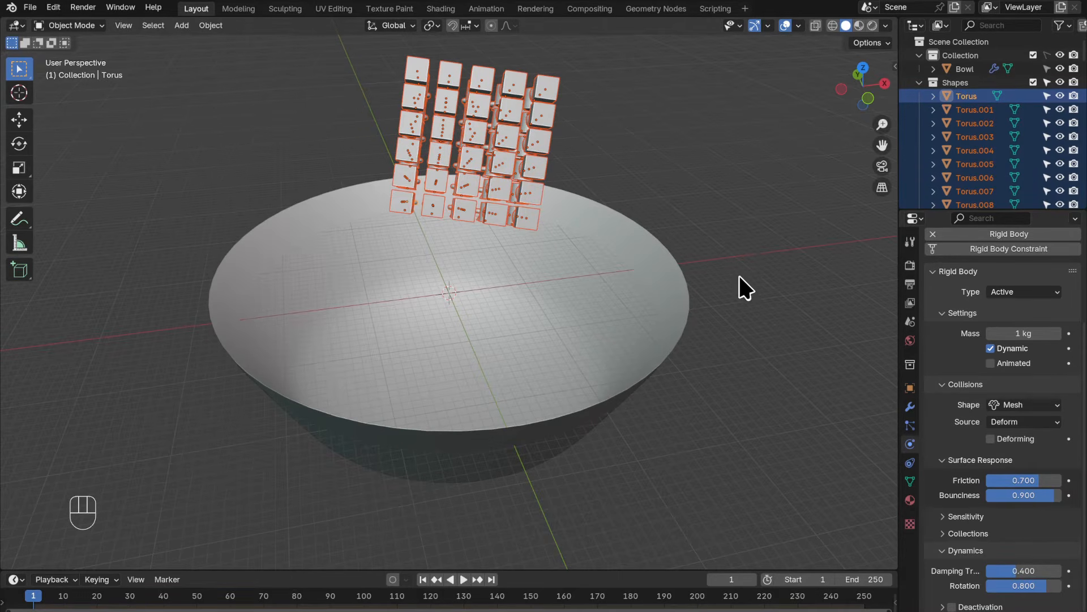
click(737, 292)
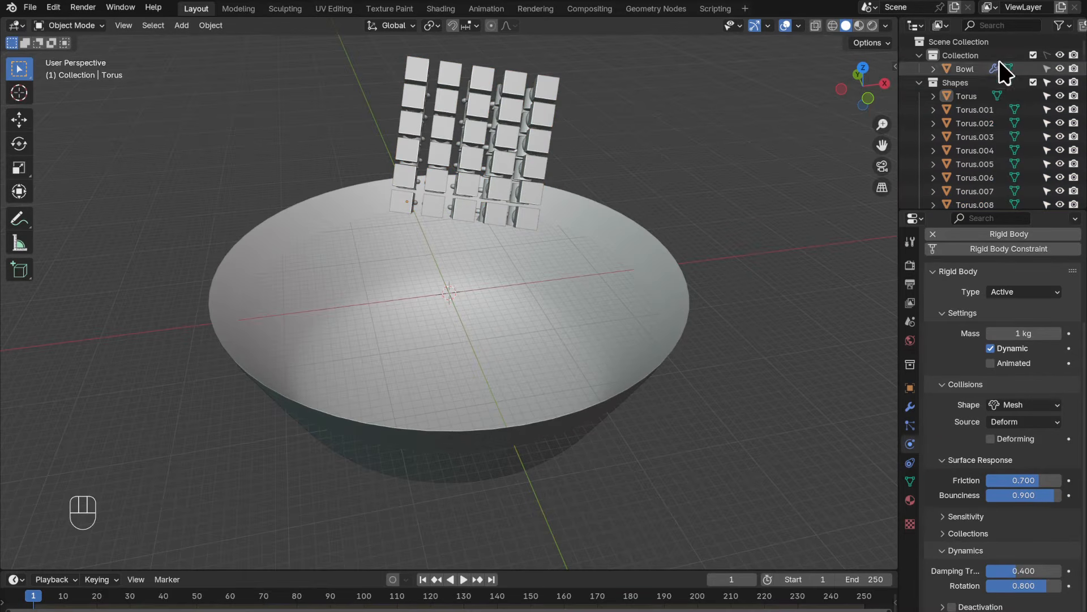
click(965, 98)
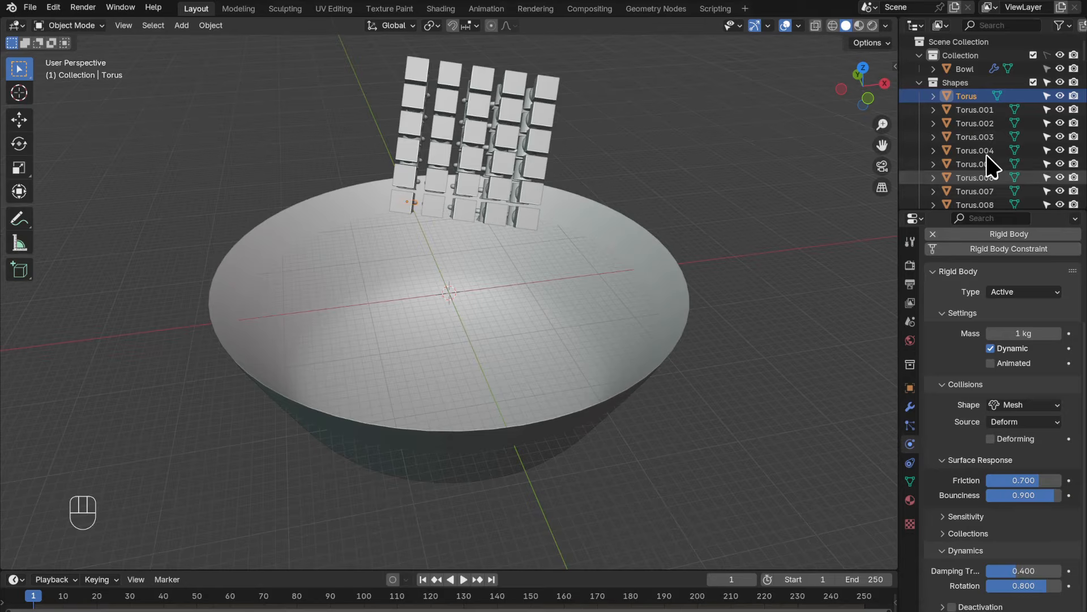
click(984, 137)
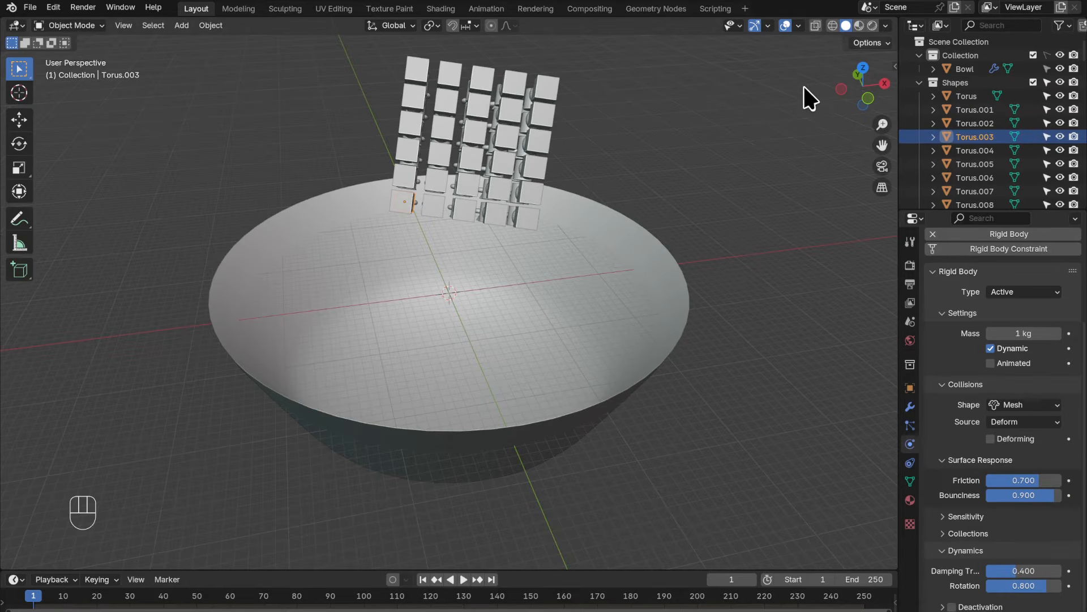
click(843, 139)
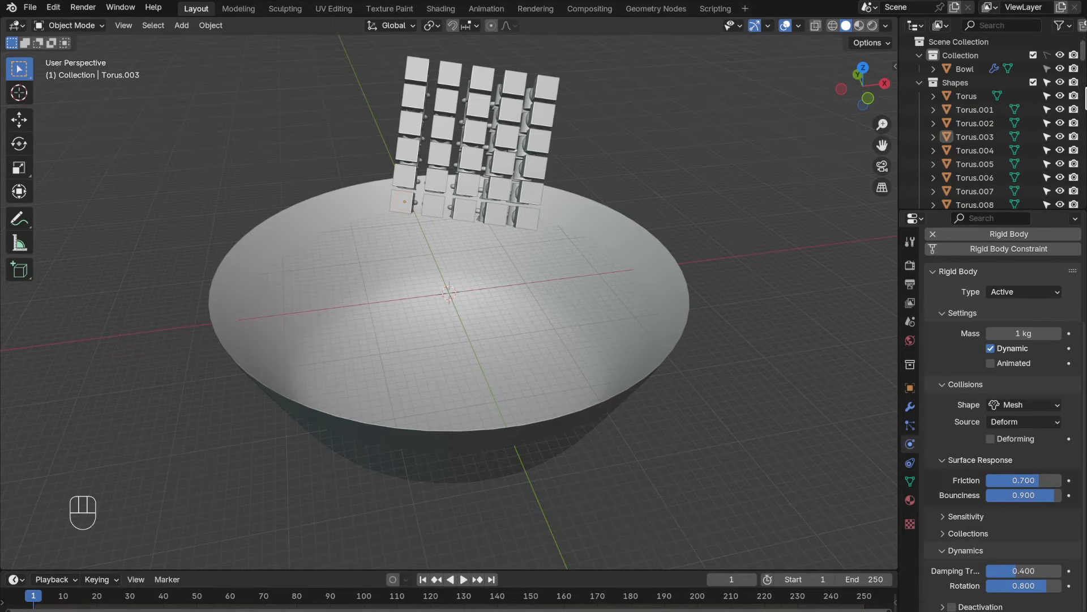
- Collapse the Shapes collection, make it unselectable, and make the bowl's parent Collection selectable again
click(919, 83)
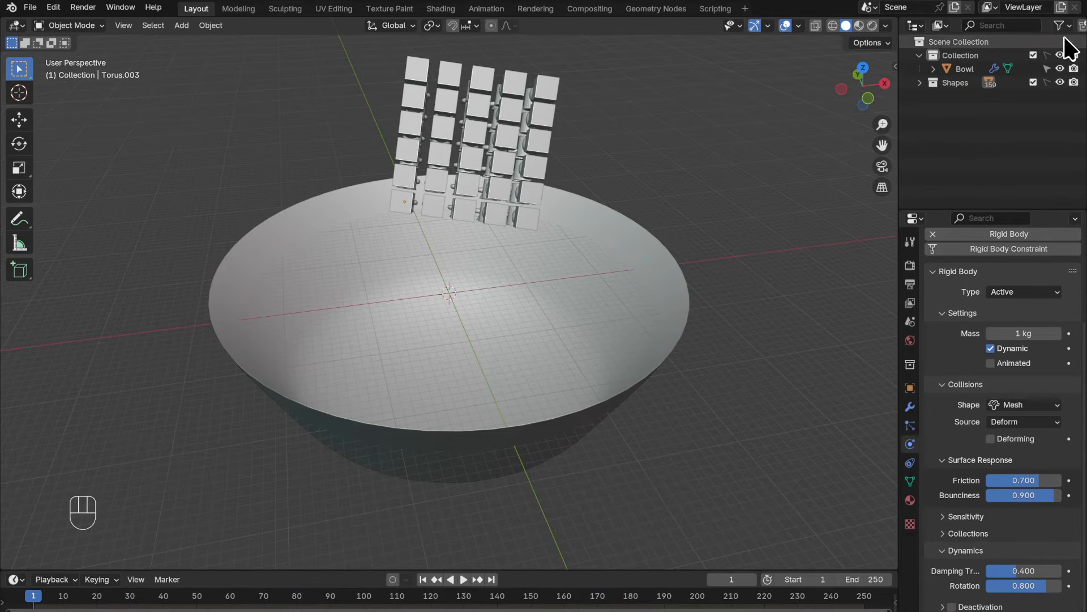
click(1047, 55)
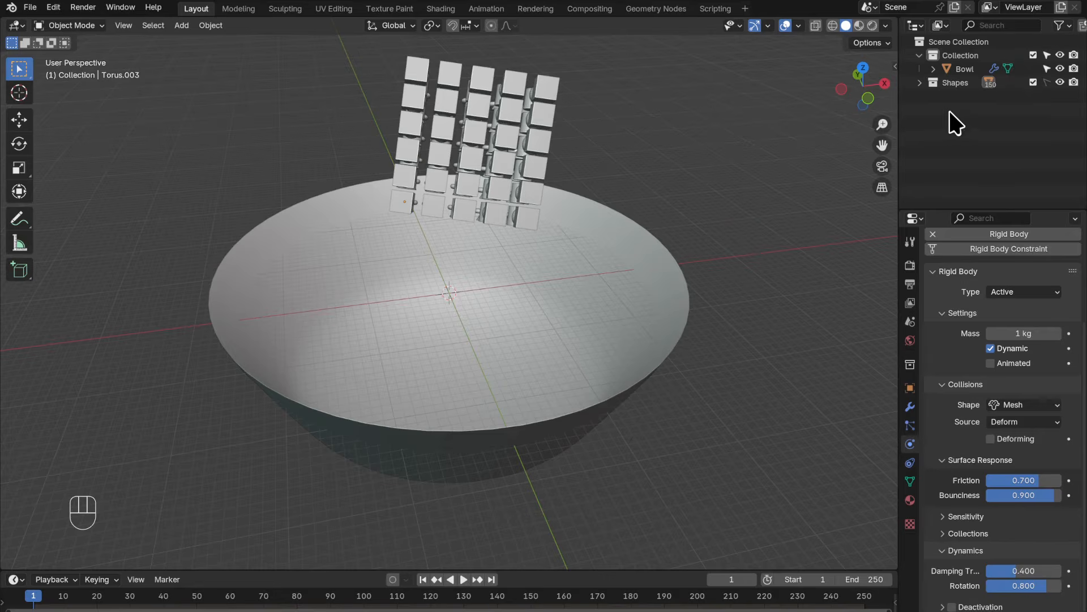
- Add a rigid body to the Bowl and set its type to Passive
click(950, 67)
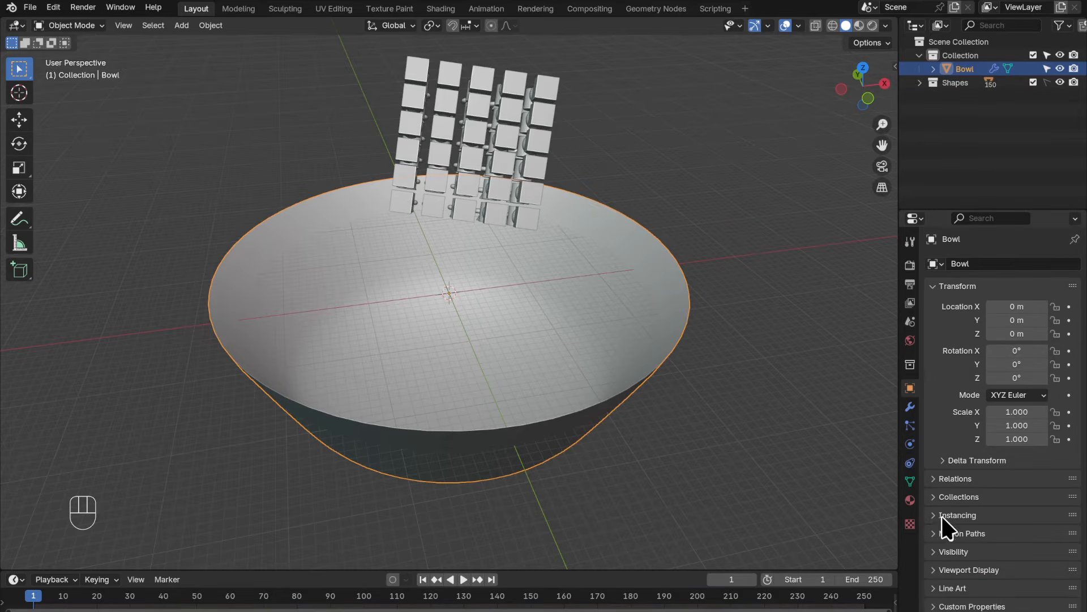
click(910, 444)
click(1022, 354)
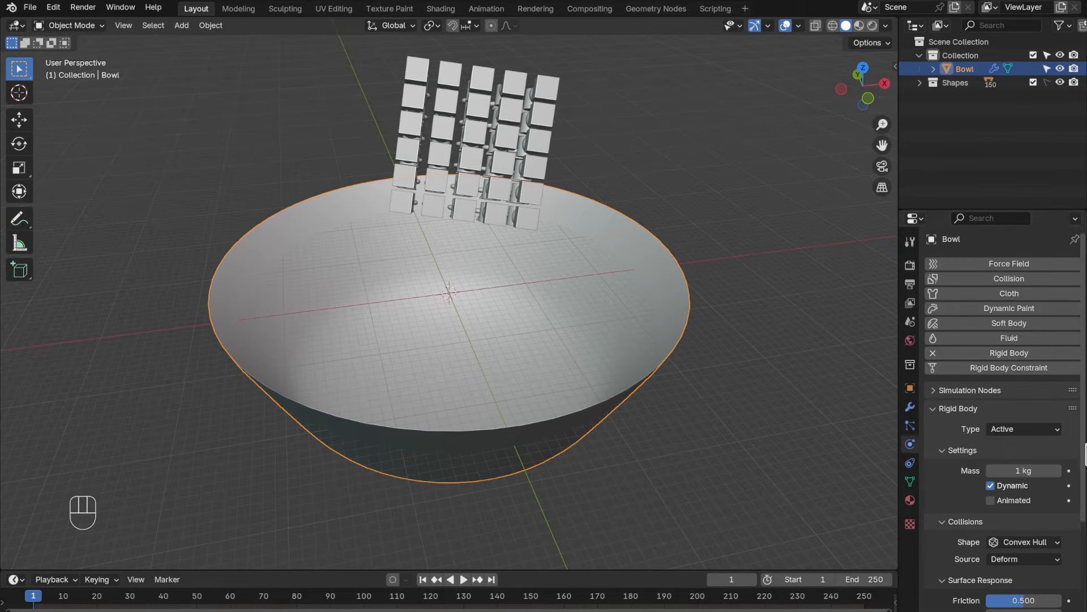
click(1055, 430)
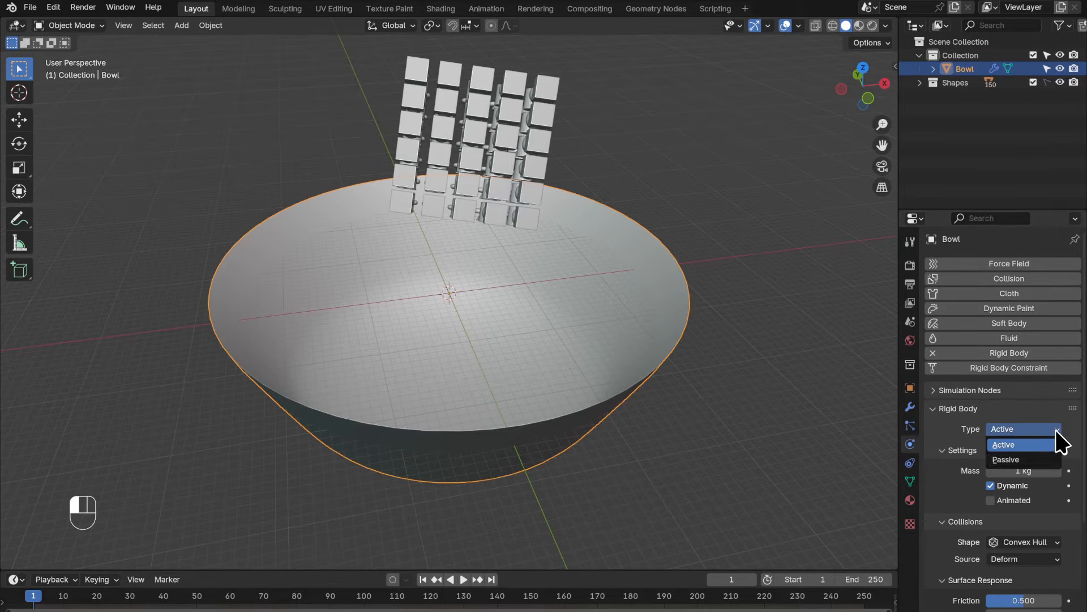
click(1037, 460)
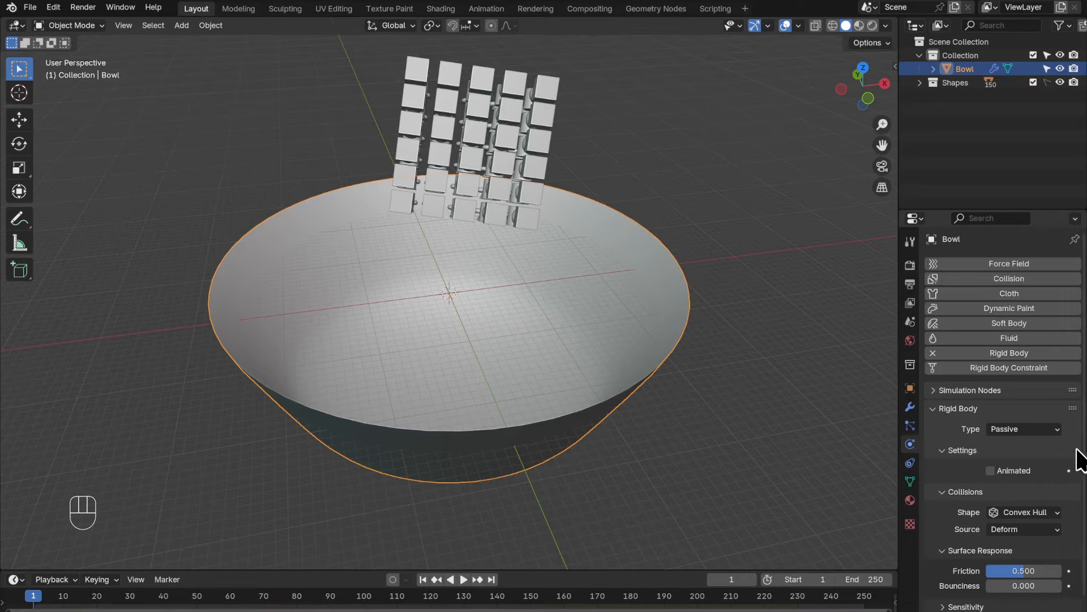
- Set the Bowl's rigid body collision shape to Mesh, with friction 0.9 and bounciness 0.7
click(1030, 512)
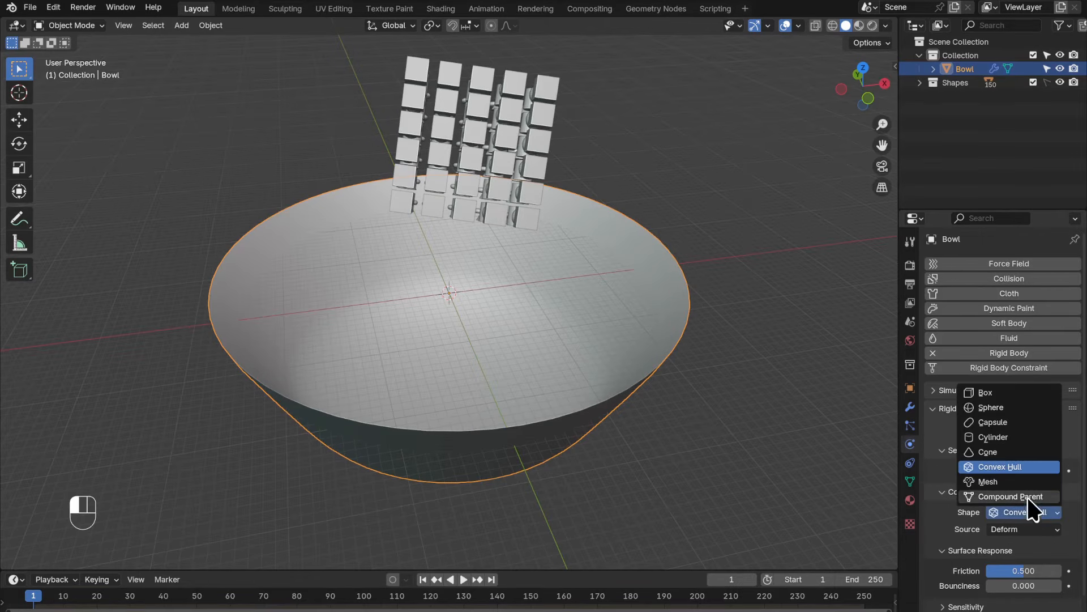
click(1026, 482)
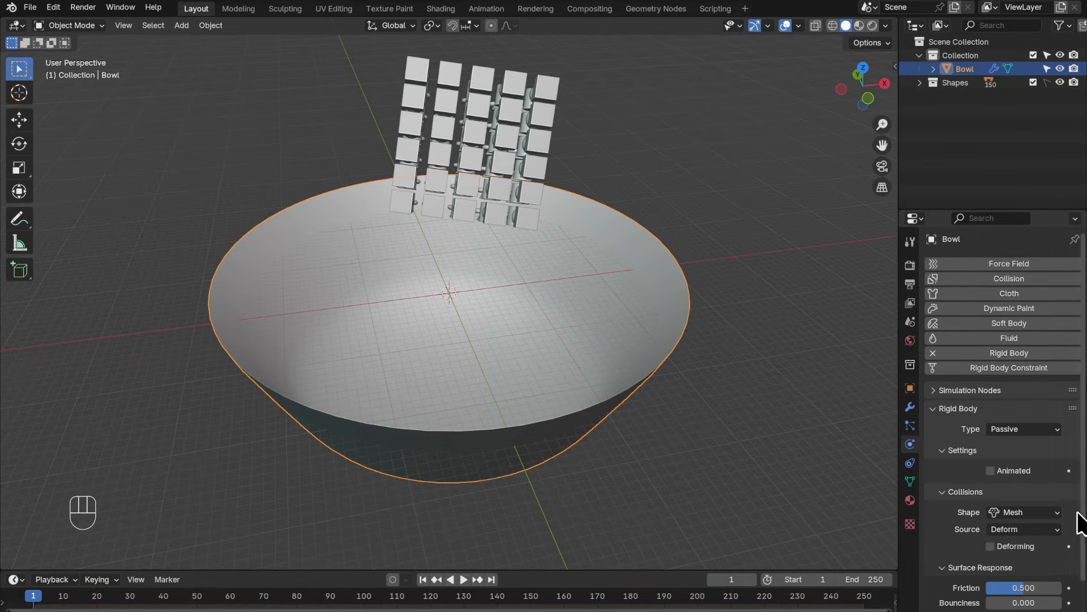
scroll(1076, 518, down, 2)
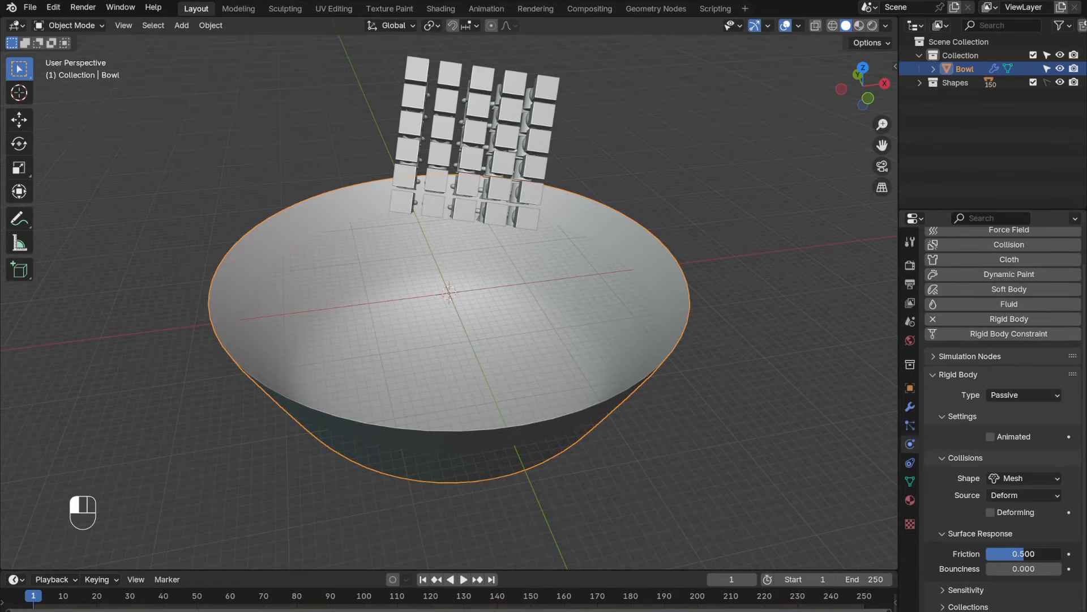
click(1042, 553)
text(0.9)
key(Tab)
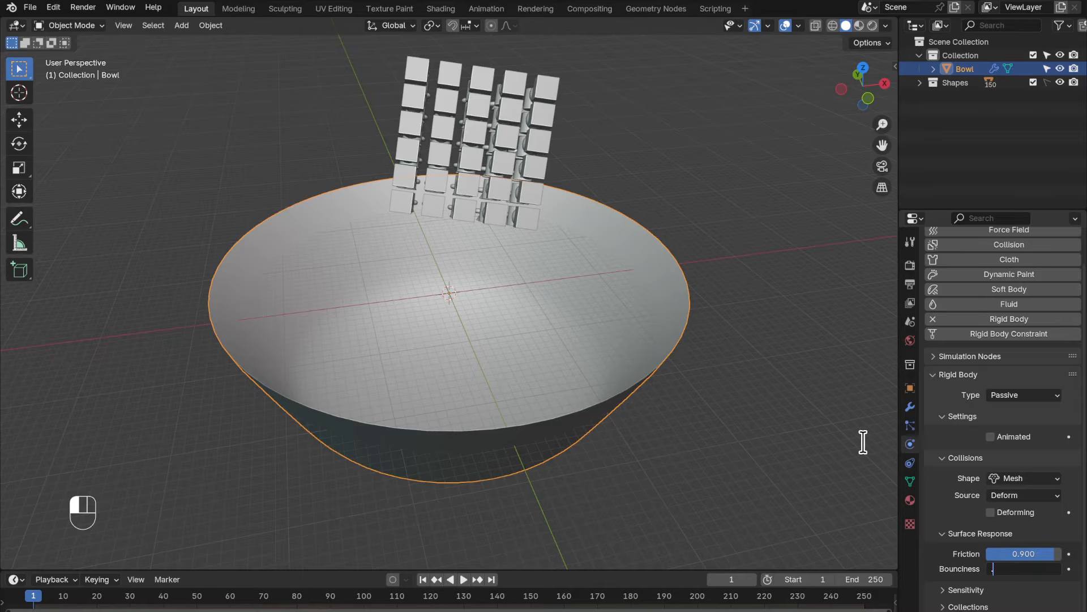
text(.7)
key(Return)
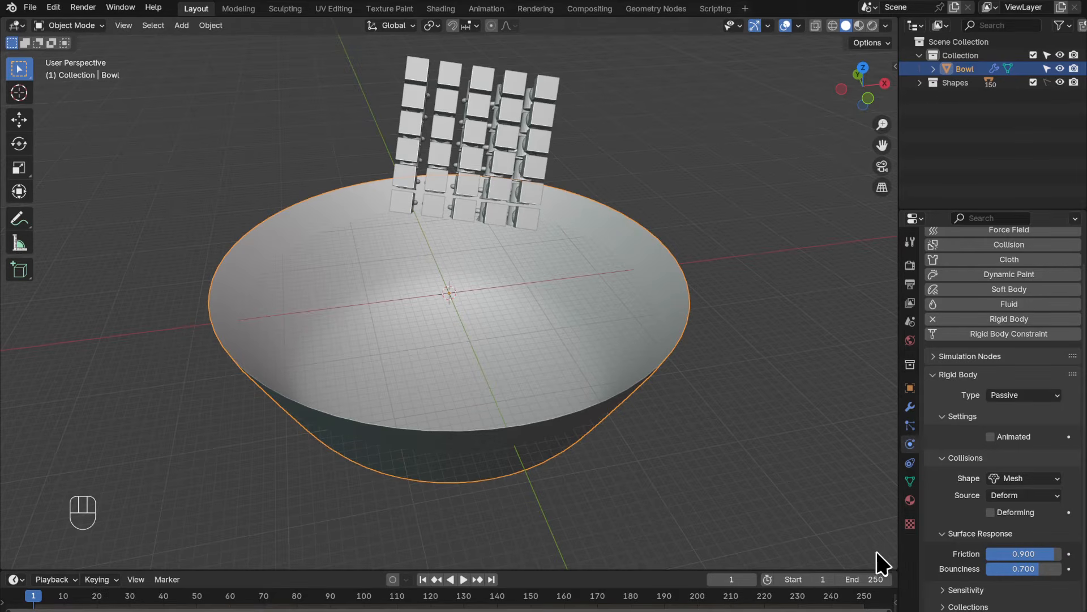
- Set the scene's end frame to 350
click(870, 575)
text(3)
key(Return)
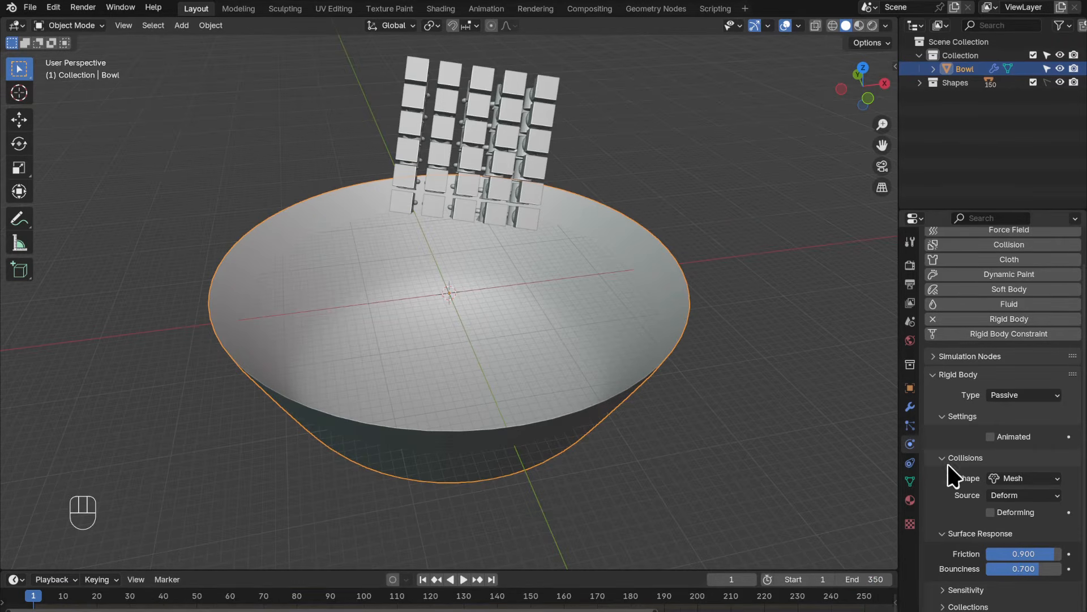
- Set the scene's Rigid Body World speed to 0.9 and its substeps per frame to 15
click(908, 326)
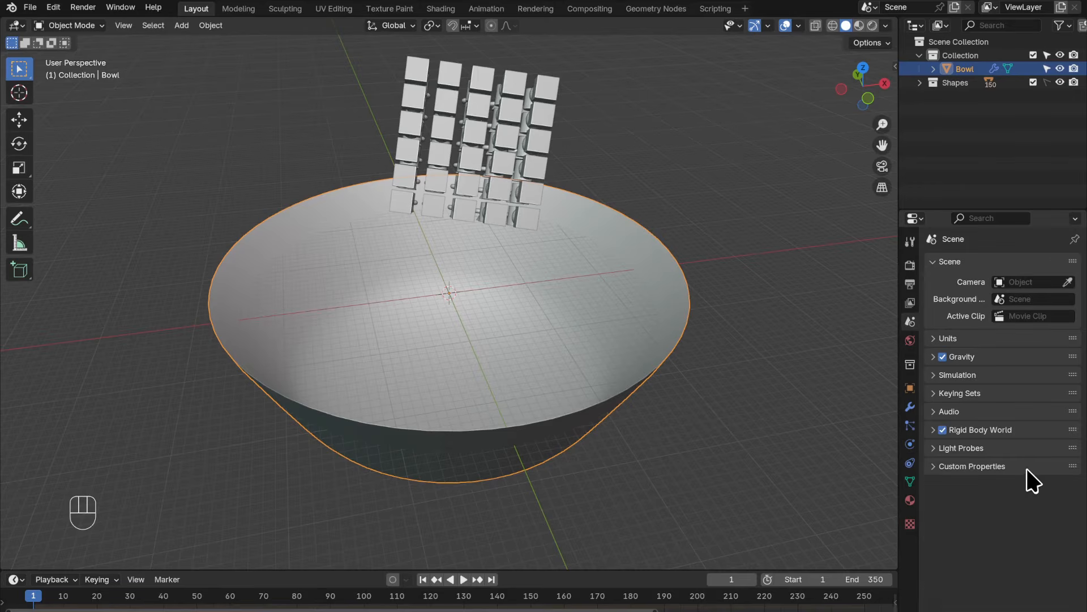
click(934, 431)
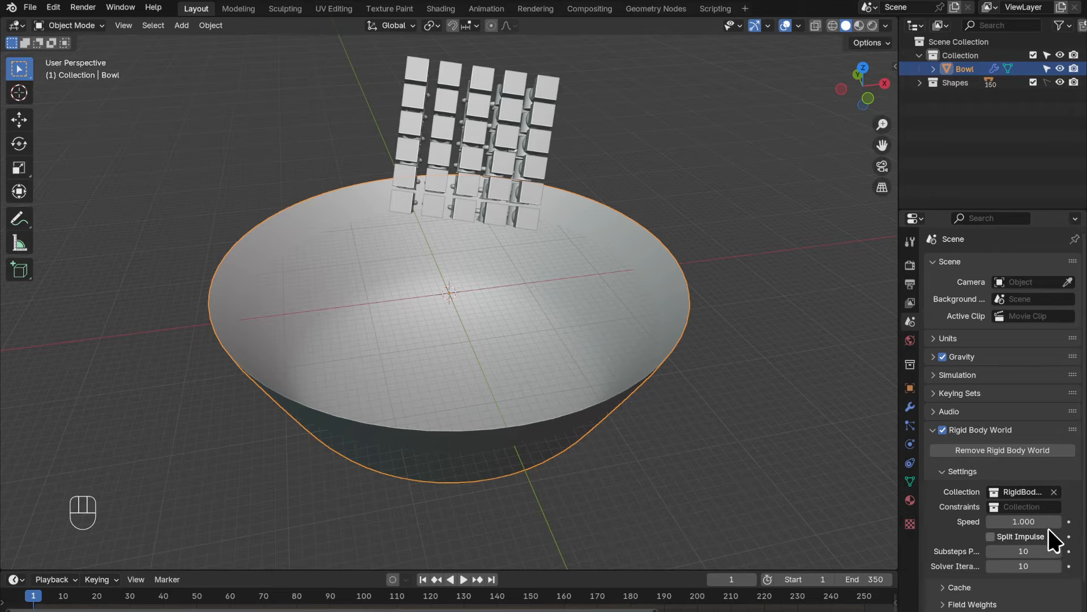
scroll(1048, 528, down, 2)
click(1033, 492)
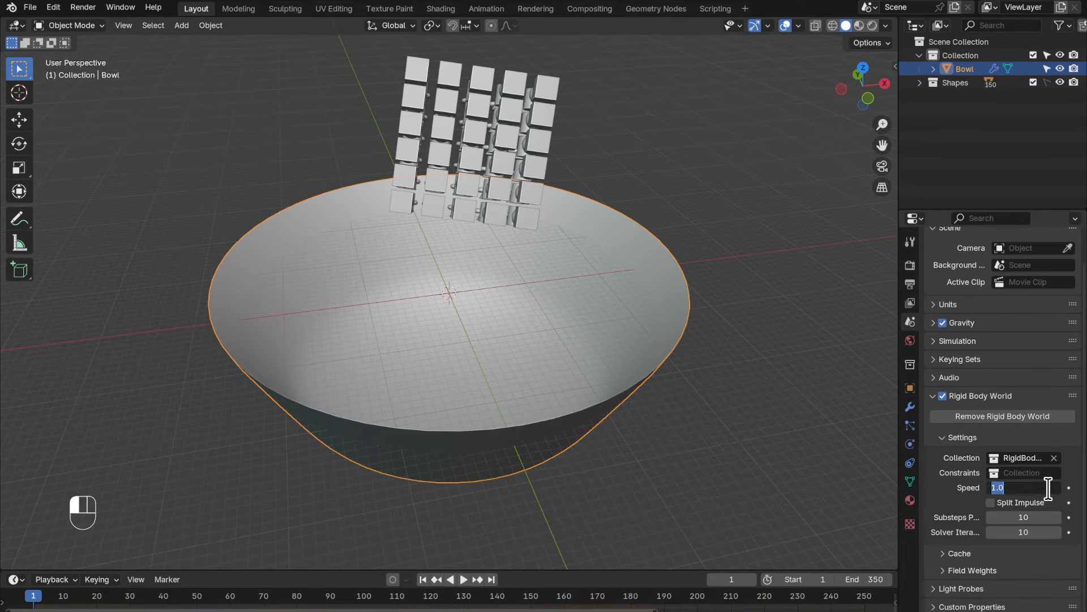
key(BackSpace)
key(Return)
click(1039, 522)
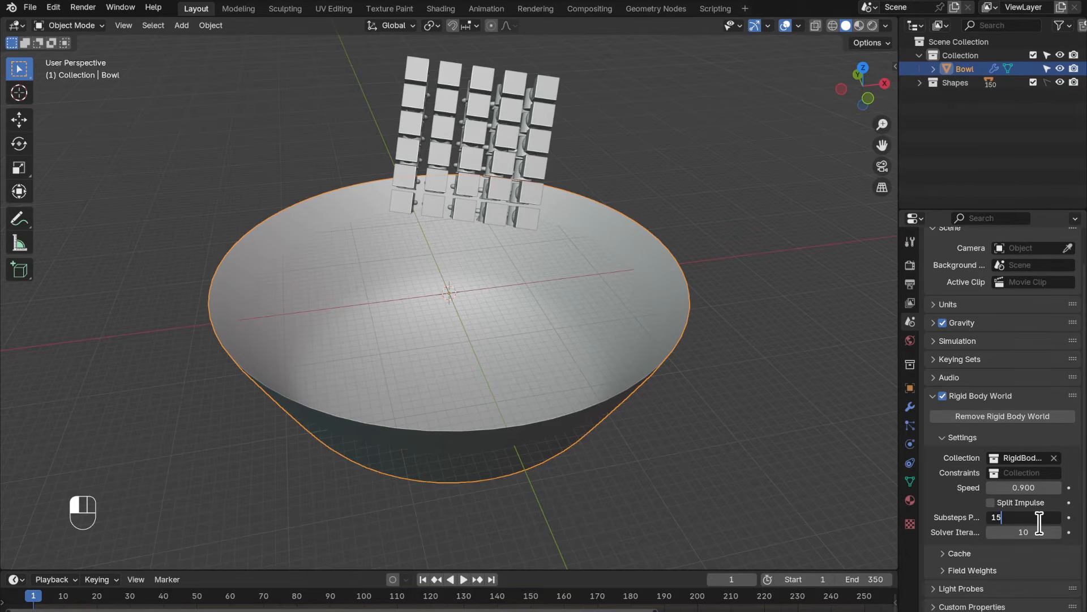
key(Return)
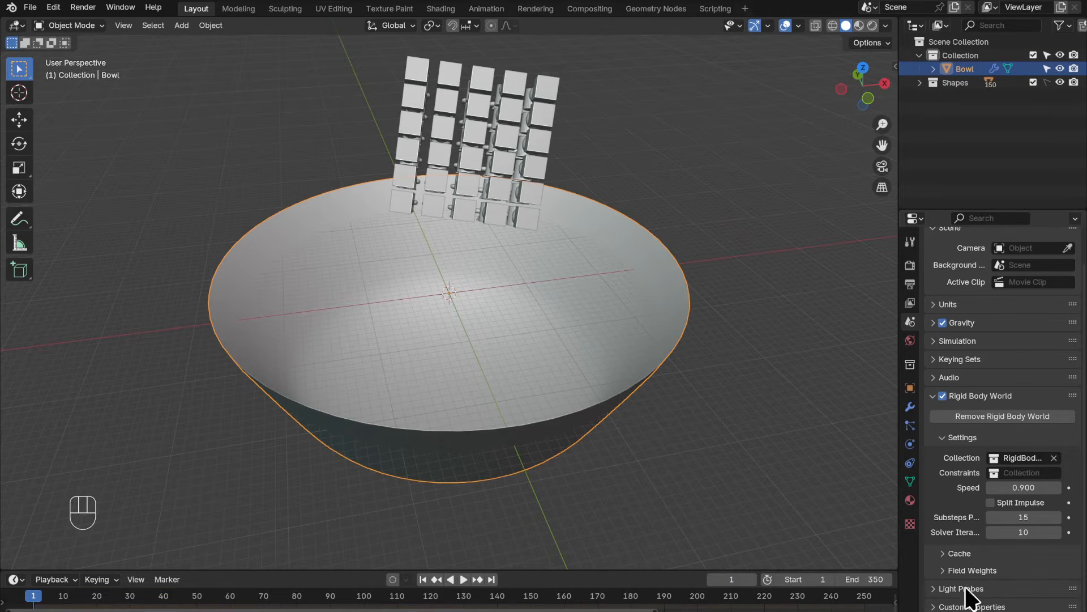
- Extend the rigid body simulation cache to end at frame 350 and bake it
click(951, 554)
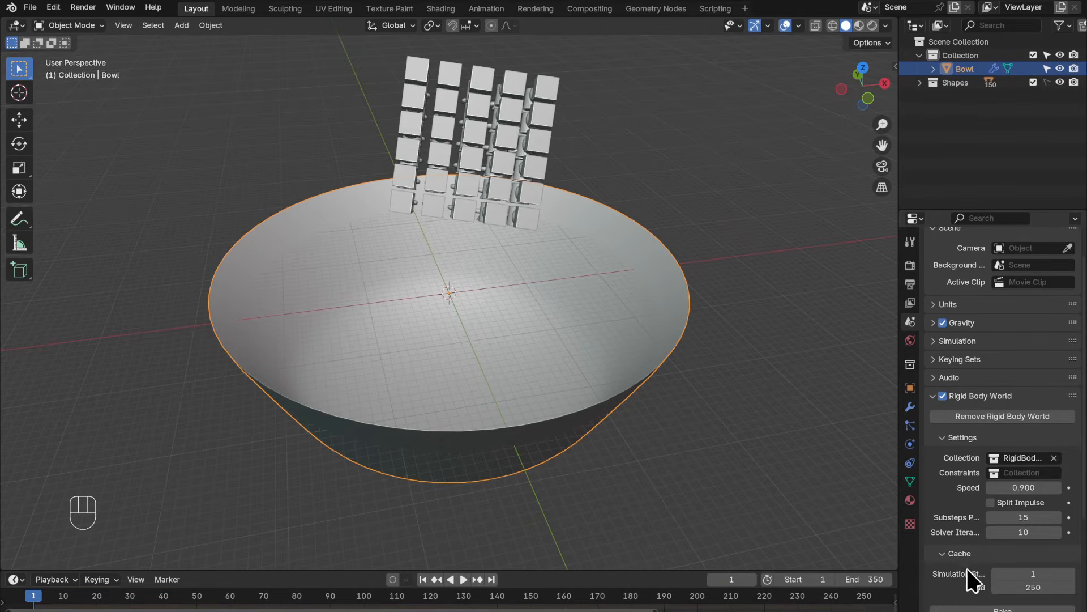
click(1060, 589)
text(3)
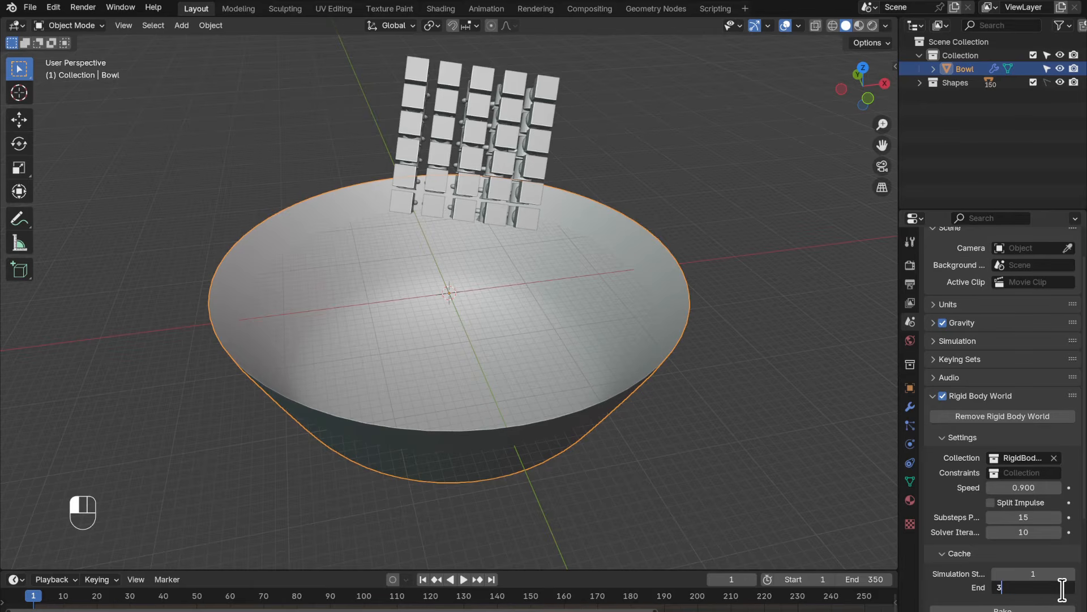
text(50)
key(Return)
scroll(1060, 554, down, 5)
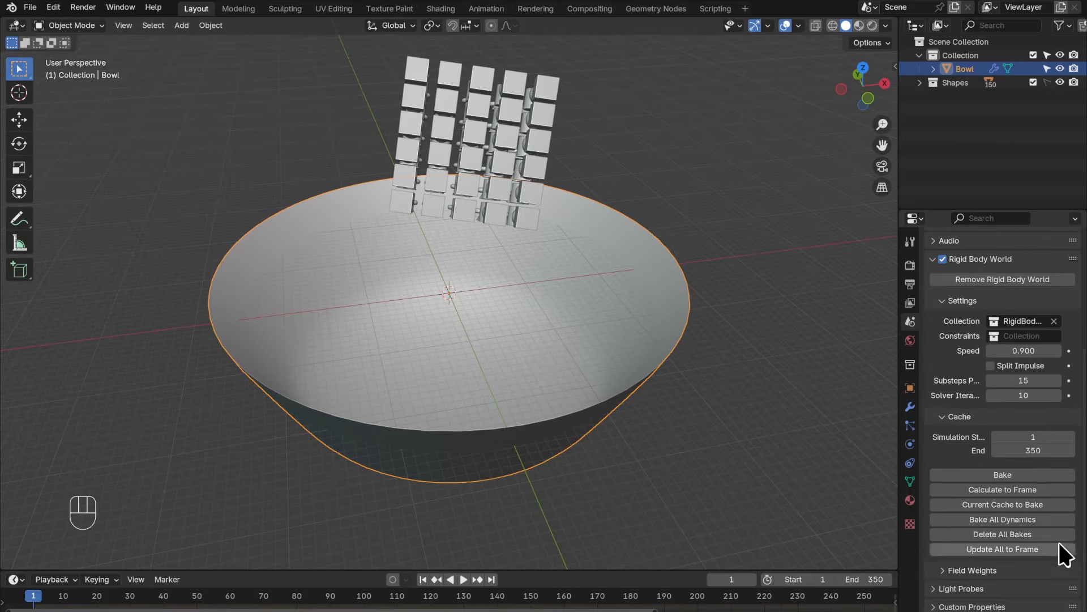
click(1019, 475)
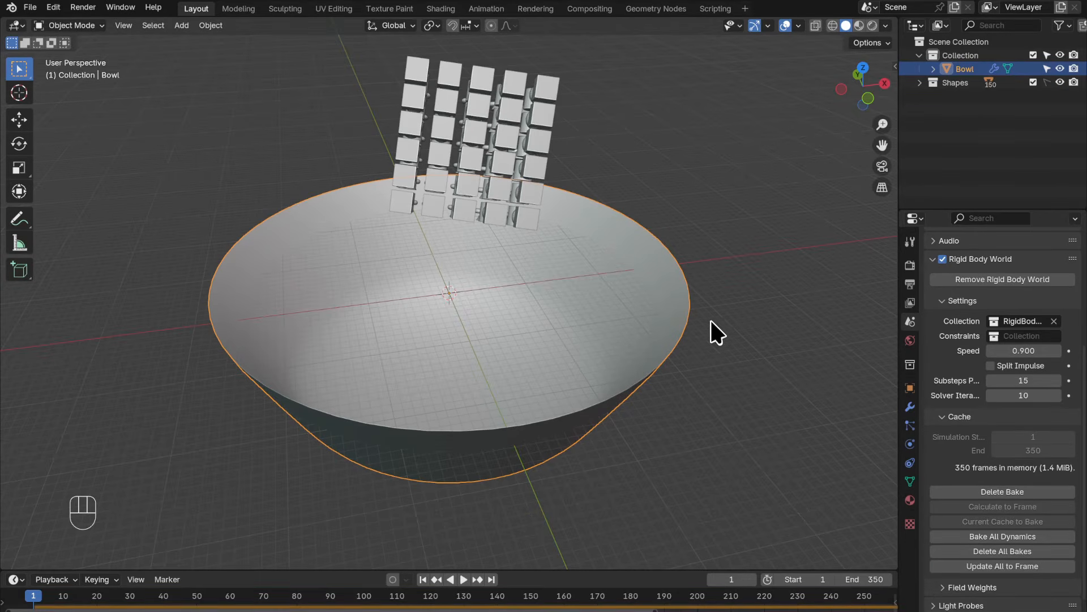
- Play the baked simulation to check how the shapes fall into the bowl, then stop playback
scroll(743, 310, down, 1)
scroll(743, 310, down, 2)
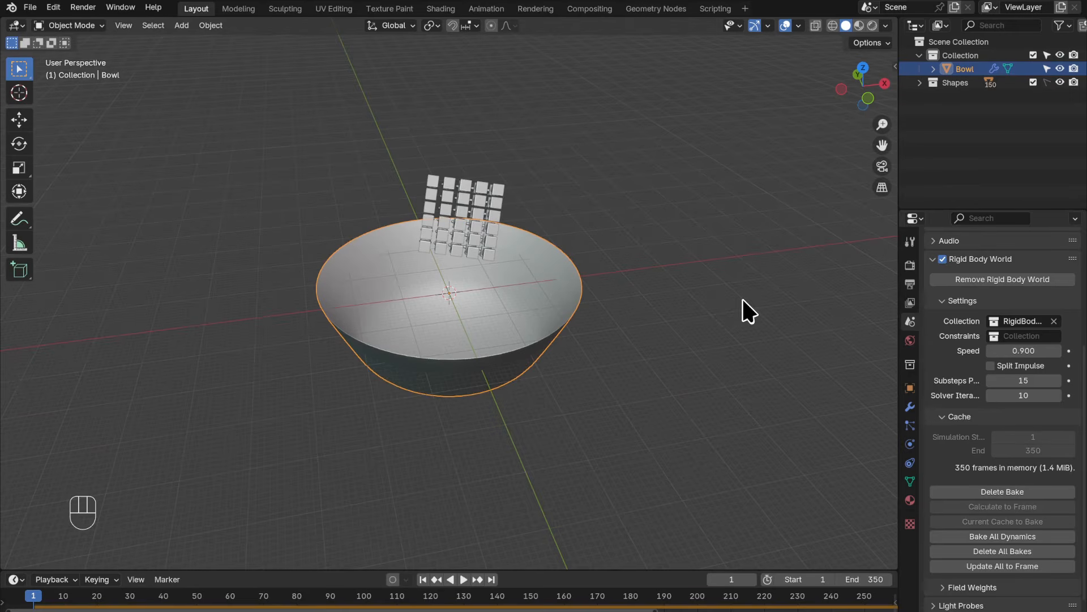
key(space)
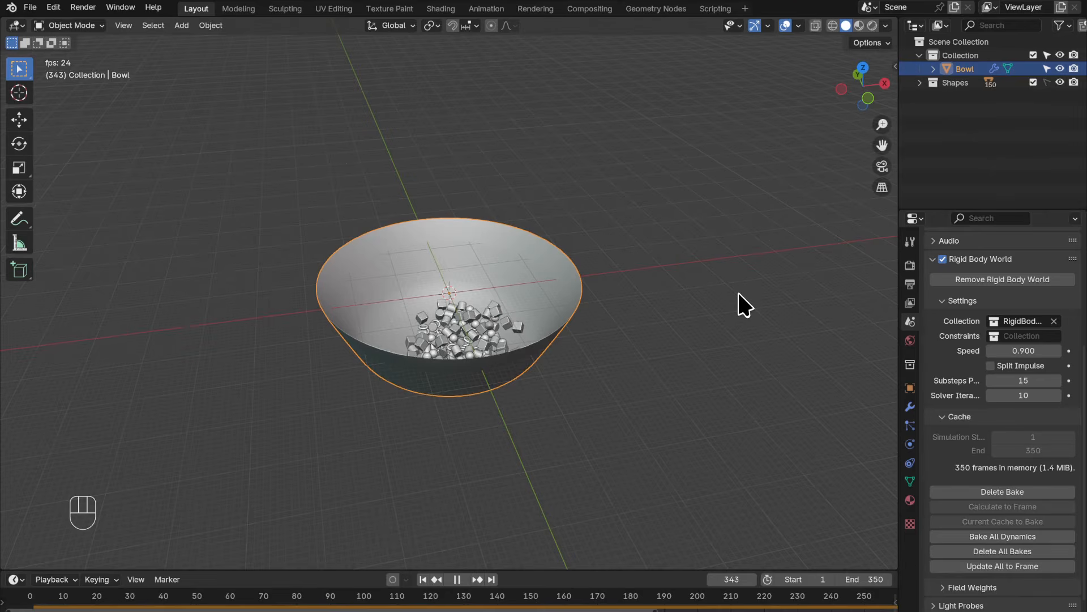
key(space)
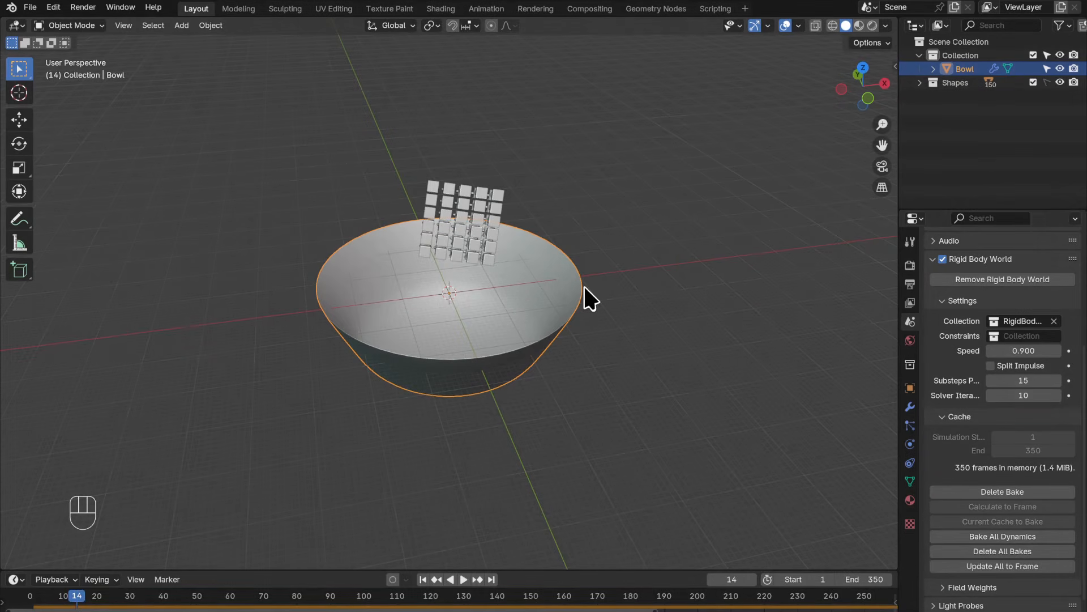
- Add a plane mesh and scale it by 200 as a ground surface
key(shift)
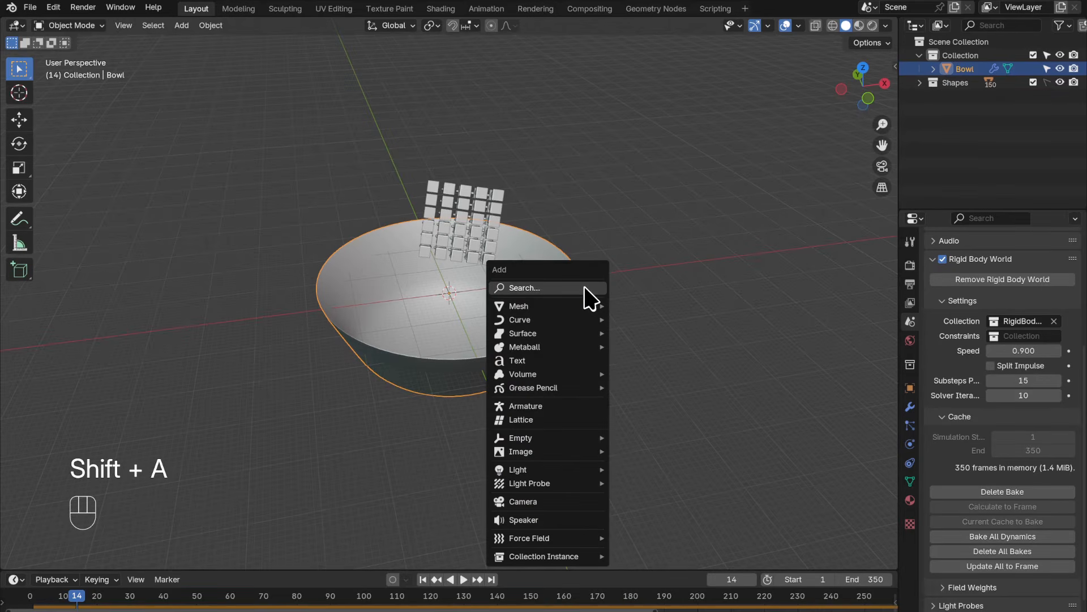
mouse_move(568, 307)
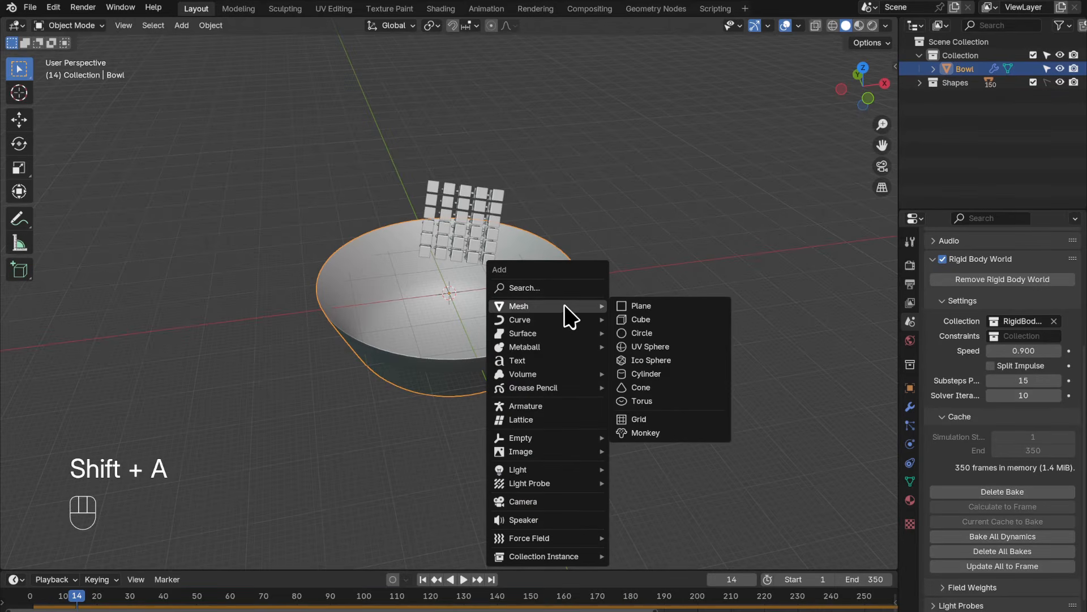
click(686, 314)
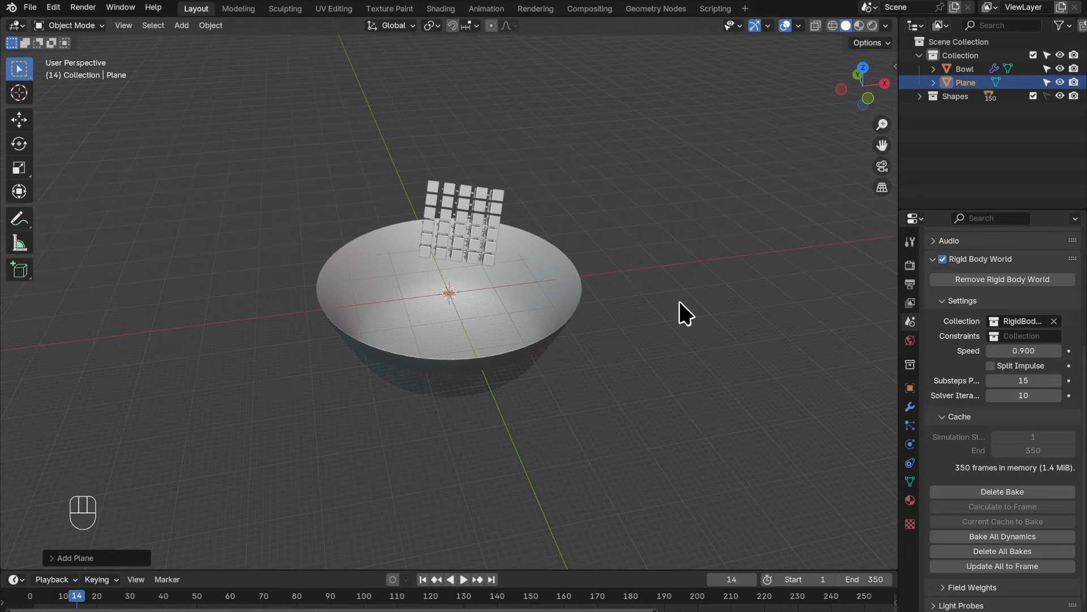
text(s2)
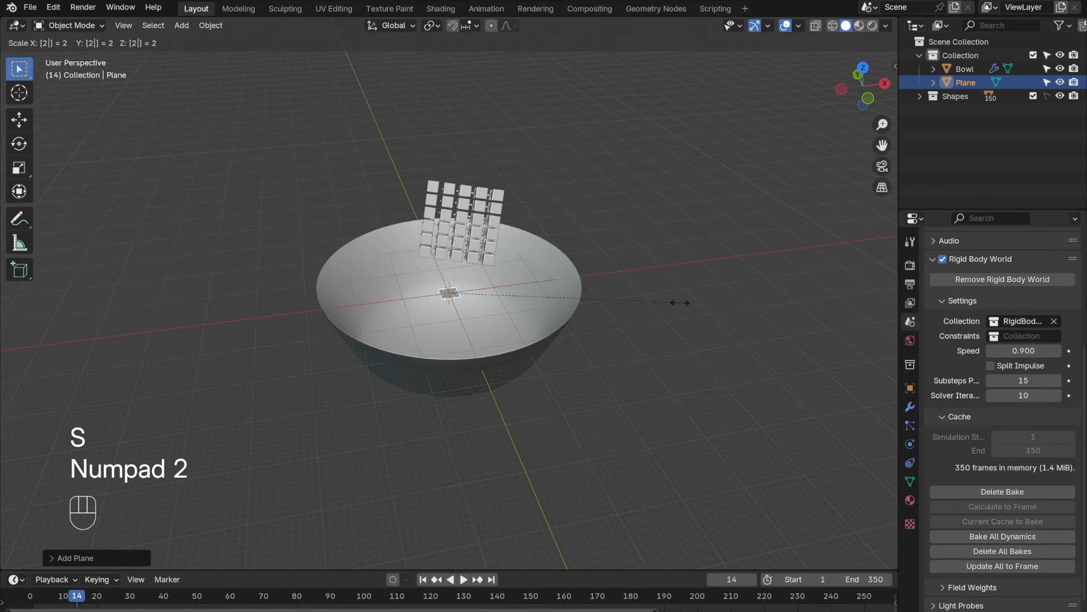
text(00)
key(KP_Enter)
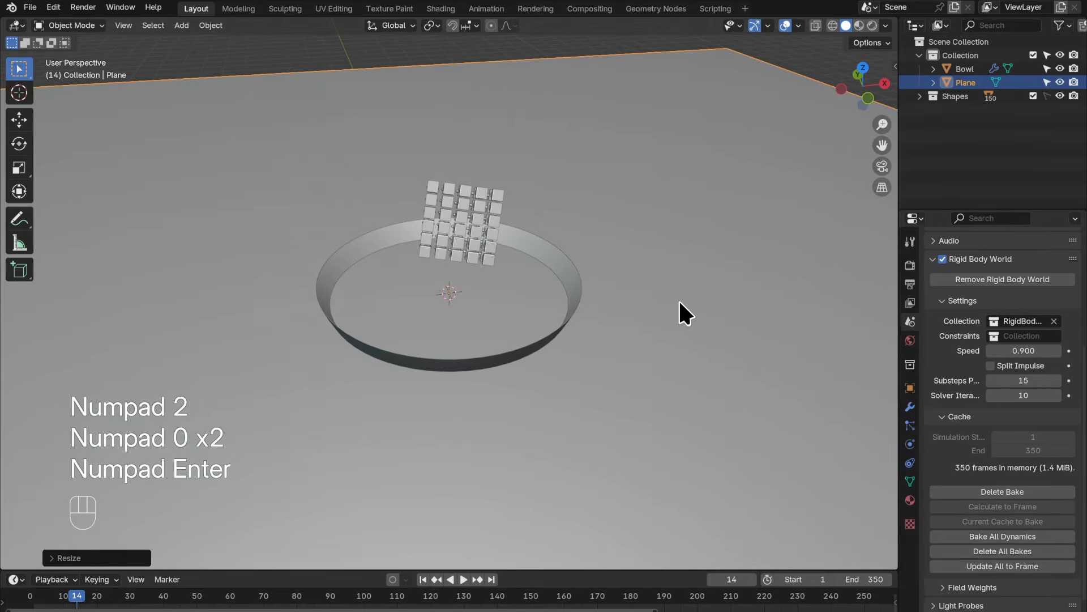
- Lower the plane along the Z axis to the base of the bowl in front view
key(KP_1)
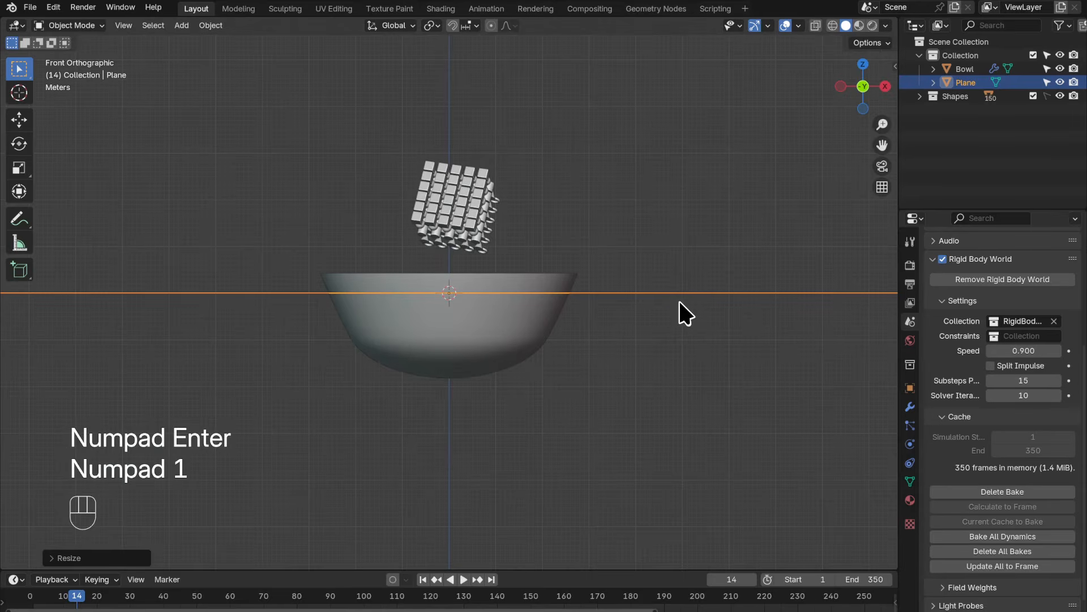
key(g)
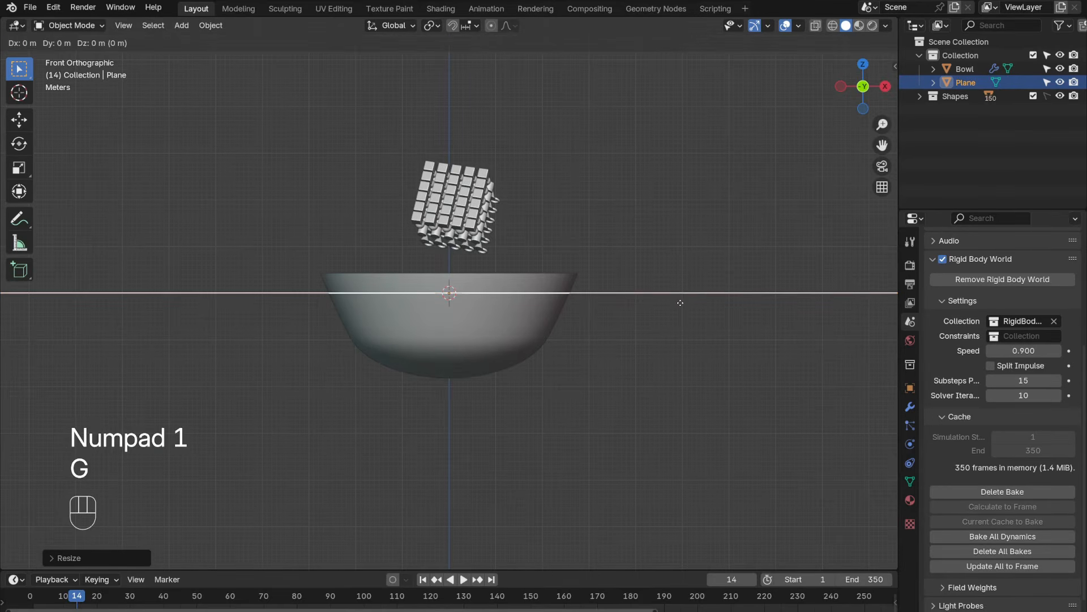
key(z)
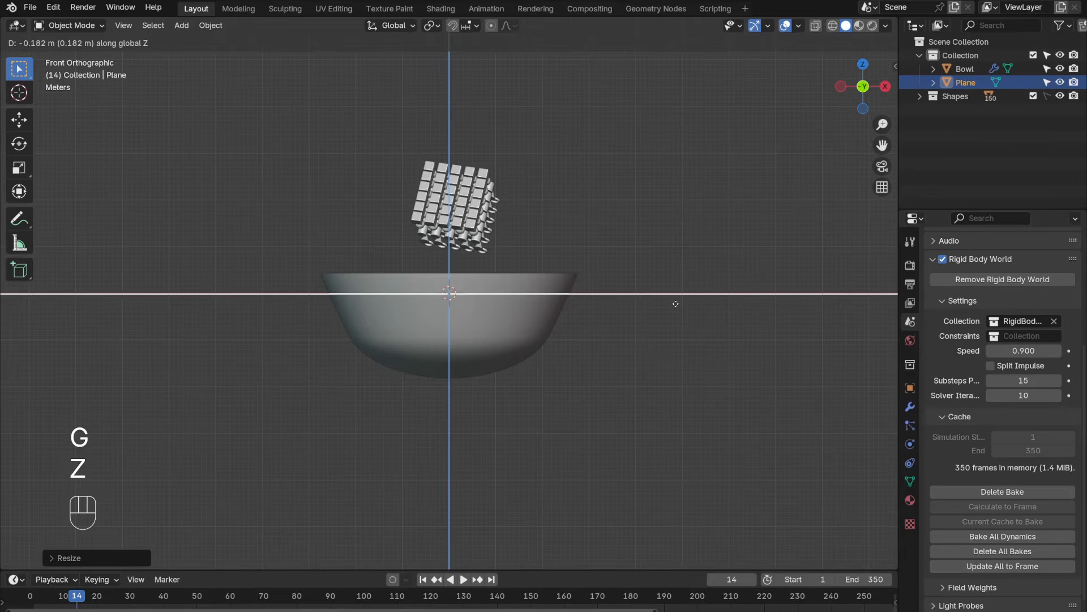
click(694, 389)
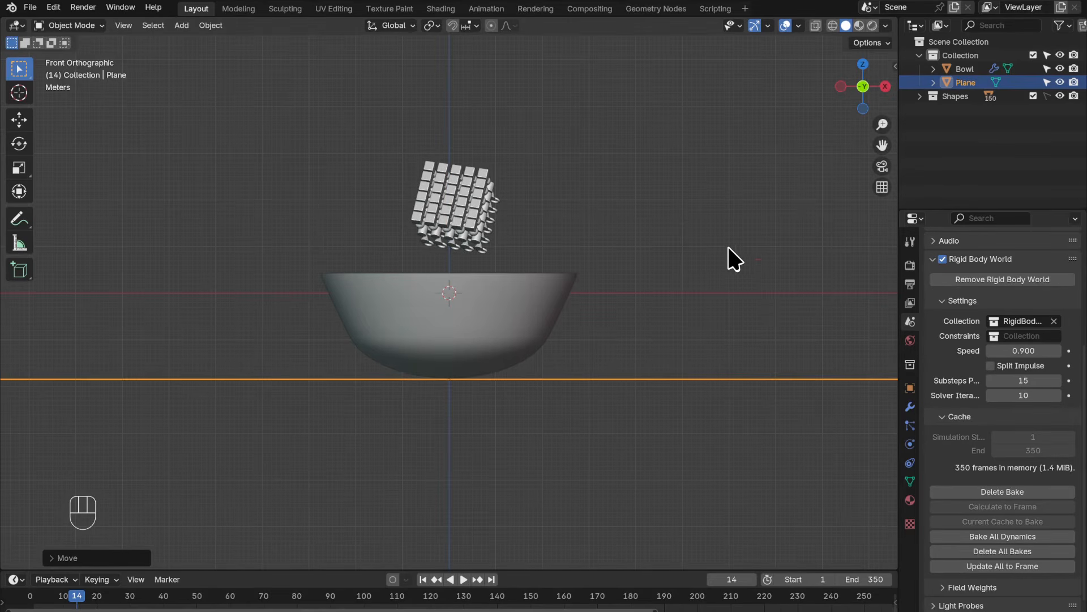
- Add a camera to the scene
key(shift)
key(shift+a)
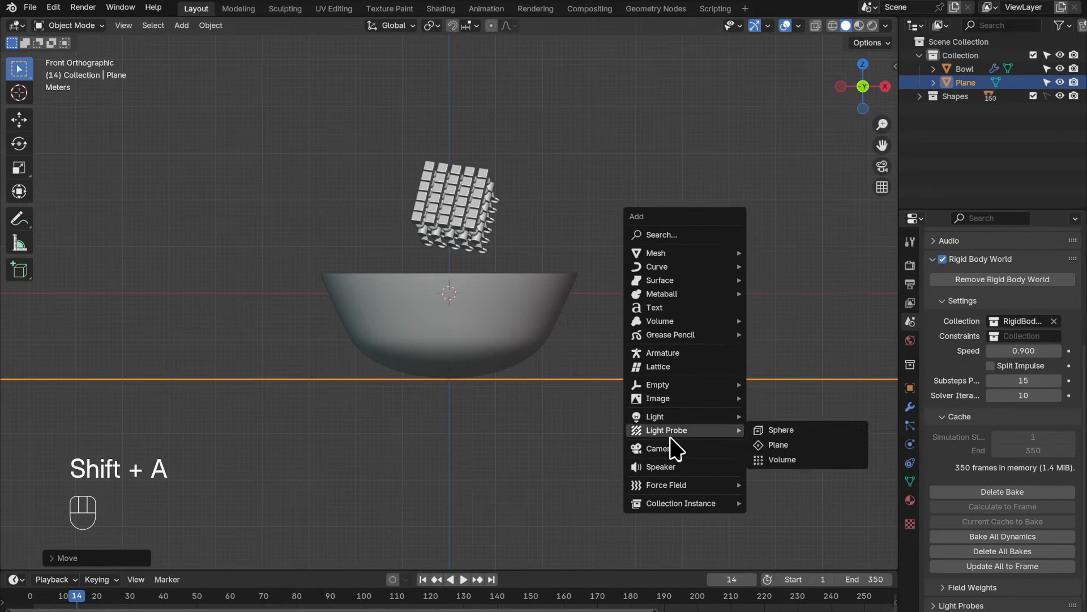
click(684, 451)
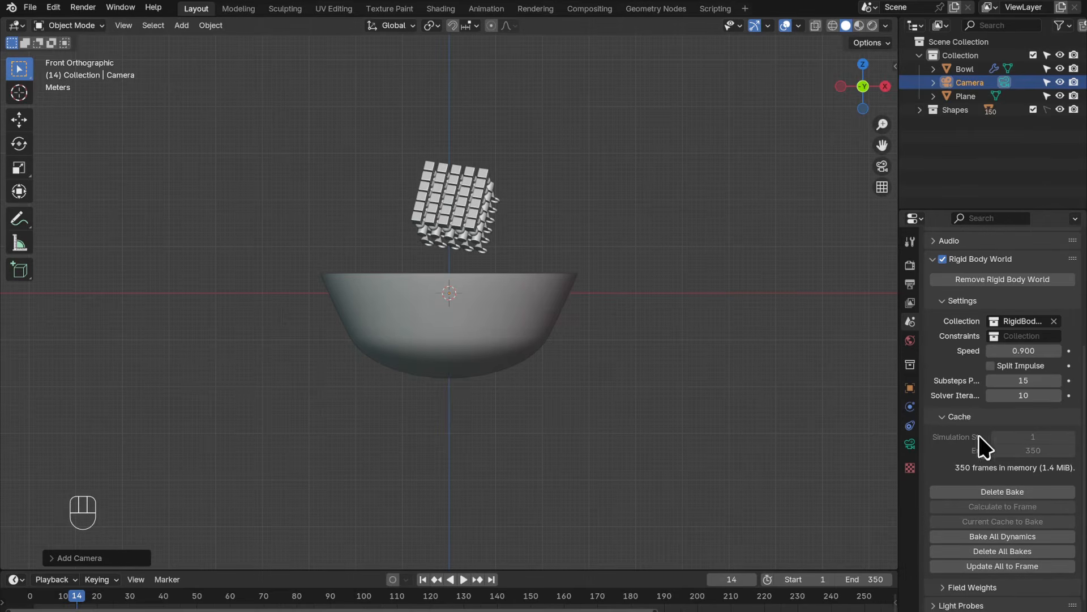
- Assign an Environment Texture to the world background color and load the artist_workshop_4k image from the Textures folder
click(910, 340)
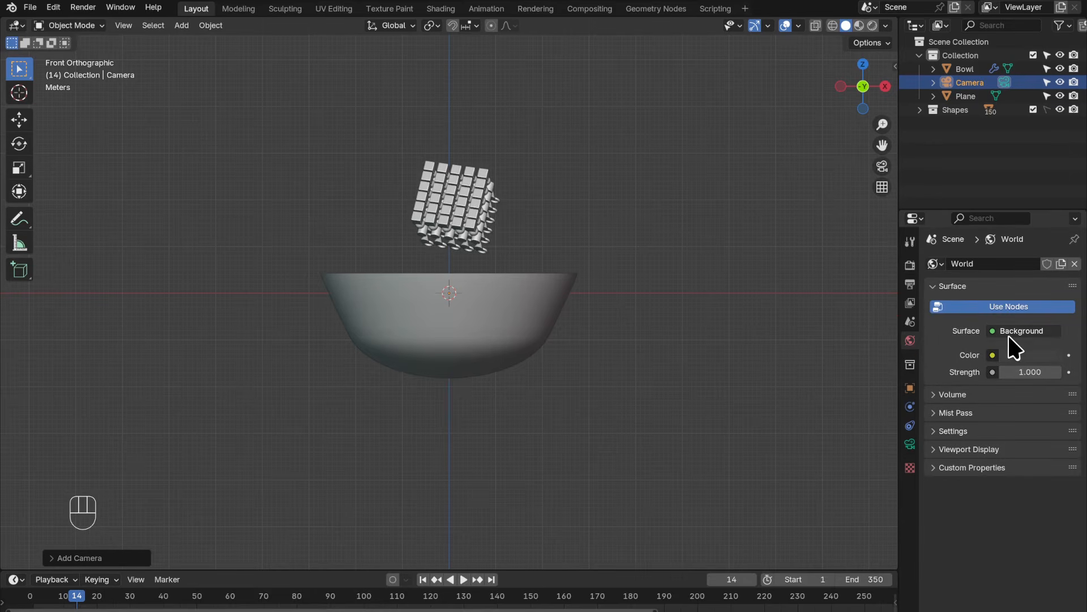
click(1000, 352)
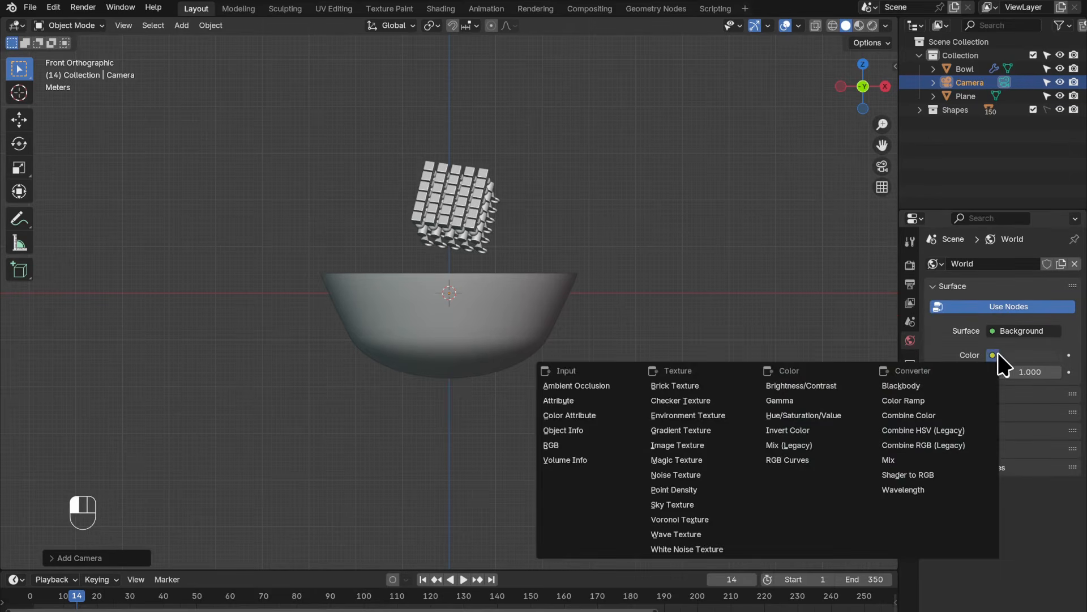
click(686, 415)
click(1059, 374)
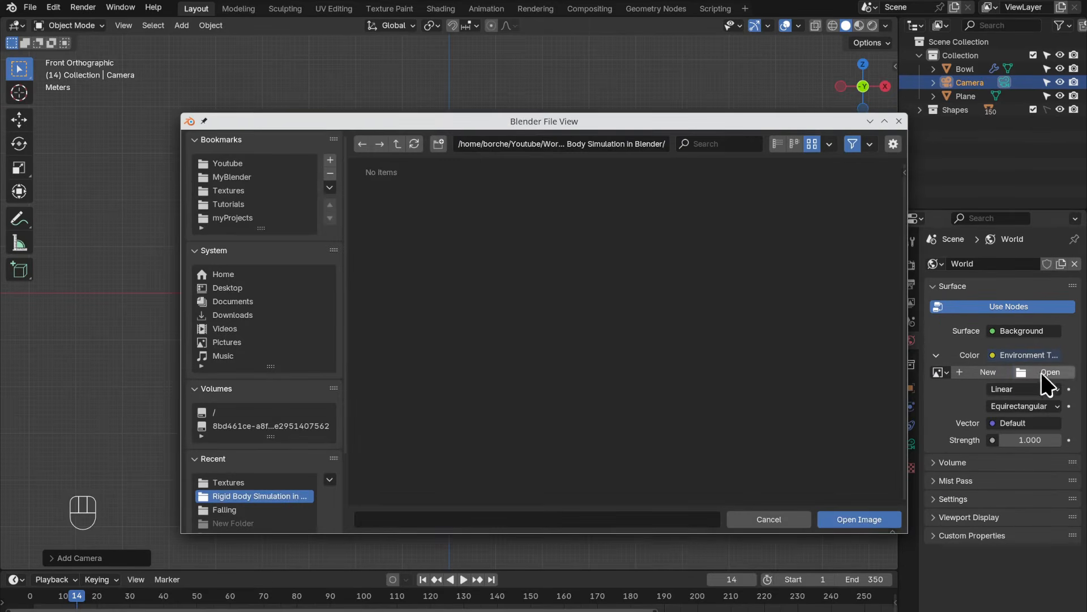
click(235, 192)
click(406, 388)
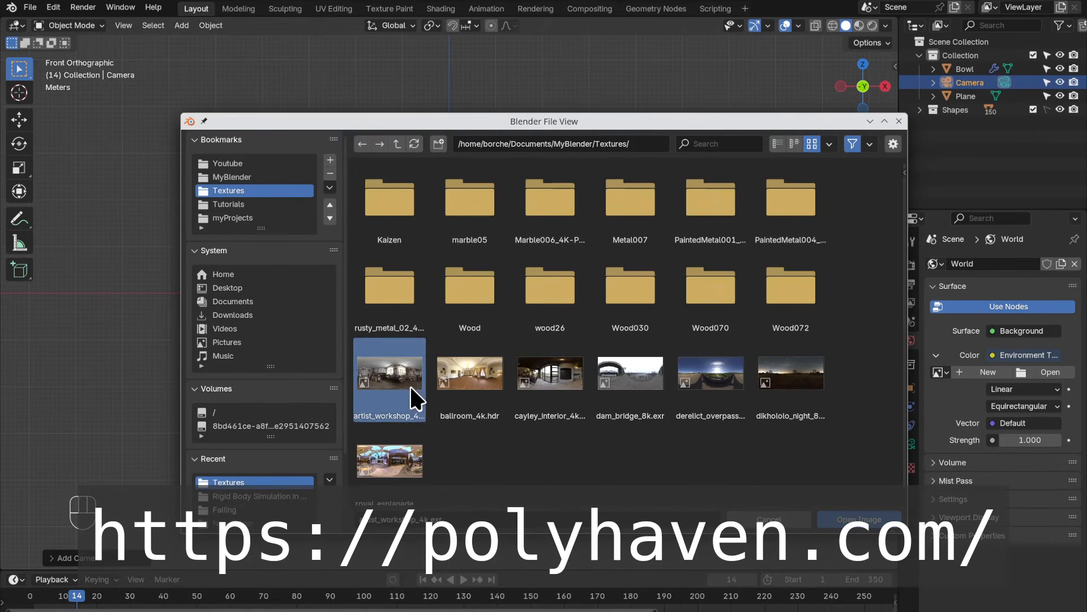
click(887, 521)
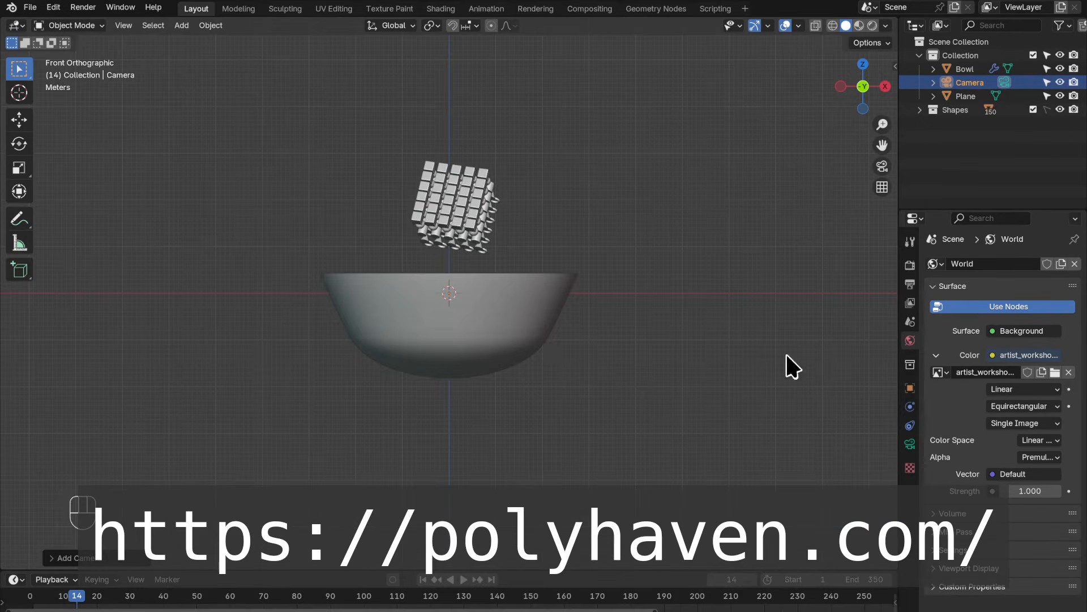
- Split the 3D viewport vertically into two side-by-side views
right_click(899, 241)
click(891, 215)
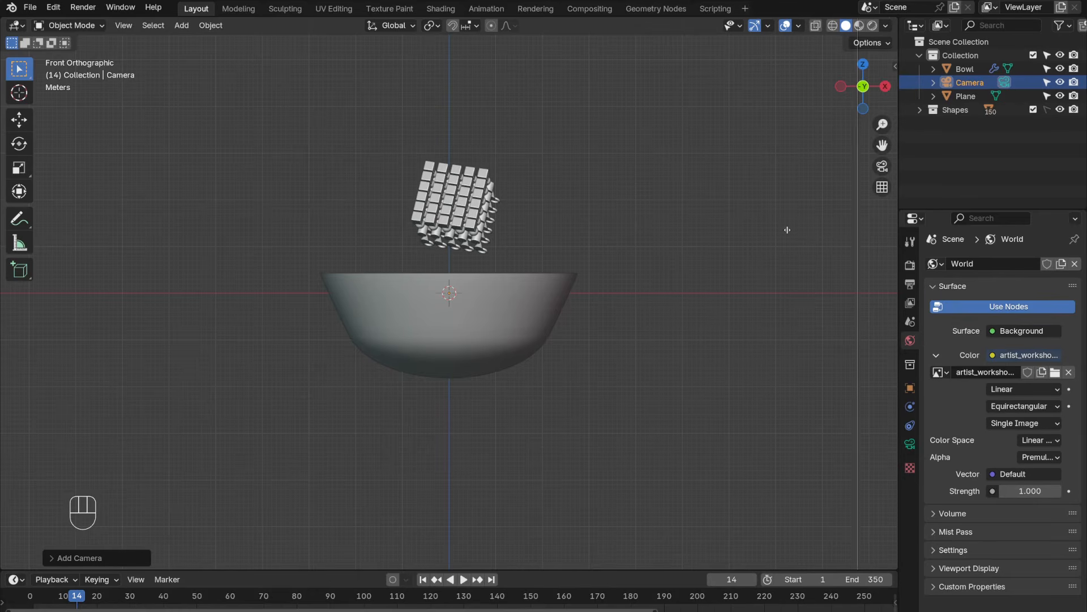
click(458, 248)
- Align the camera to an angled perspective view looking down on the bowl and the shape grid
middle_drag(381, 246, 335, 296)
scroll(334, 296, up, 2)
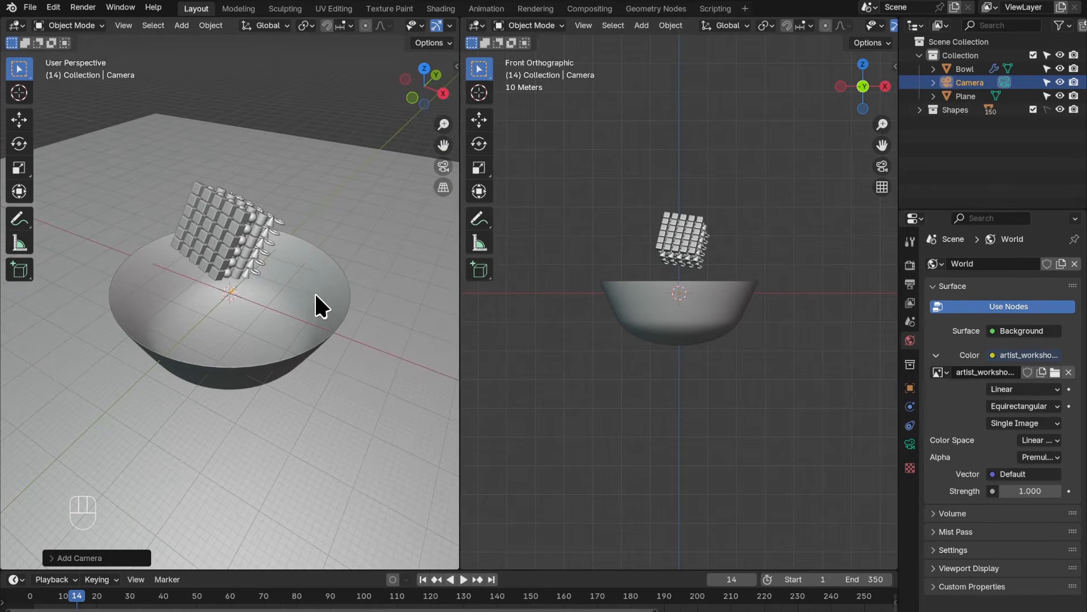
mouse_move(258, 354)
middle_down()
mouse_move(223, 339)
mouse_move(241, 355)
middle_up()
scroll(242, 357, down, 1)
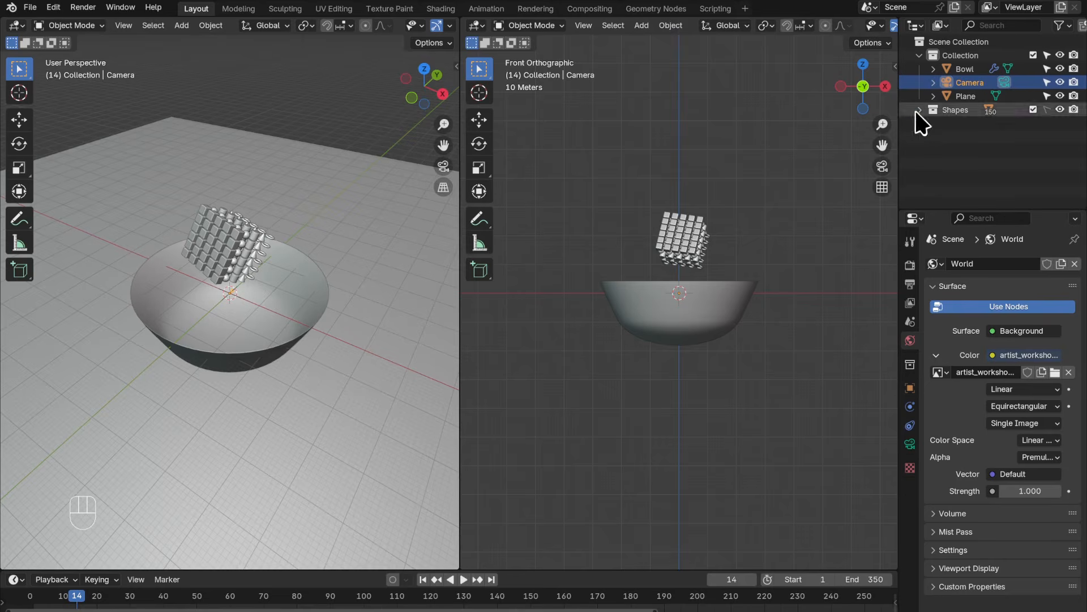
key(ctrl+alt)
key(ctrl+alt+KP_0)
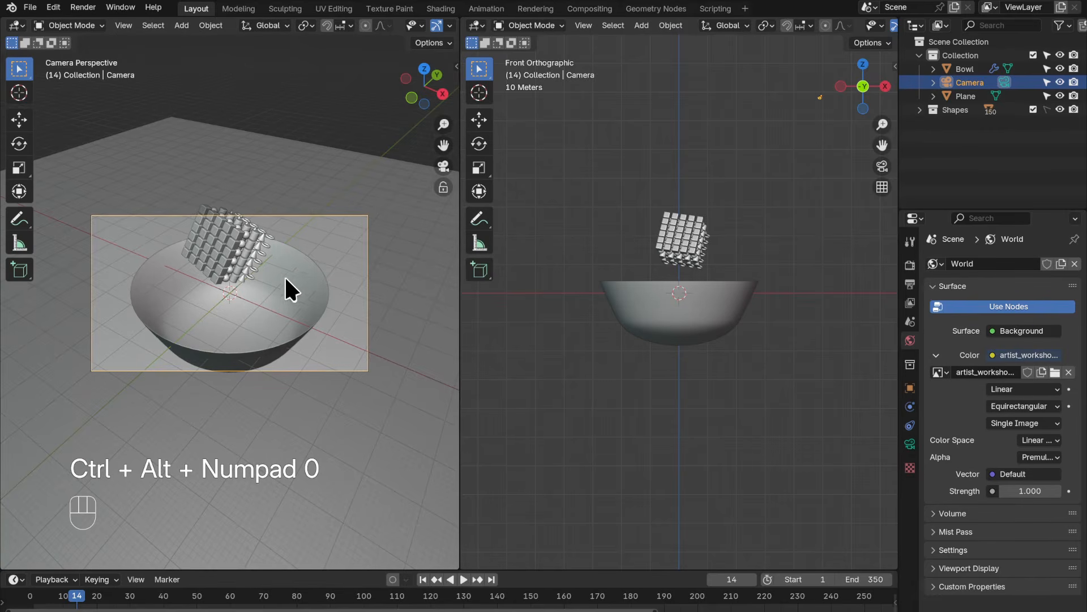
- Move the camera backward along its viewing direction to leave more space around the bowl and shapes
key(g)
middle_drag(265, 234, 258, 408)
click(258, 408)
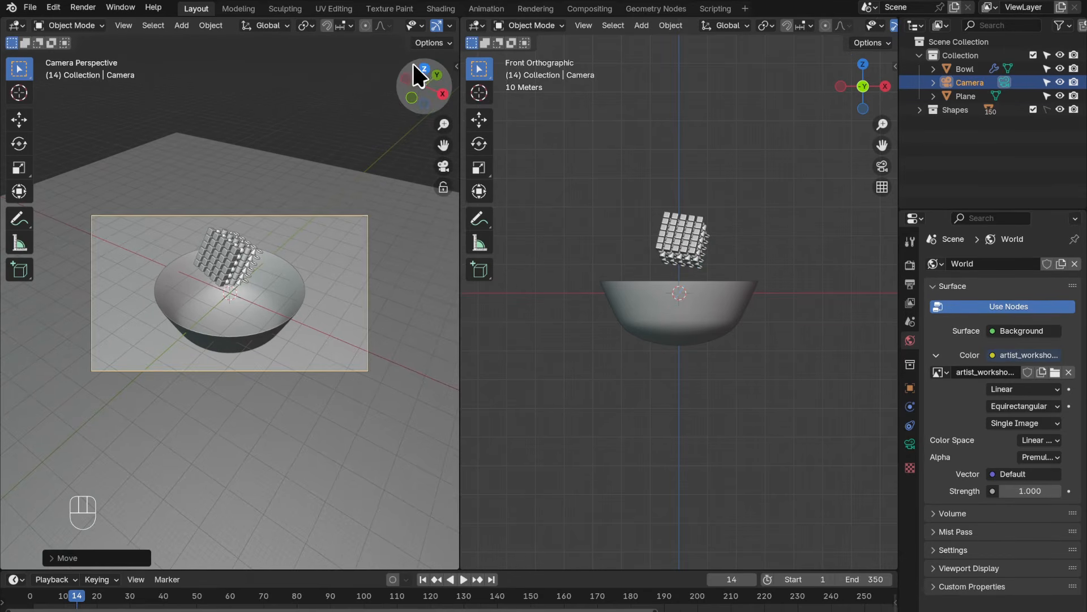
- Switch the viewport showing the camera view to Rendered shading
scroll(418, 72, down, 6)
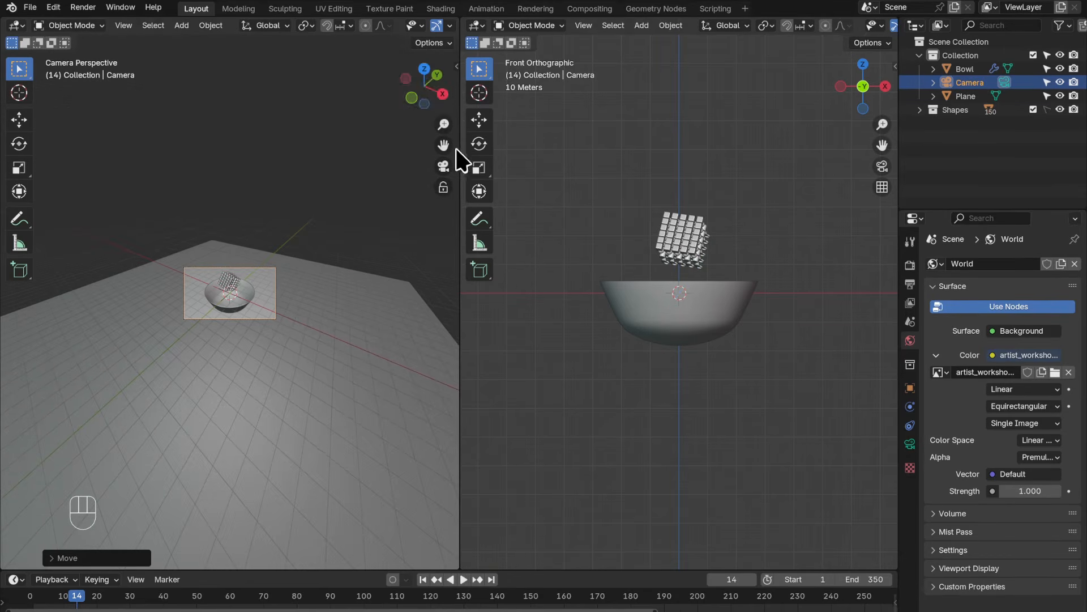
scroll(416, 23, down, 3)
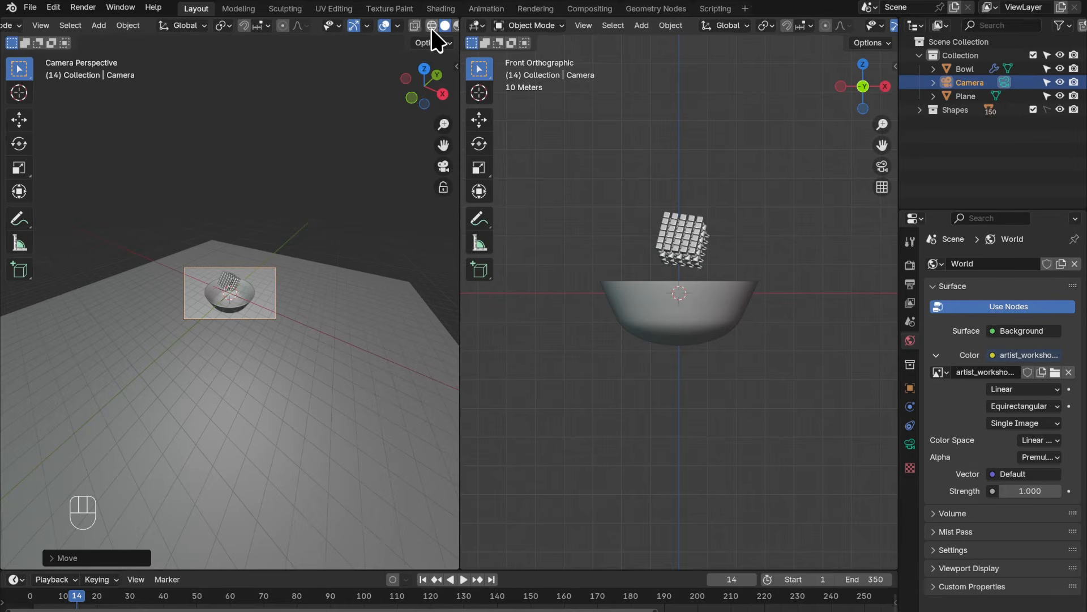
scroll(431, 26, down, 2)
click(435, 26)
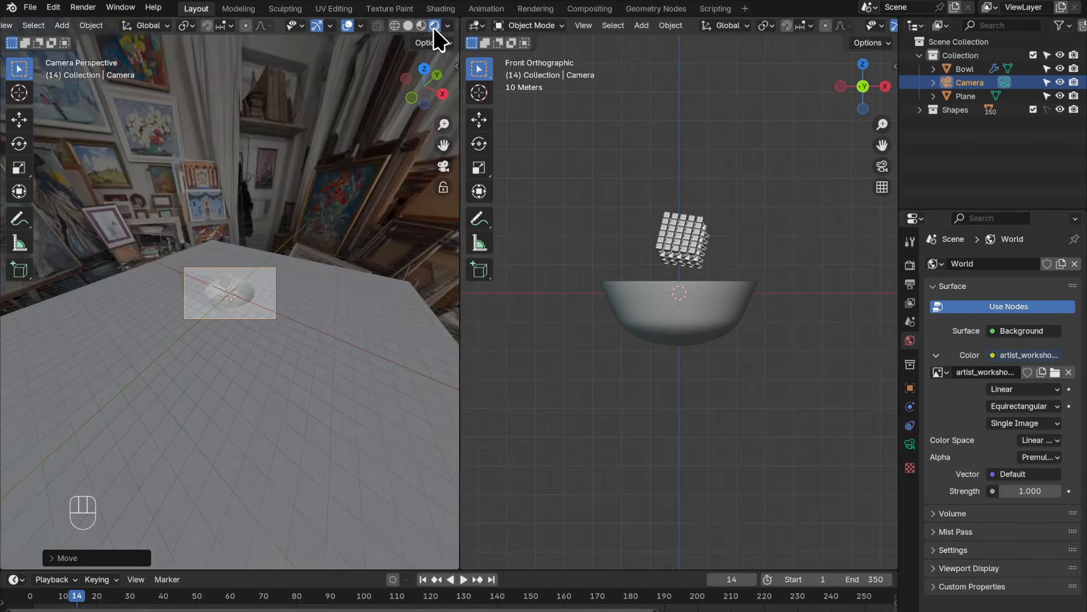
scroll(397, 113, up, 7)
- Set the render engine to Cycles and the render device to GPU Compute
click(910, 264)
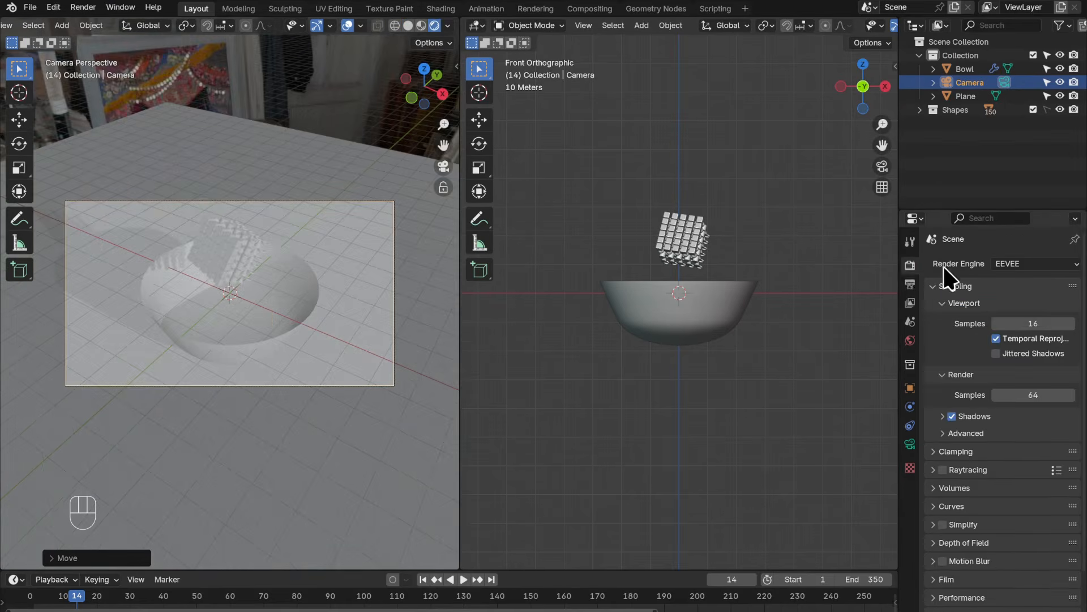
click(1034, 266)
click(1045, 266)
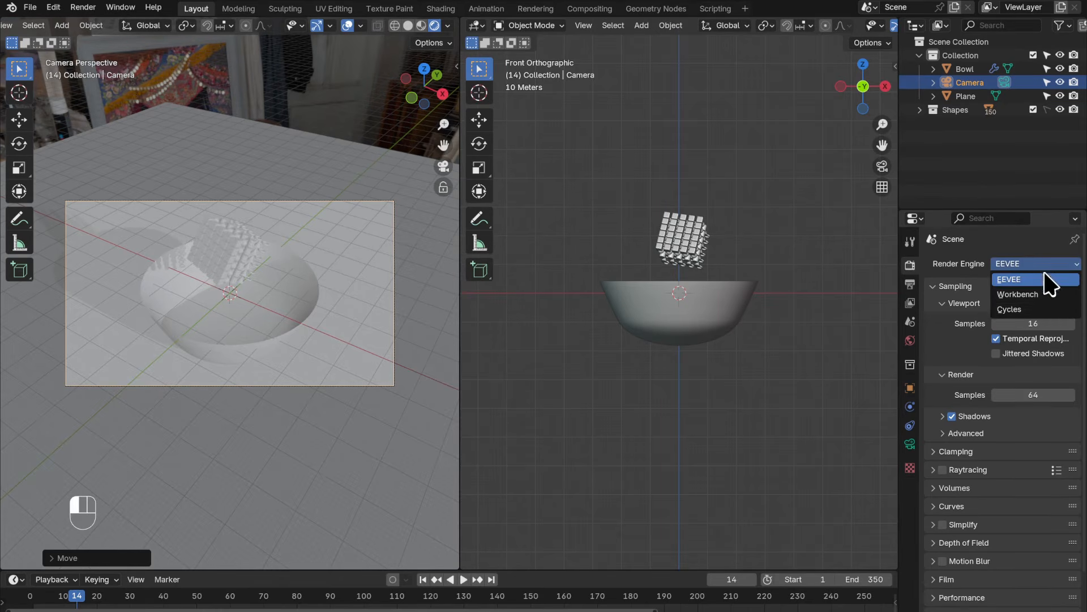
click(1053, 309)
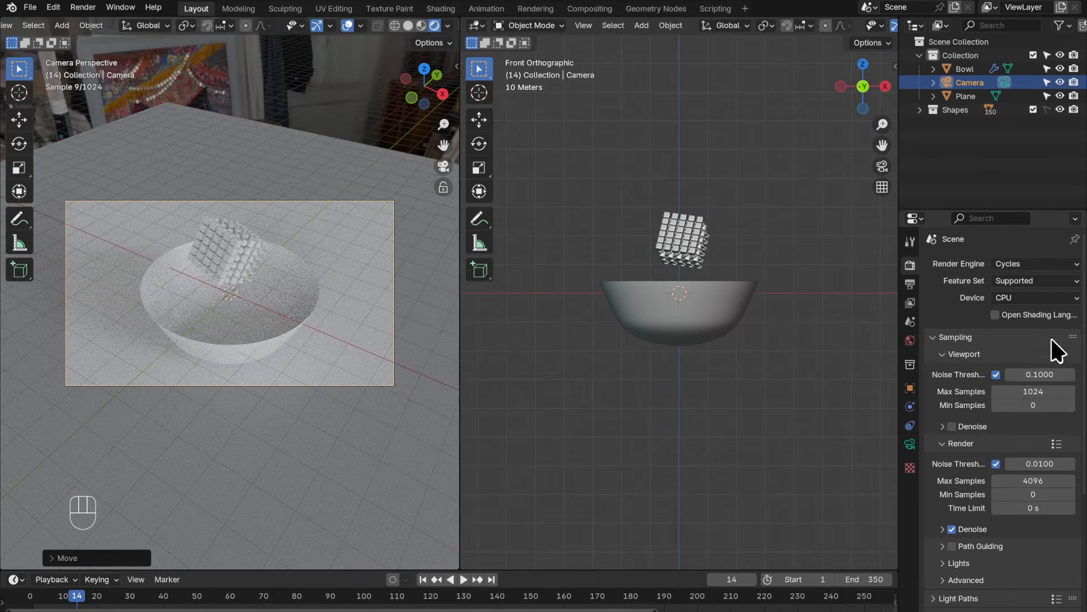
click(1052, 298)
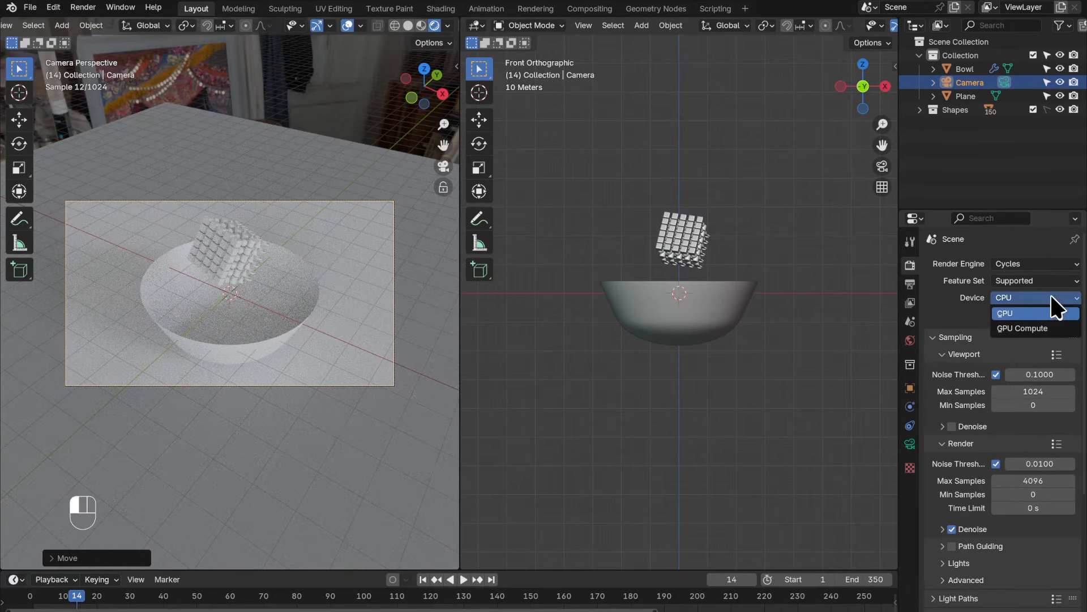
click(1047, 328)
- Set the maximum samples to 50 for the viewport and 200 for the render
double_click(1049, 373)
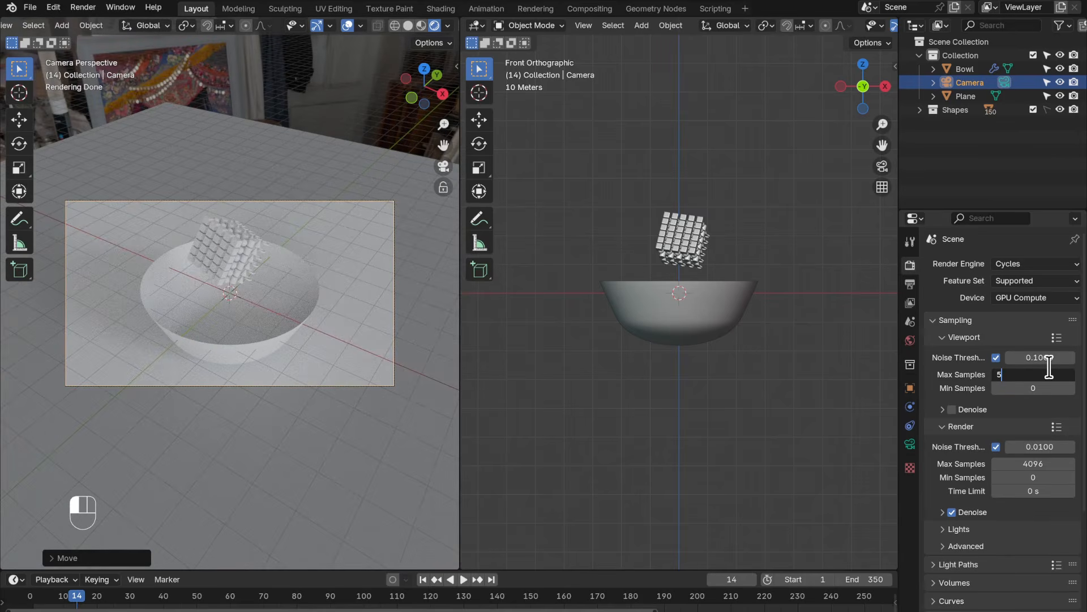
text(50)
key(Tab)
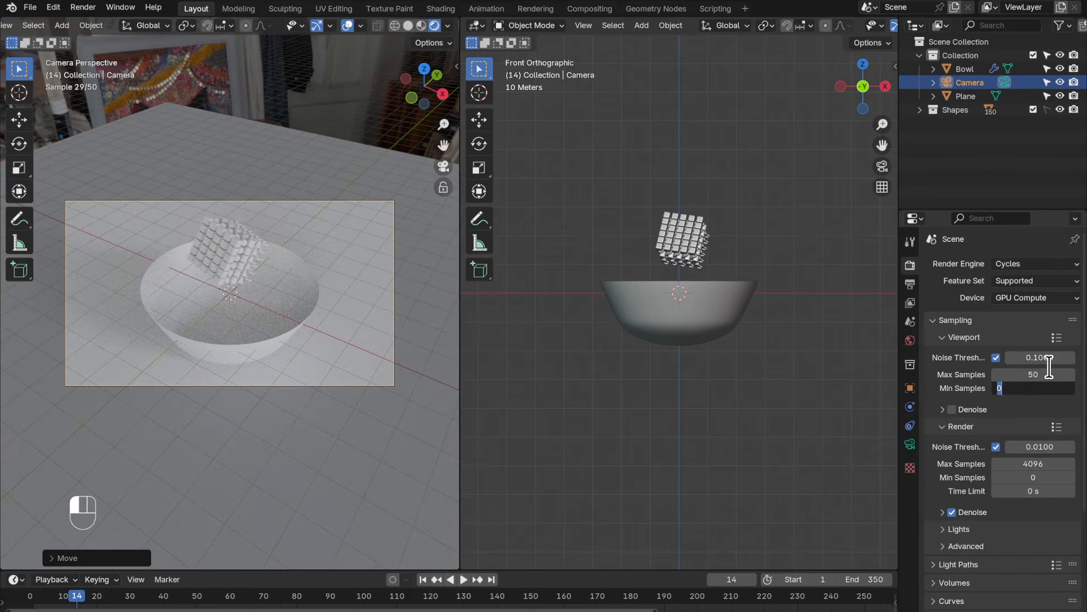
key(Return)
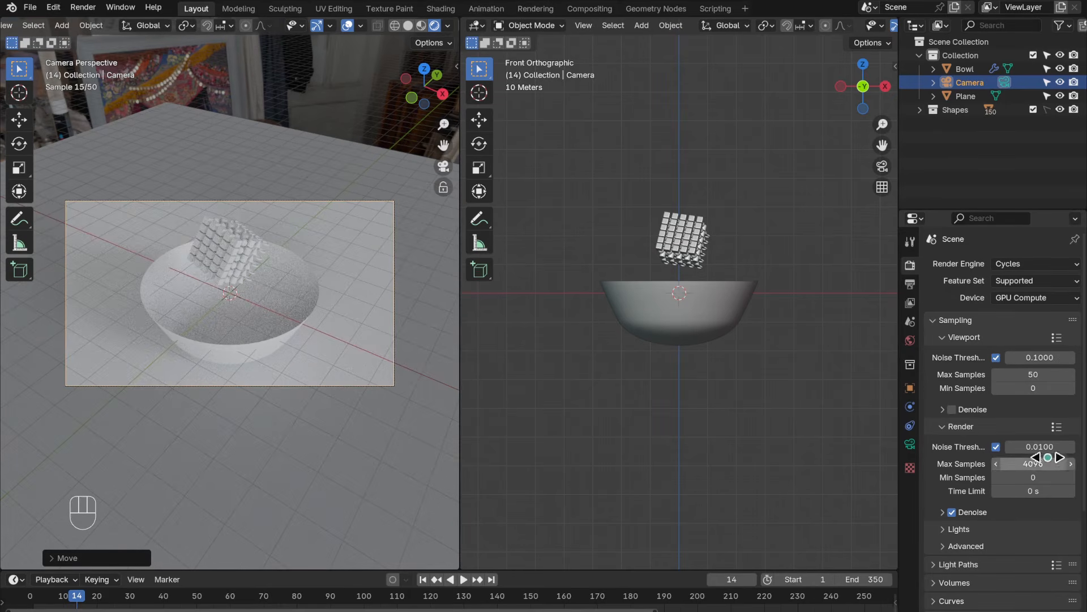
click(1046, 465)
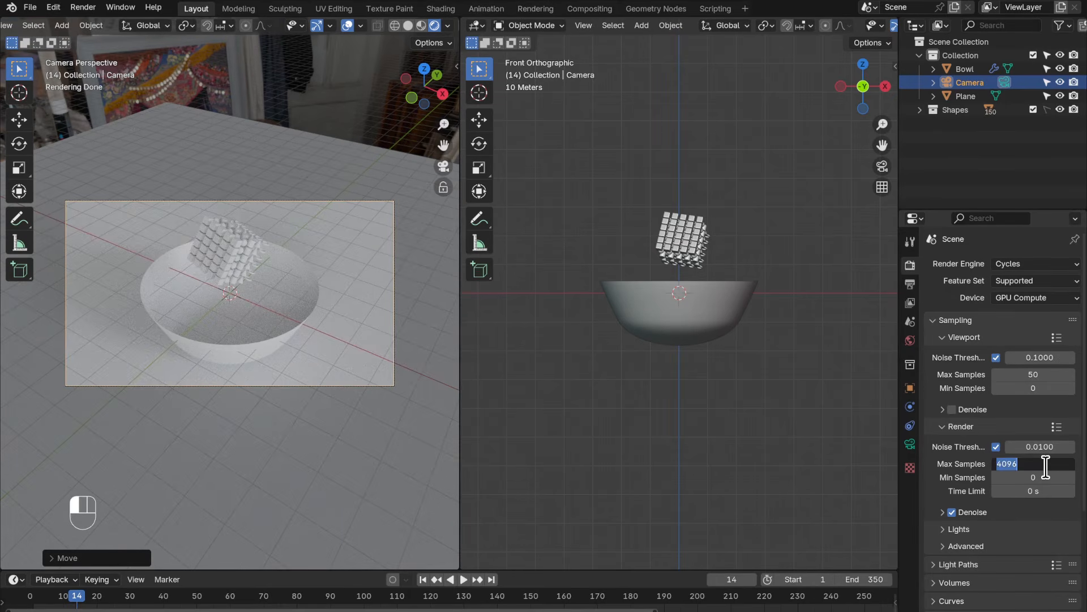
text(200)
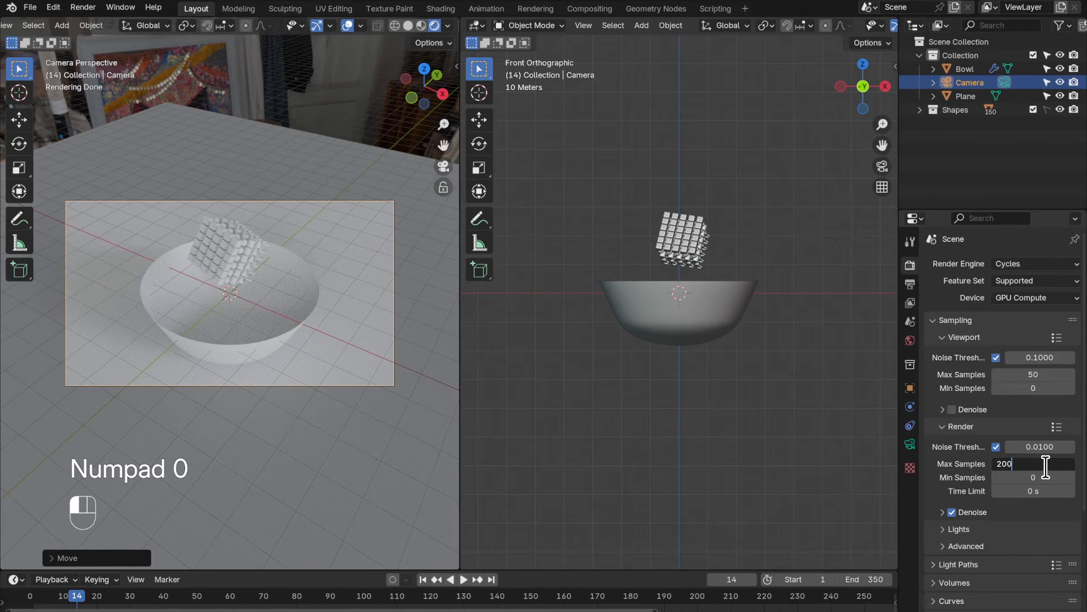
key(Return)
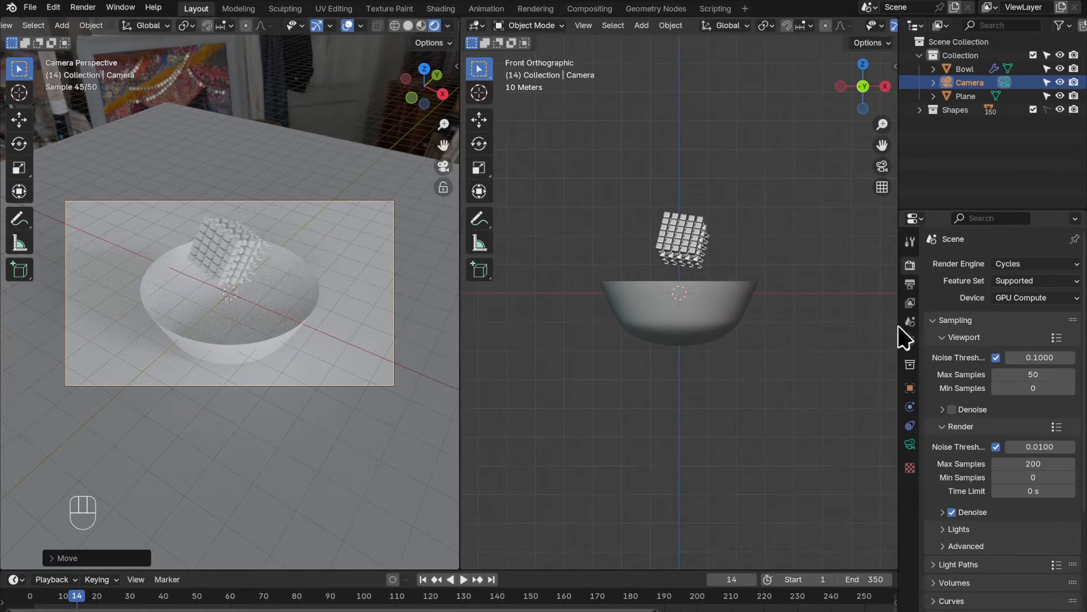
- Give the ground plane a new material with Metallic 1.000, Roughness 0.845 and a pale blue base color of hue 0.667, saturation 0.232
click(352, 310)
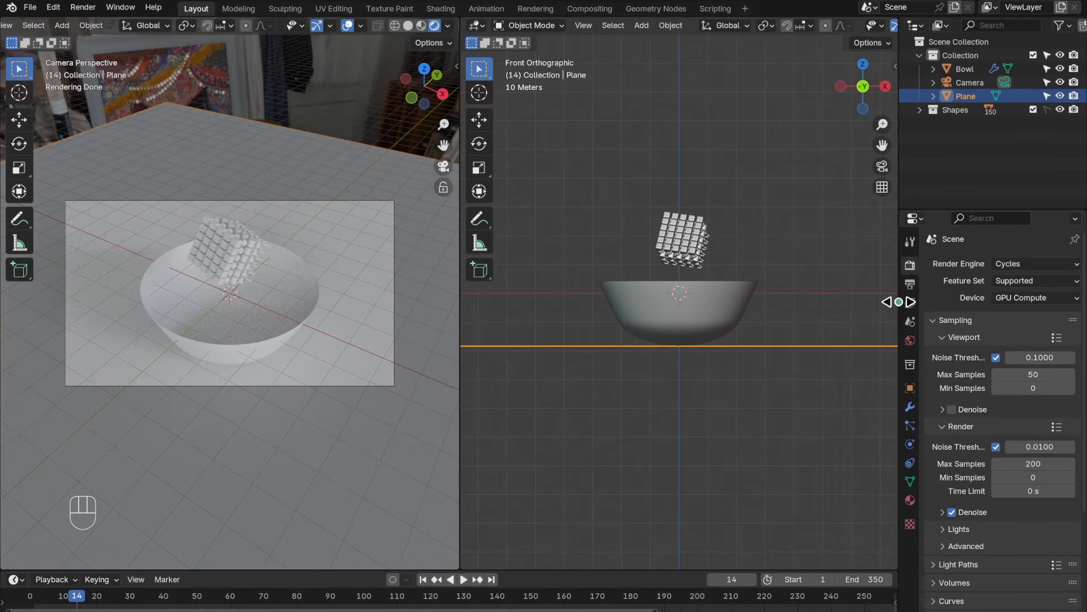
click(910, 500)
click(977, 322)
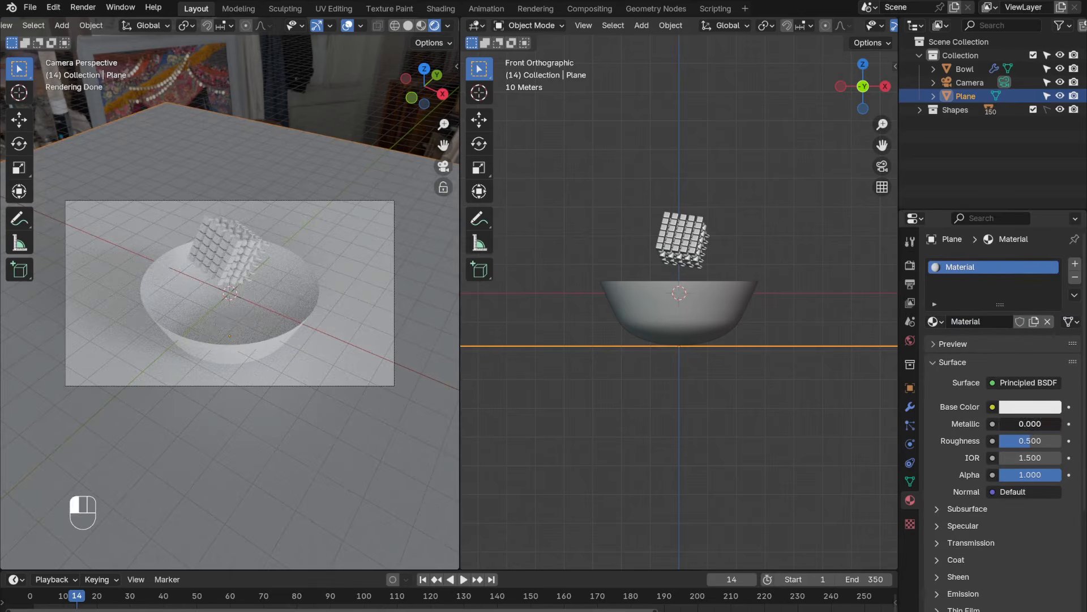
drag(1019, 424, 1061, 430)
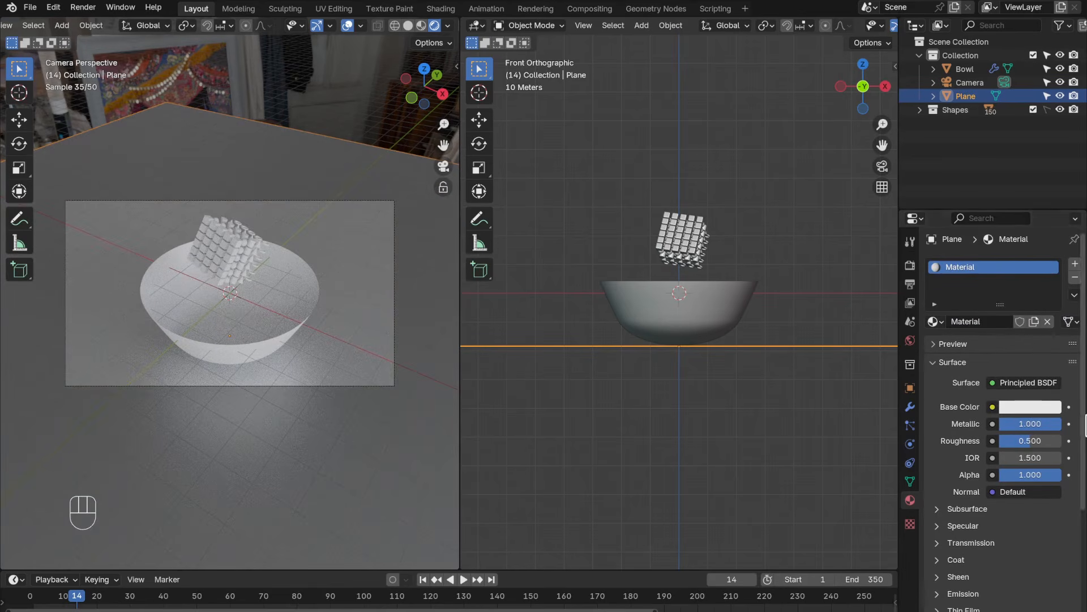
drag(1030, 442, 1052, 441)
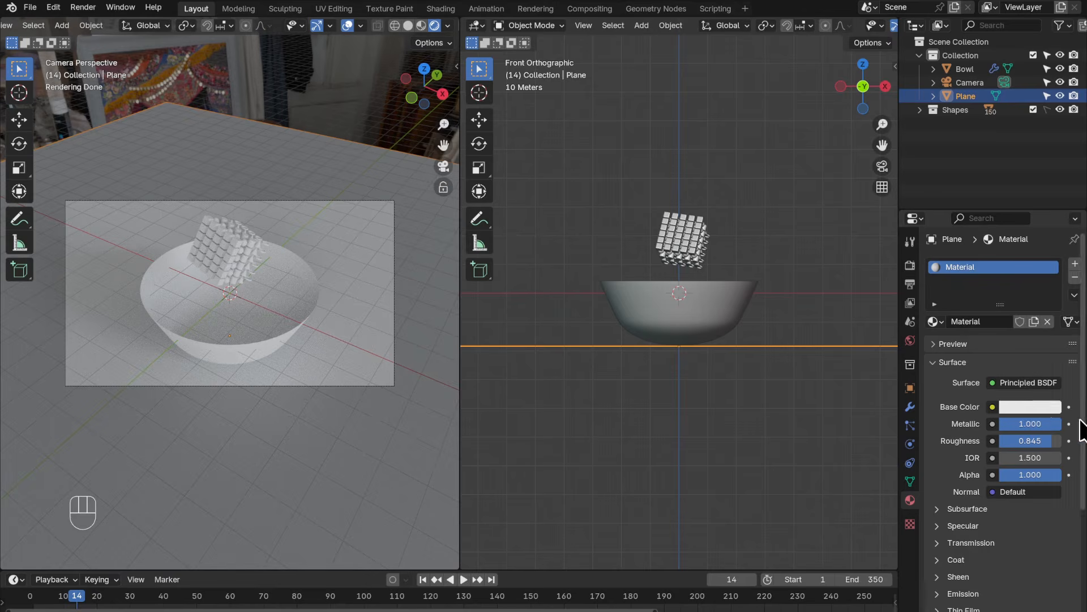
click(1046, 404)
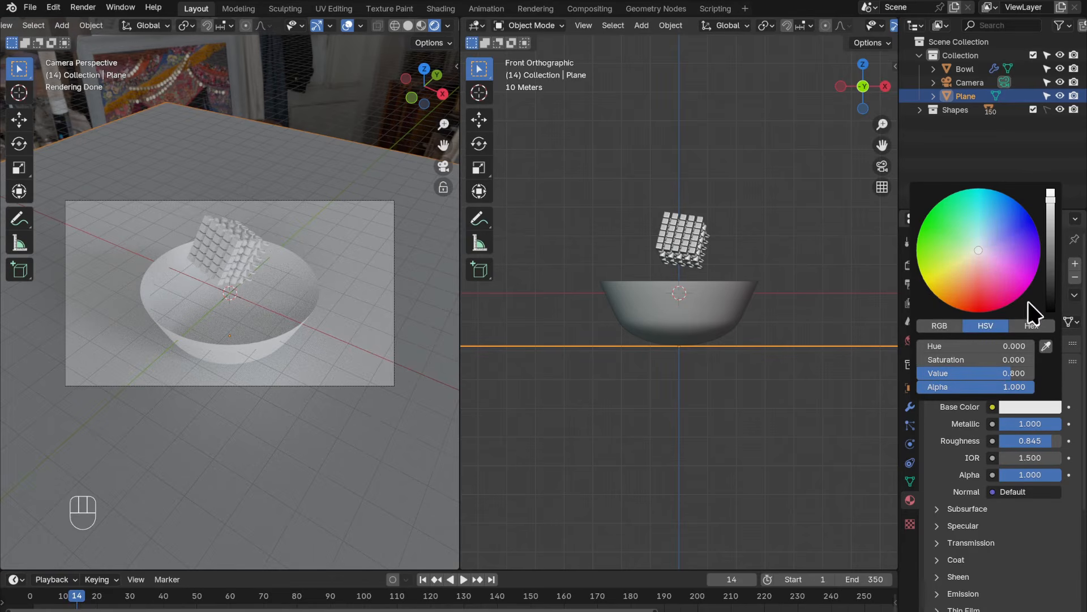
click(983, 243)
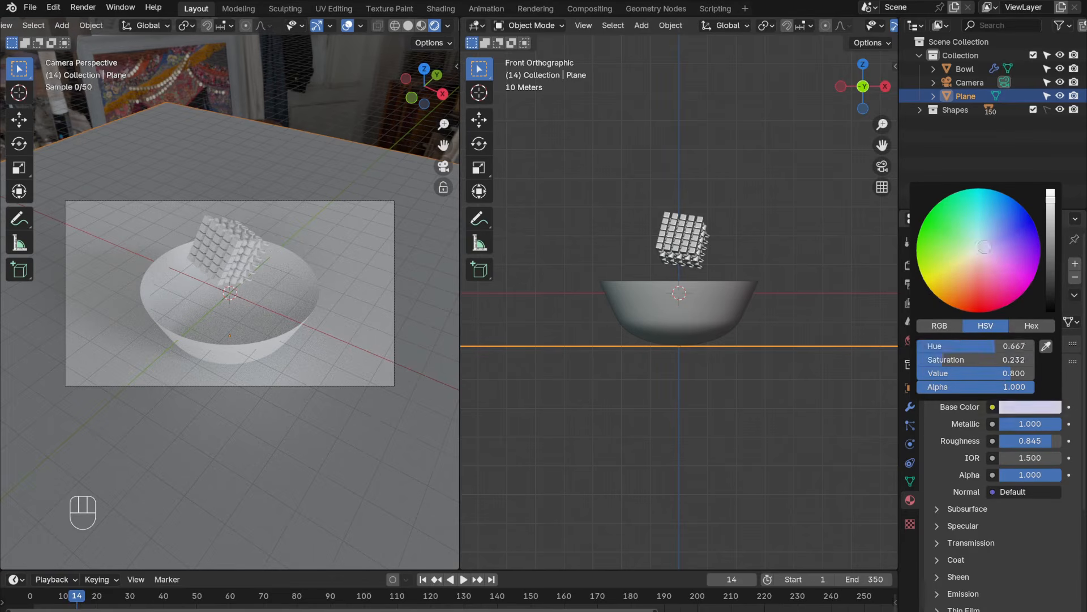
- Add a new material to the bowl and set its Roughness to 0.150
click(986, 82)
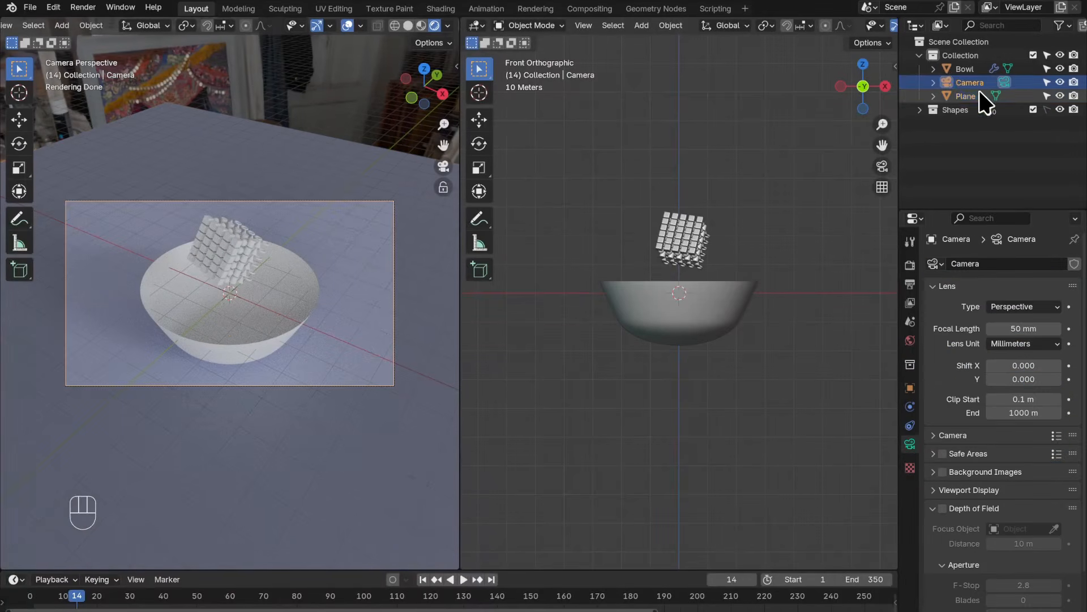
click(963, 69)
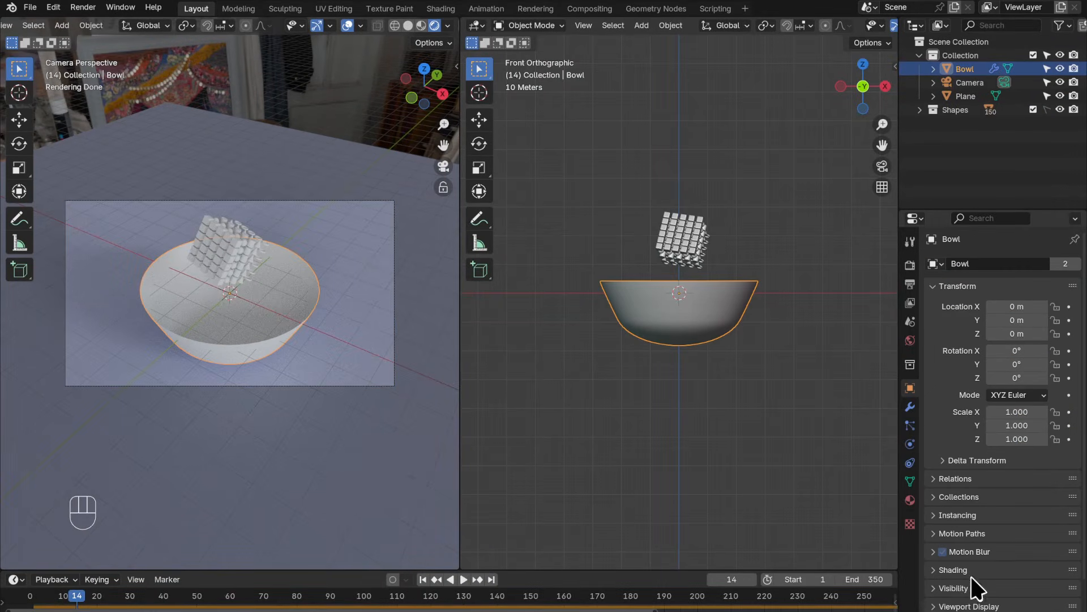
click(912, 501)
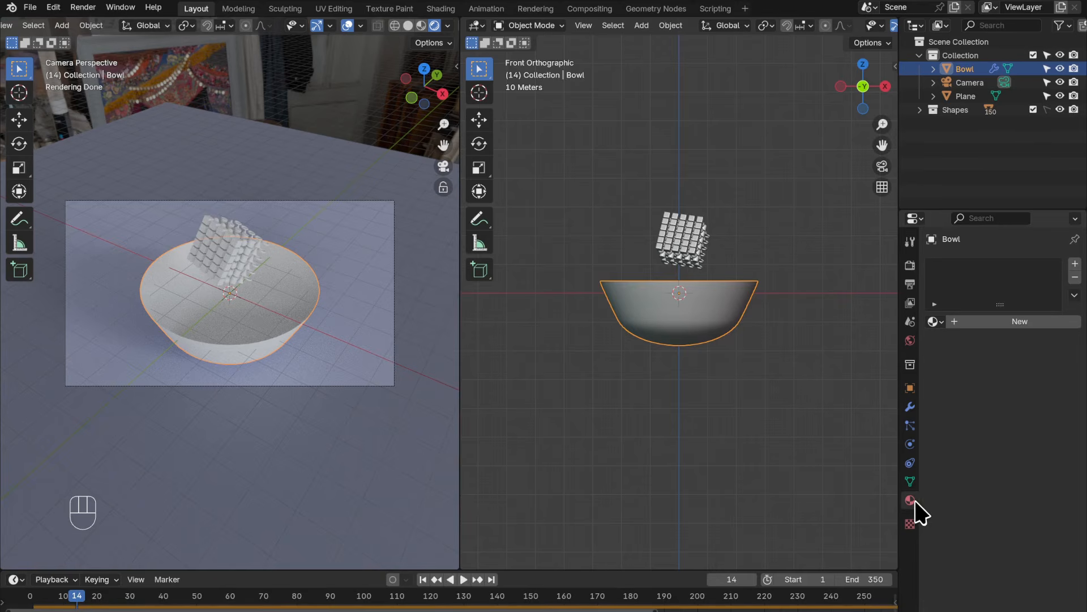
click(1004, 325)
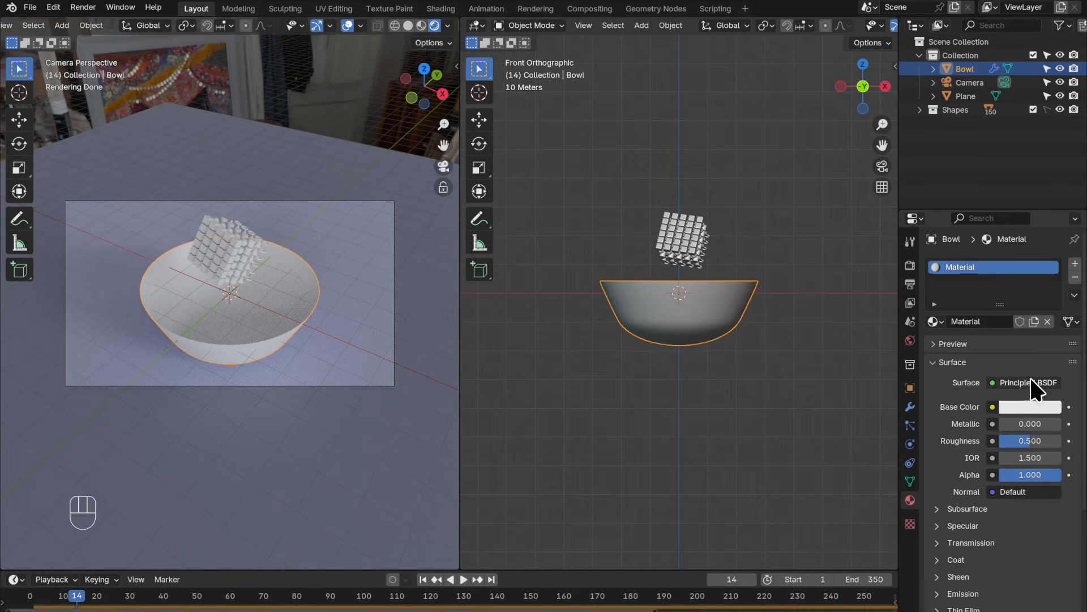
click(1042, 442)
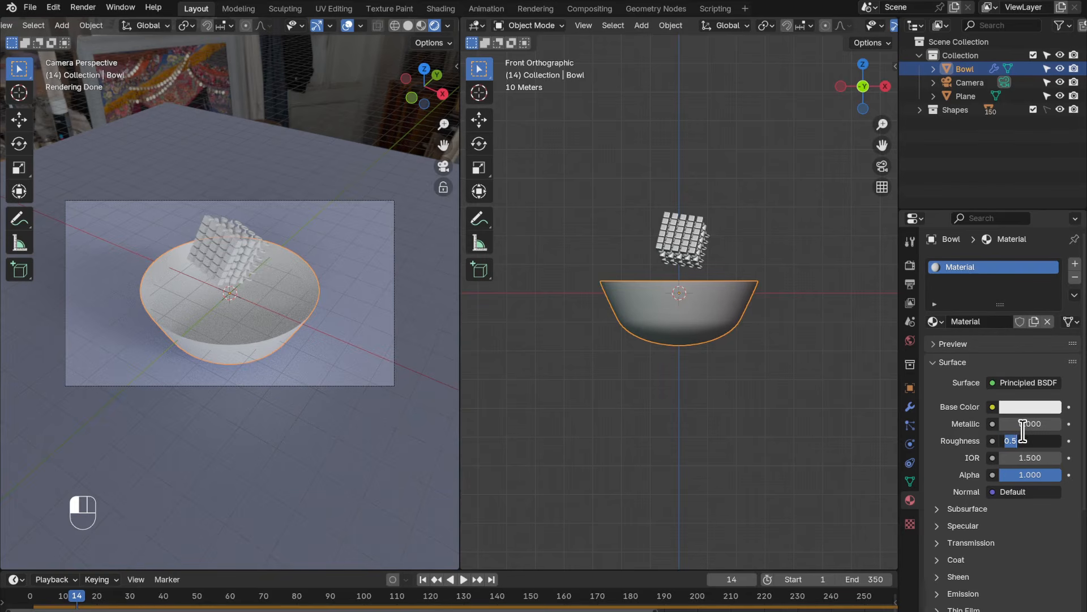
key(Return)
- Set the Transmission weight of the bowl's material to 1.000 for a glass look
scroll(1028, 495, down, 3)
click(975, 465)
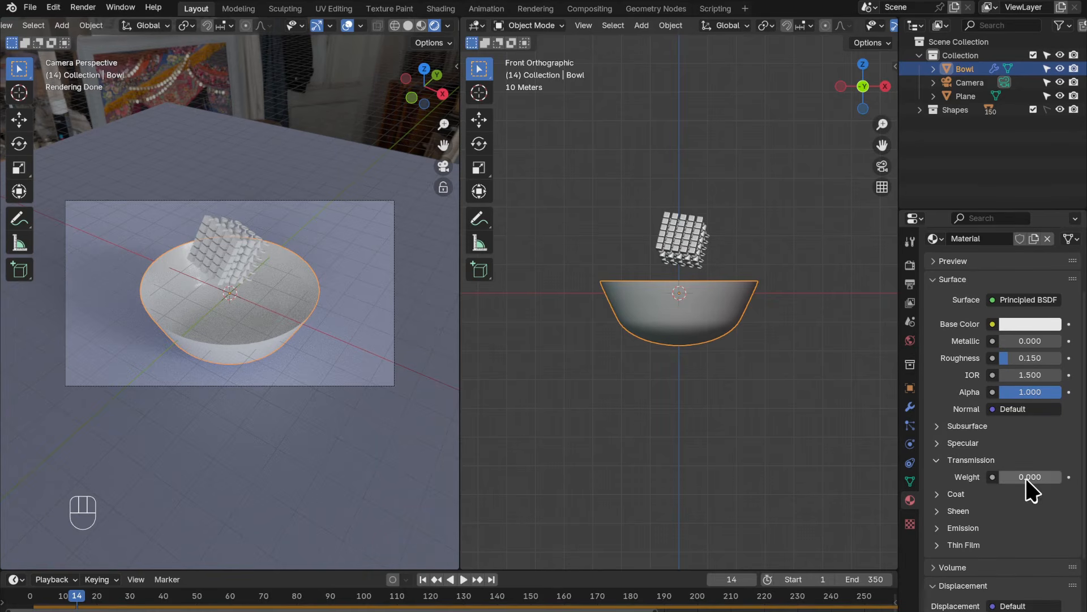
drag(1022, 480, 1052, 481)
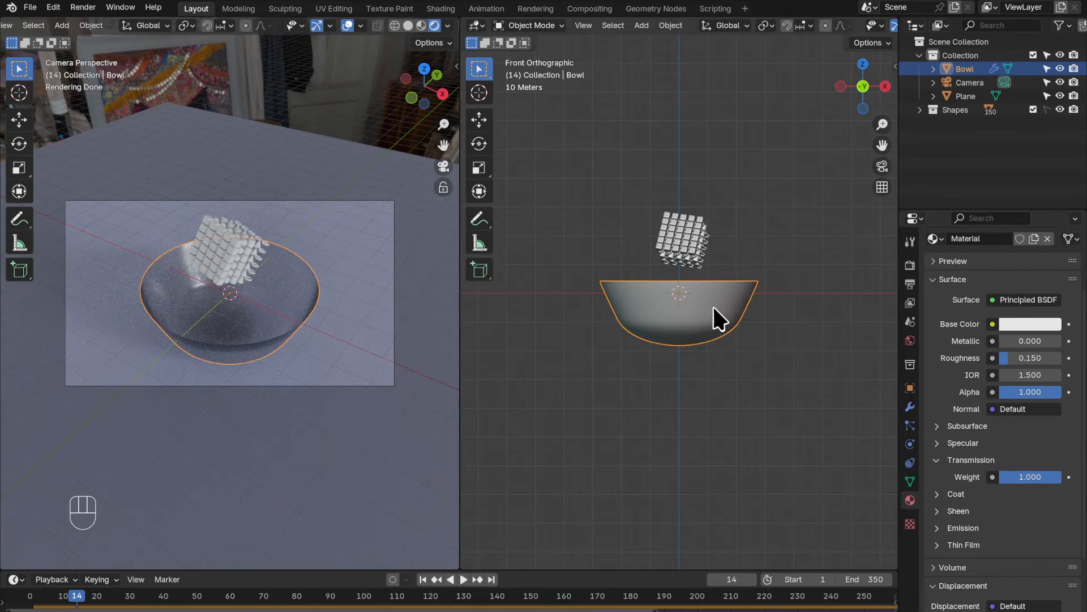
- Deselect everything, make only the Shapes collection selectable instead of the main Collection, and set Shapes as the active collection
click(349, 256)
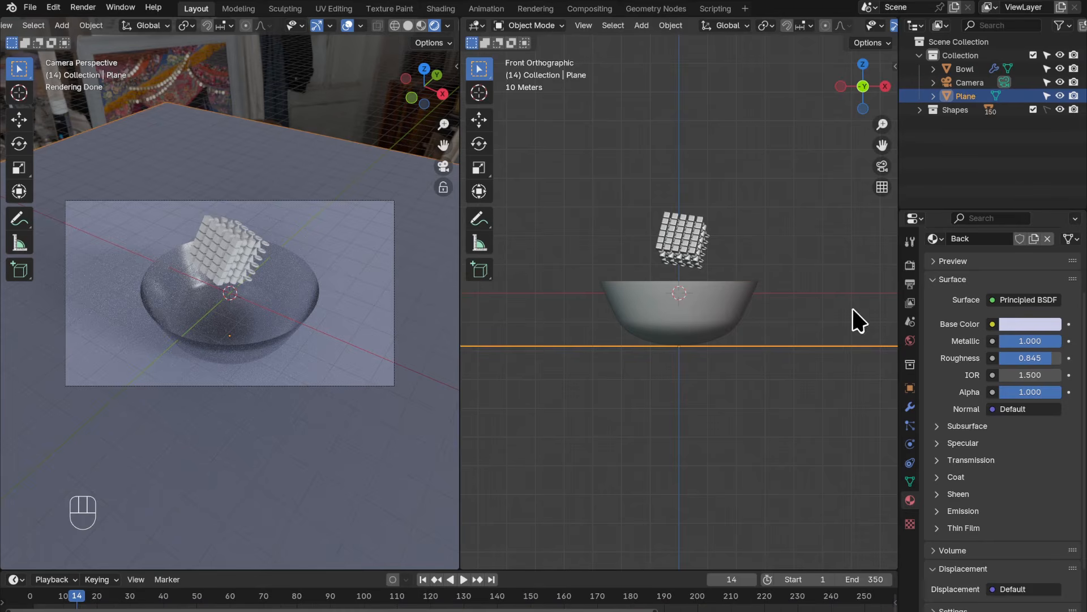
click(1014, 163)
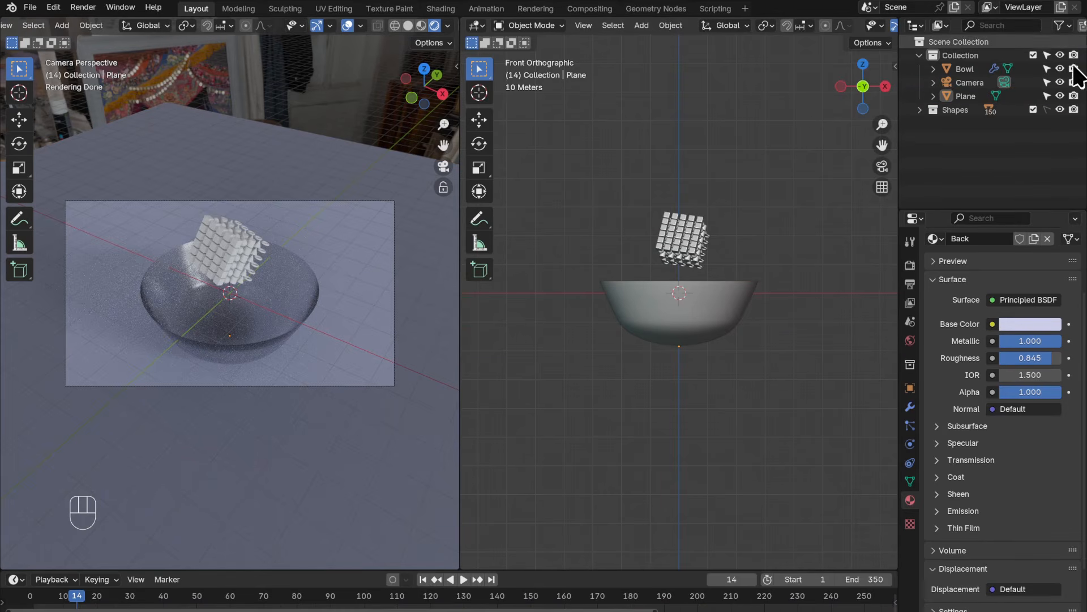
click(1046, 110)
click(1046, 55)
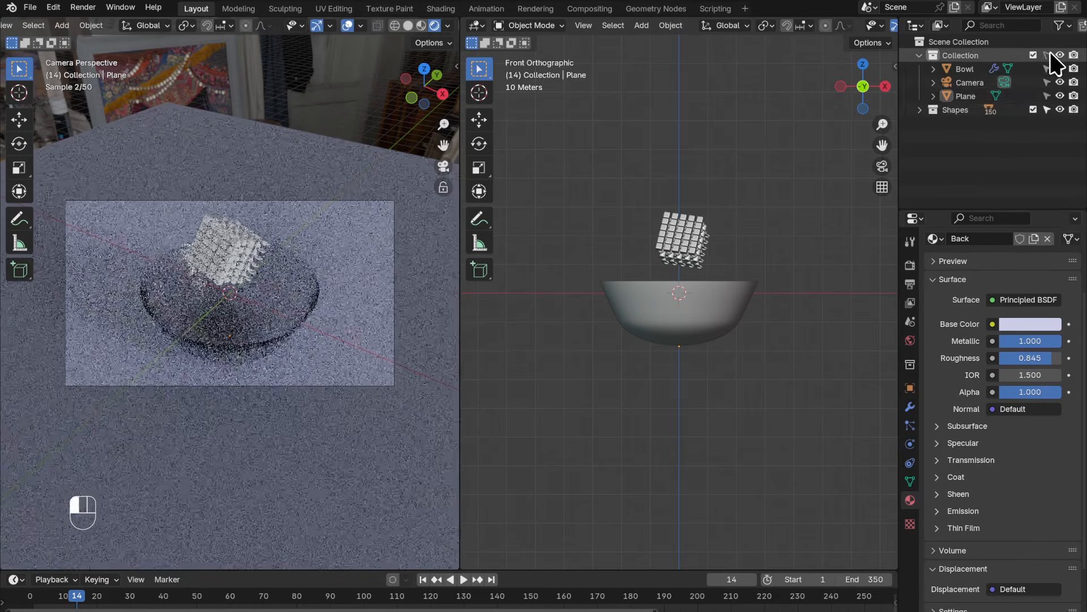
click(959, 109)
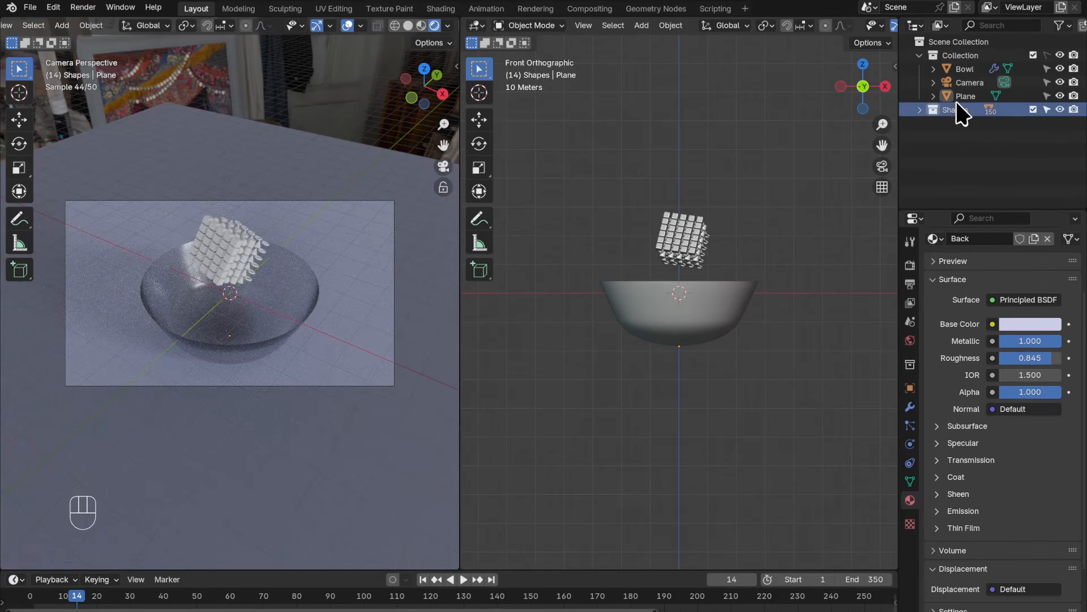
- Select the first Torus in the Shapes collection and switch to the Shading workspace
click(920, 110)
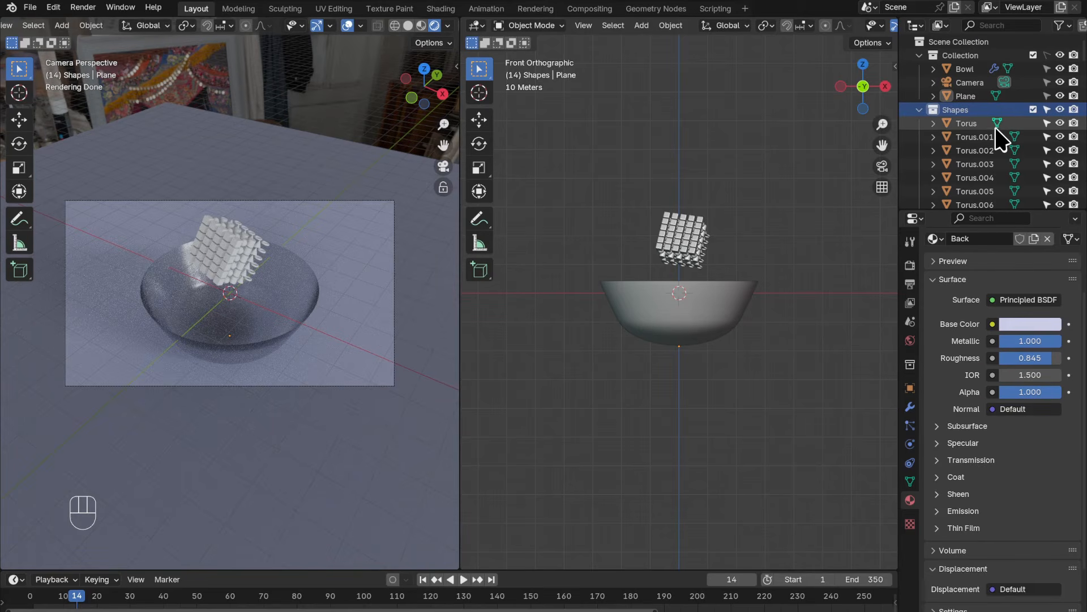
click(965, 123)
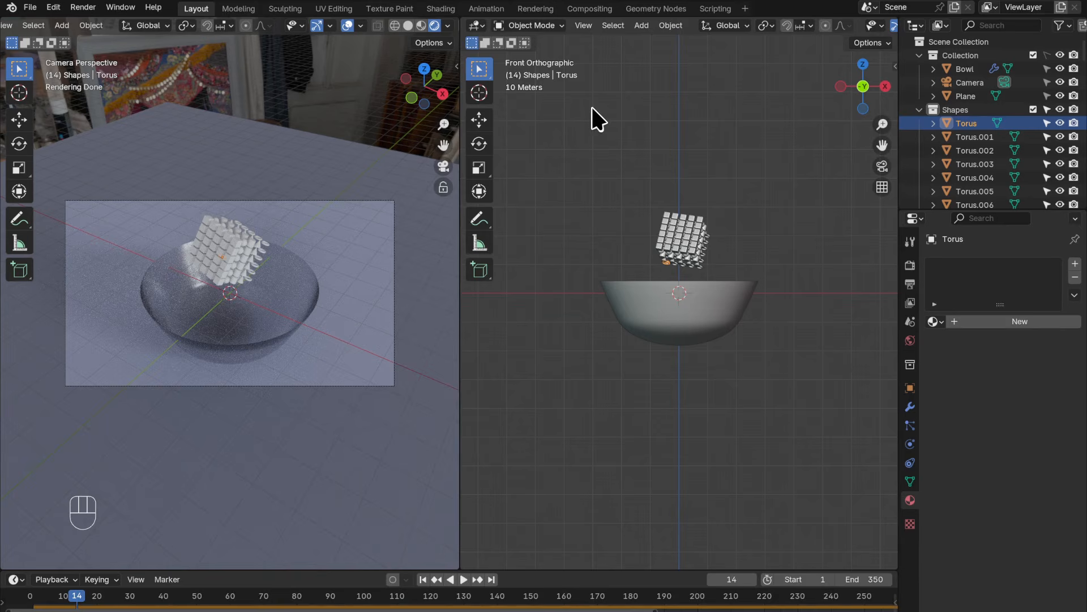
click(440, 9)
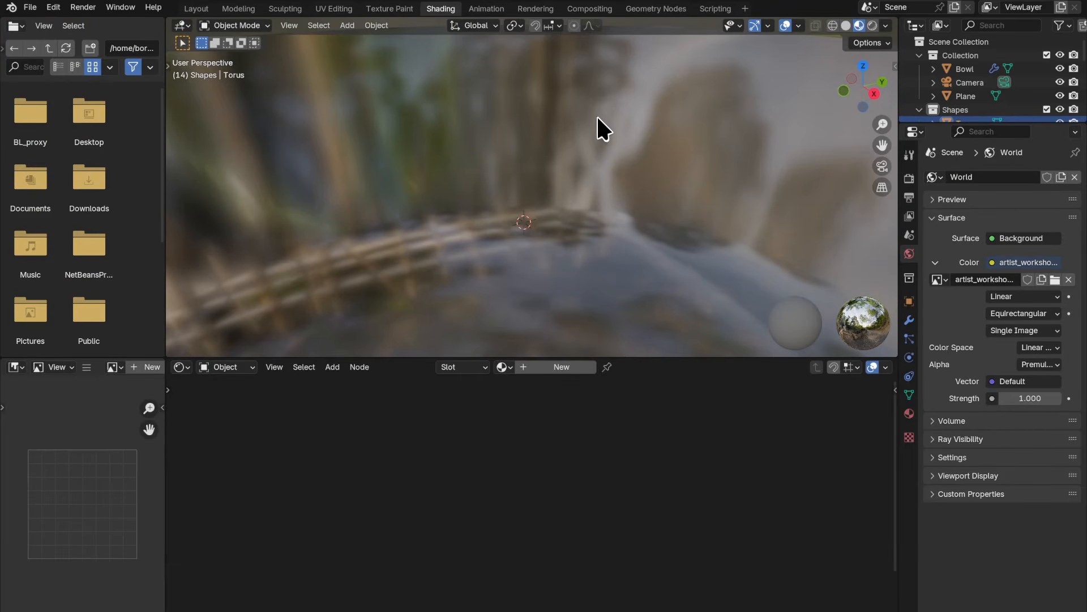
- Join the file browser area into the 3D viewport and the image editor area into the shader editor
right_click(164, 296)
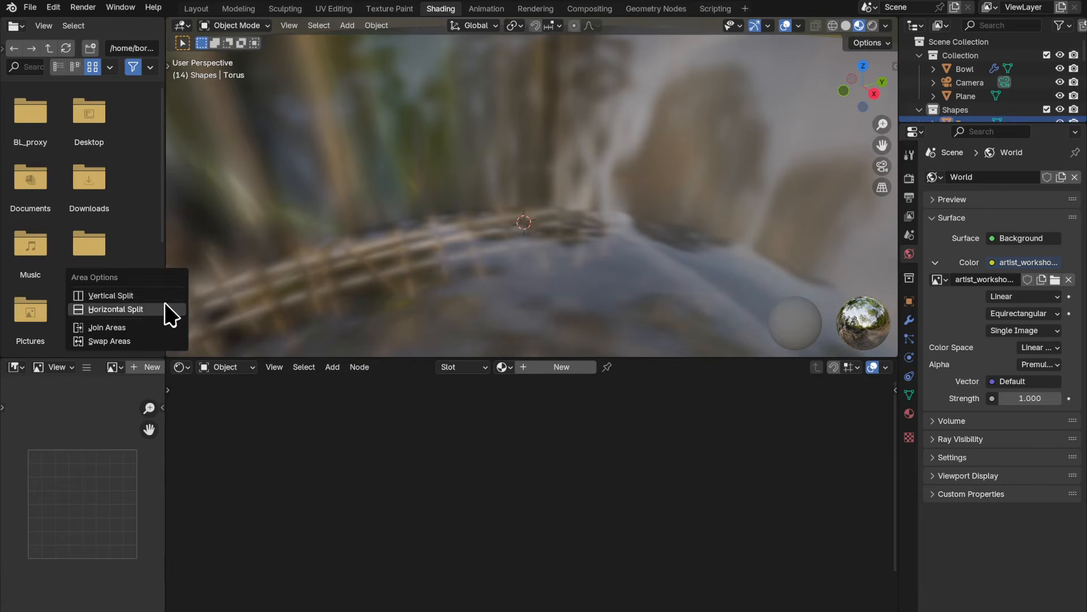
click(154, 327)
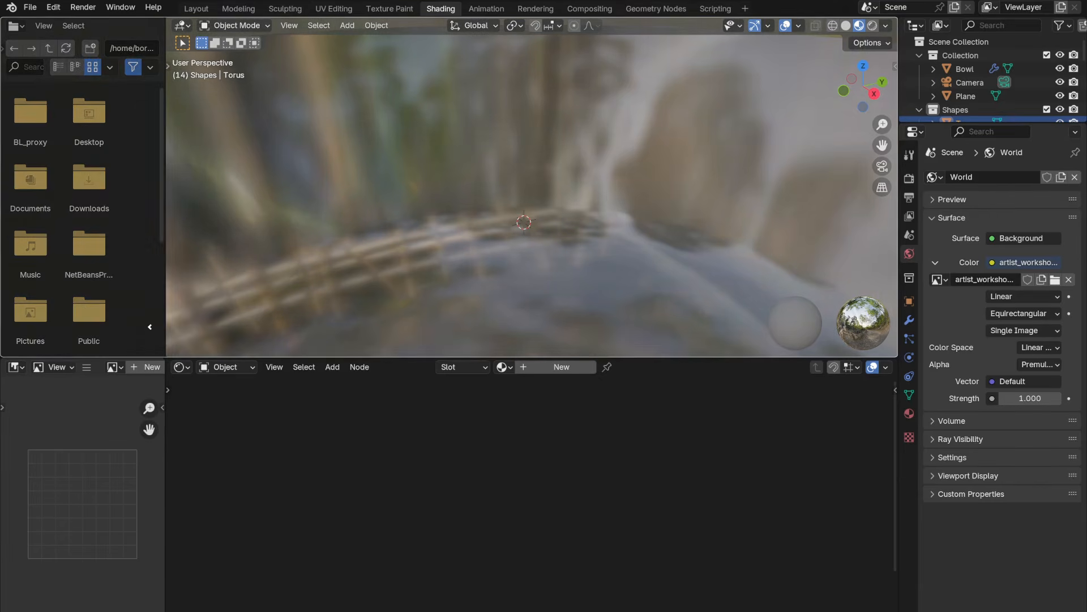
click(150, 326)
right_click(166, 395)
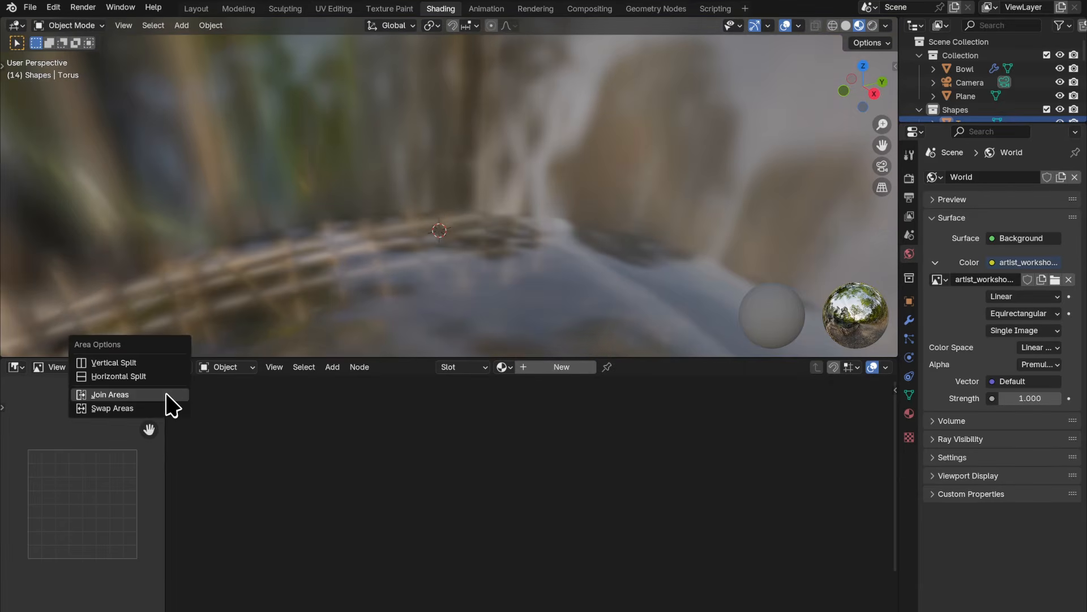
click(166, 395)
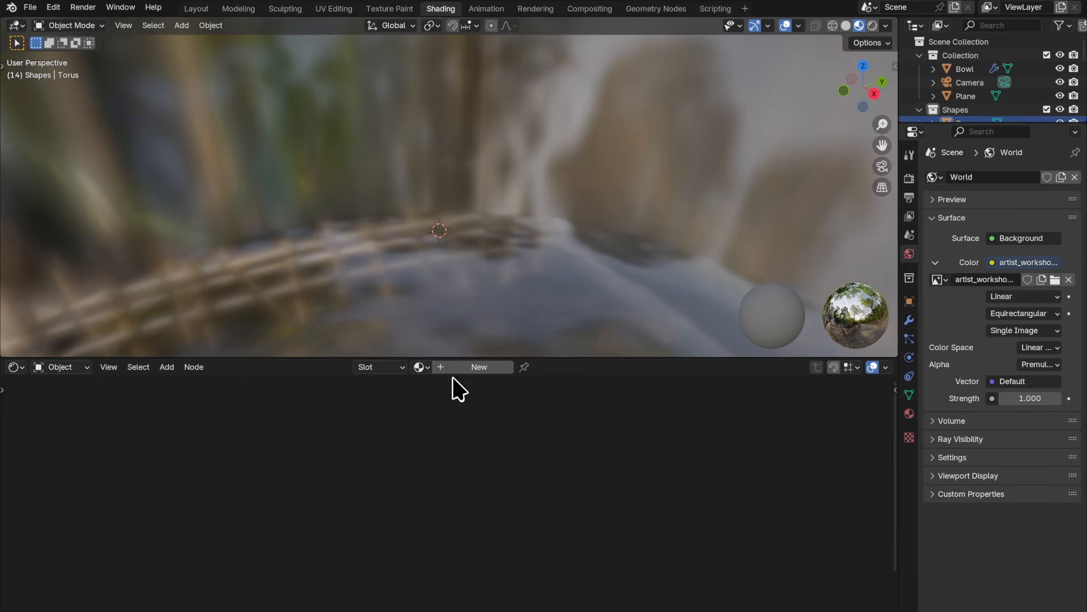
- Create a new material on the selected Torus and name it Shape
middle_drag(630, 157, 6, 154)
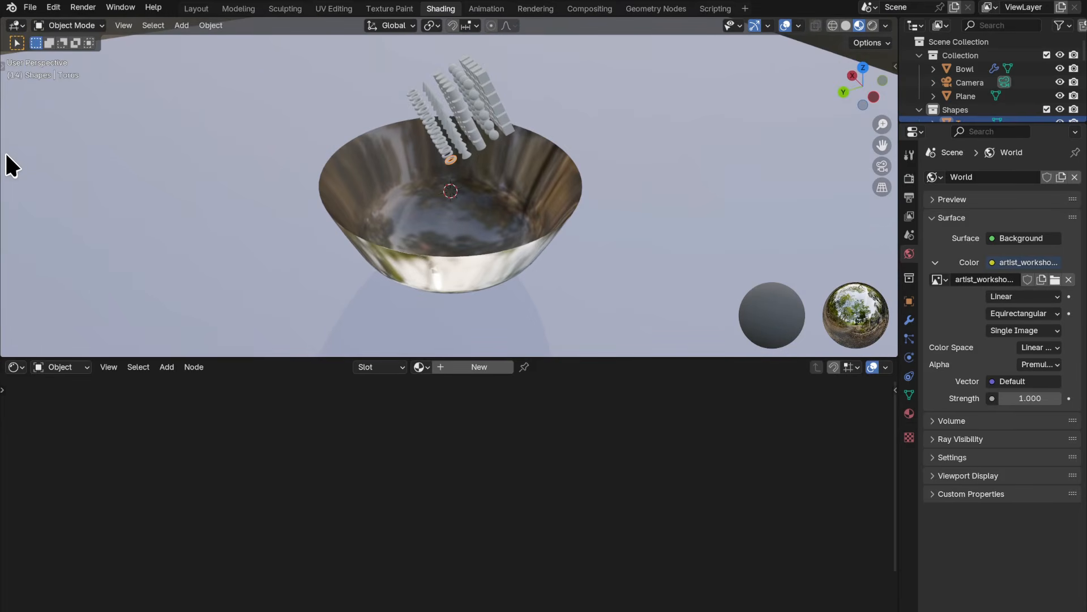
scroll(204, 45, up, 5)
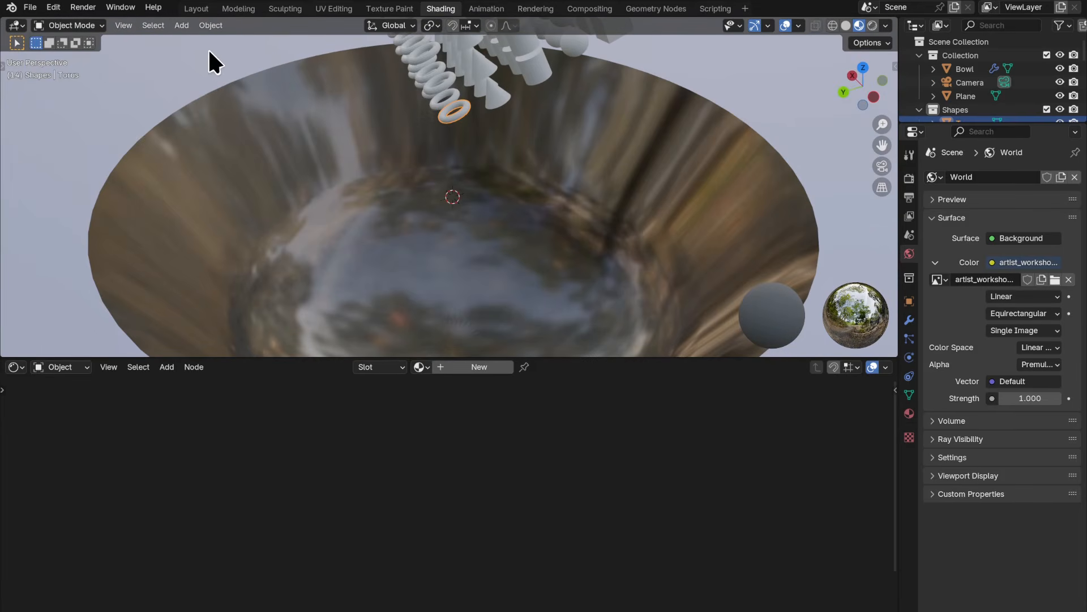
click(500, 368)
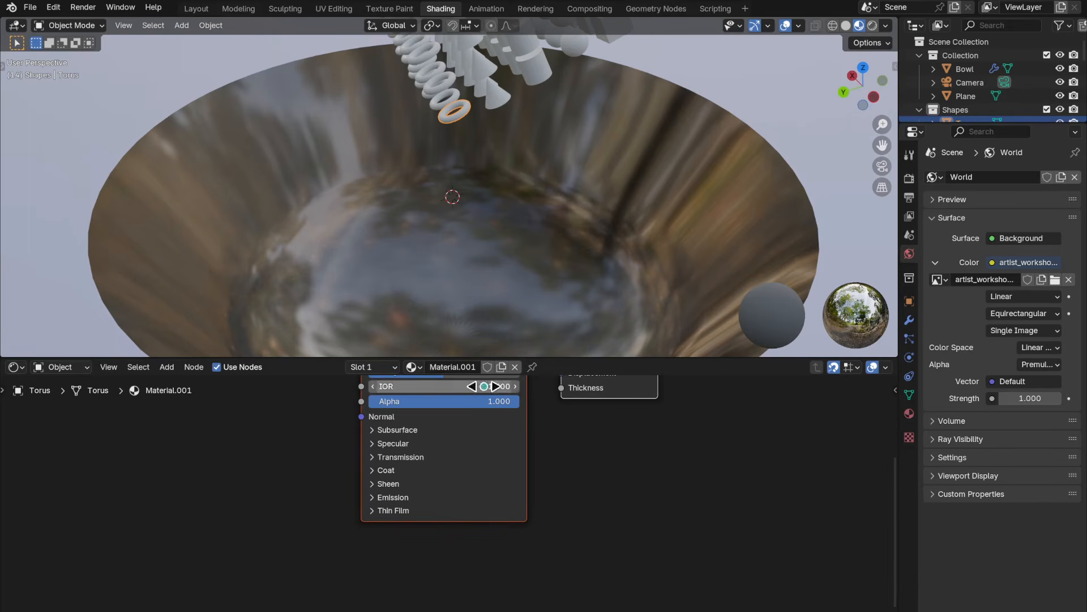
click(450, 367)
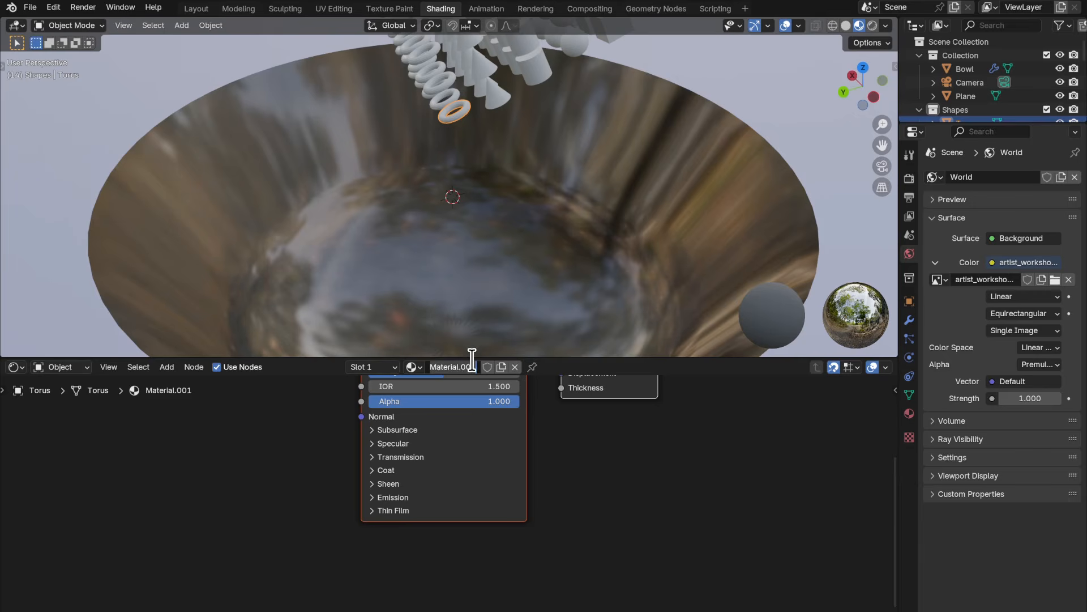
key(BackSpace)
key(Return)
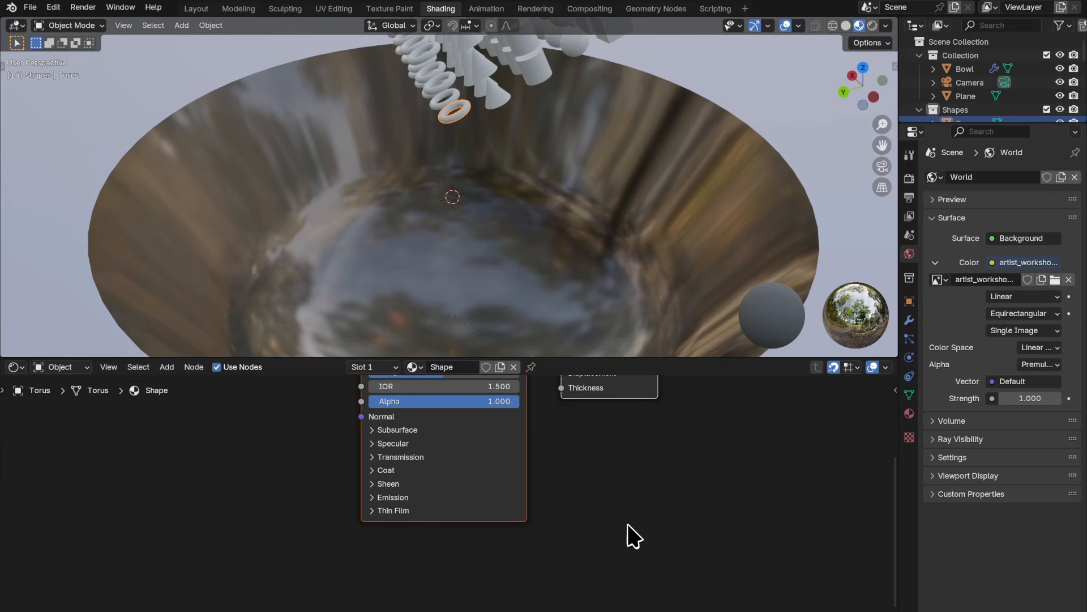
- Set the Shape material's Metallic to 1.000 and Roughness to 0.100
middle_drag(676, 487, 805, 560)
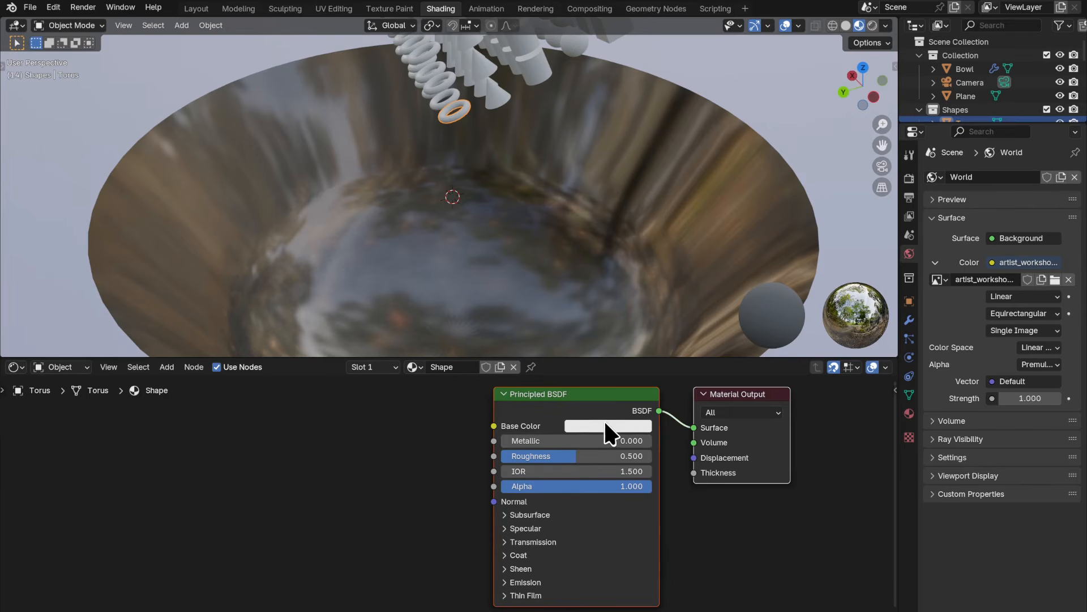
drag(525, 439, 651, 441)
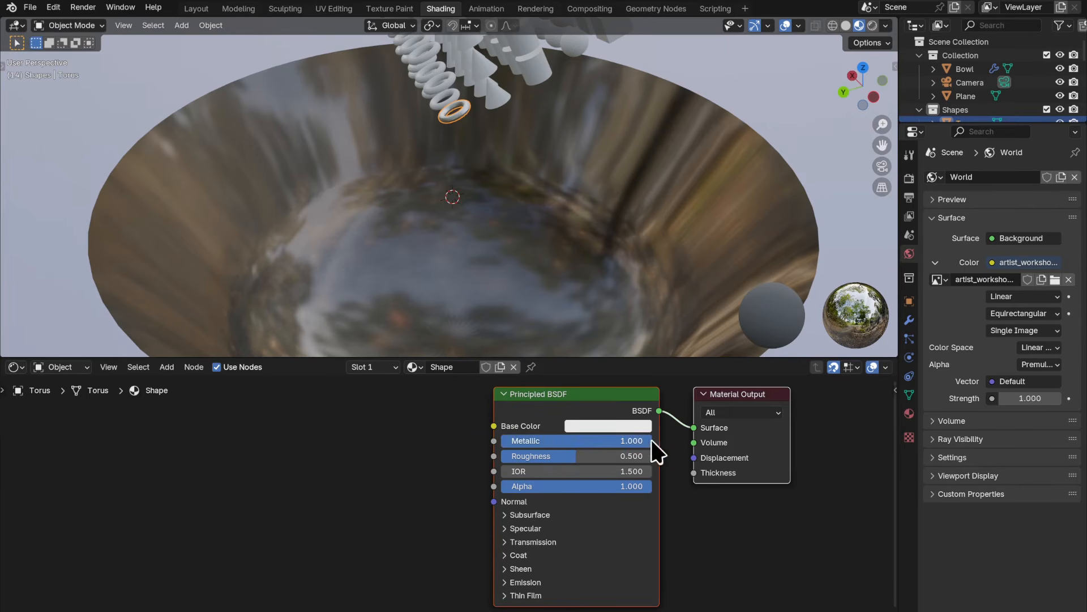
click(600, 456)
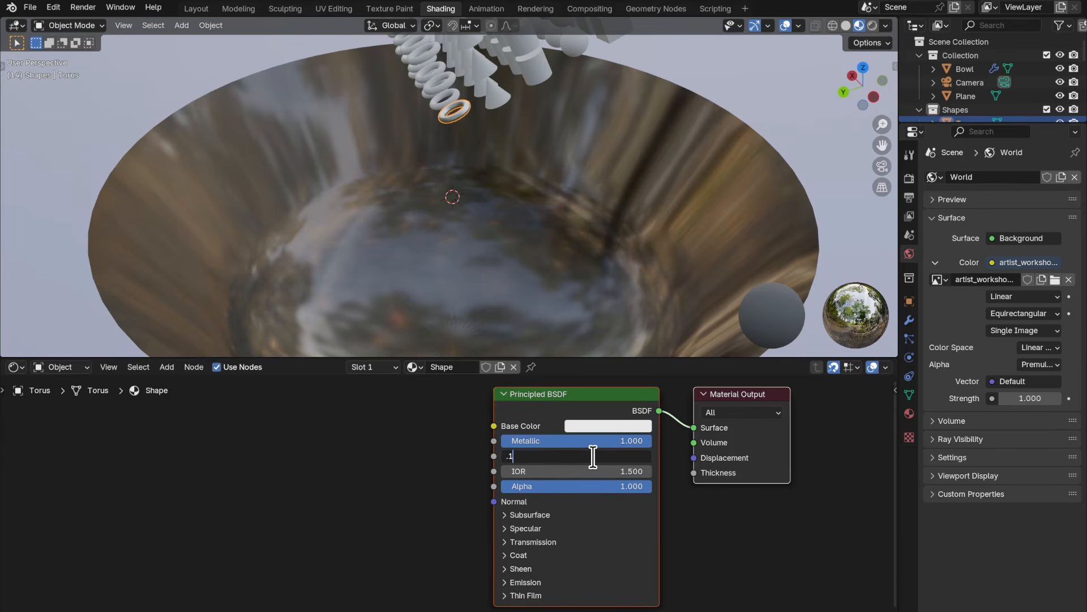
key(Return)
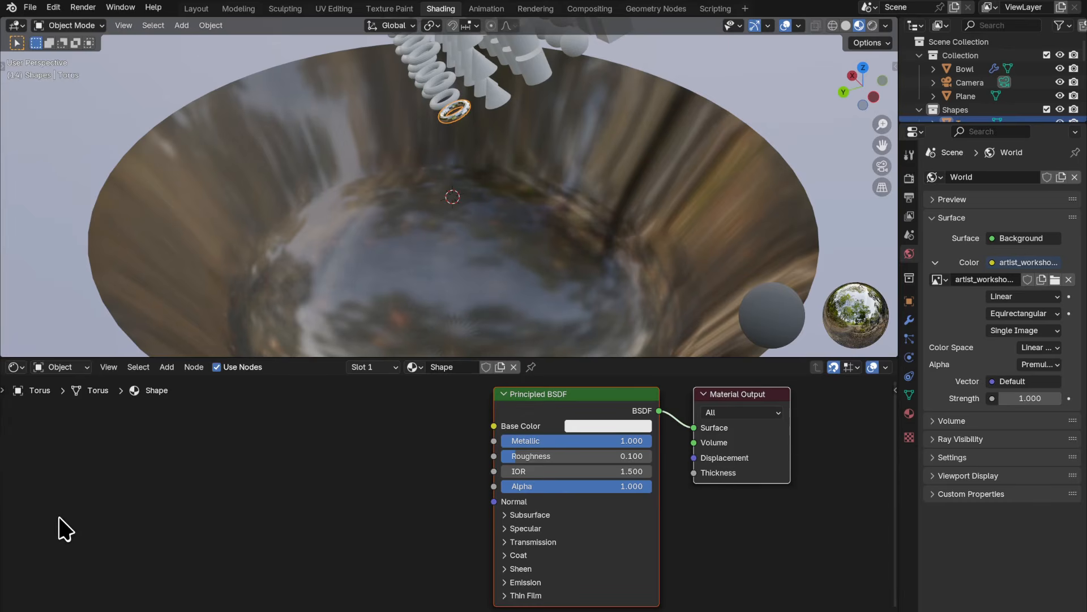
- Add an Object Info node and connect its Random output to the Principled BSDF's Base Color
key(shift+a)
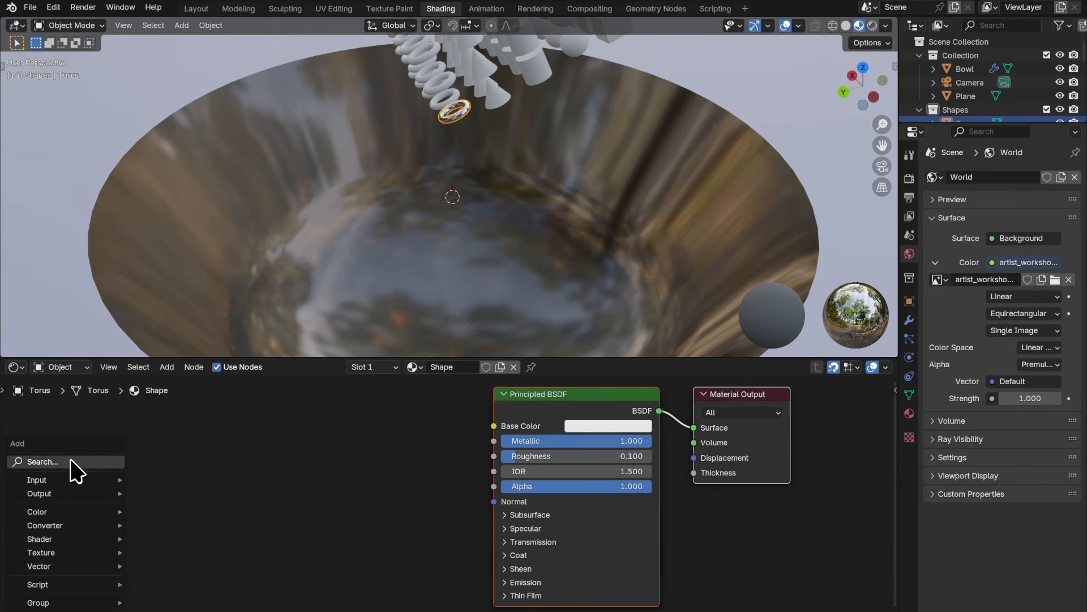
click(72, 462)
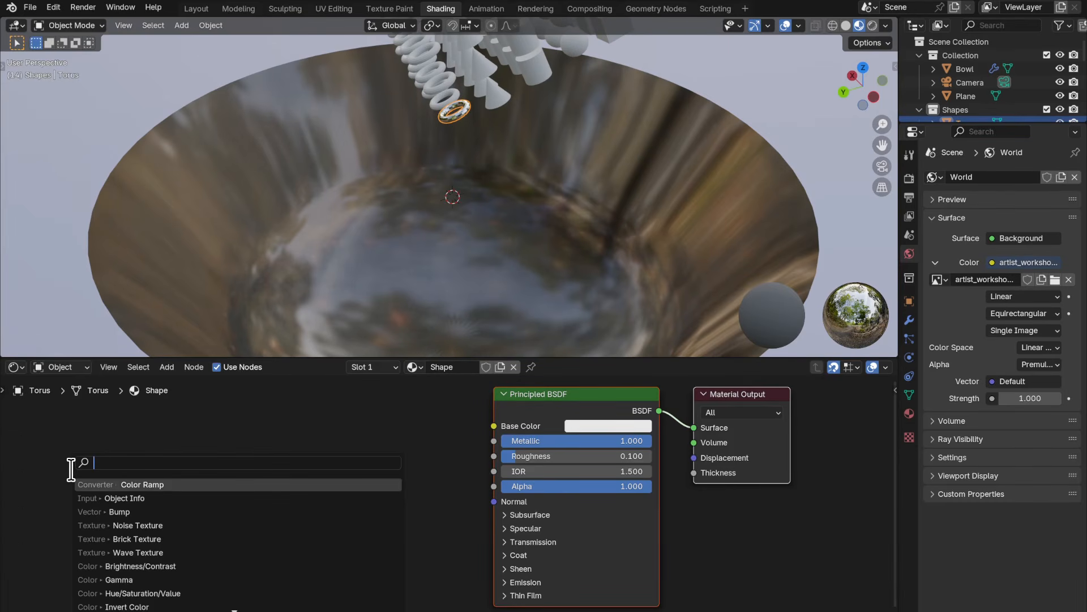
text(obj)
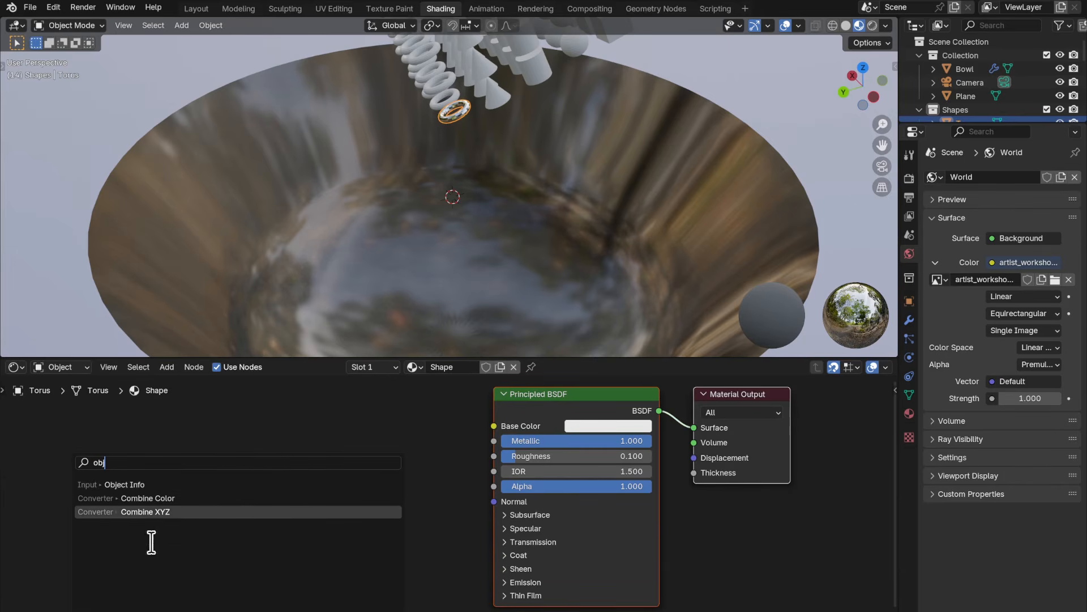
click(254, 478)
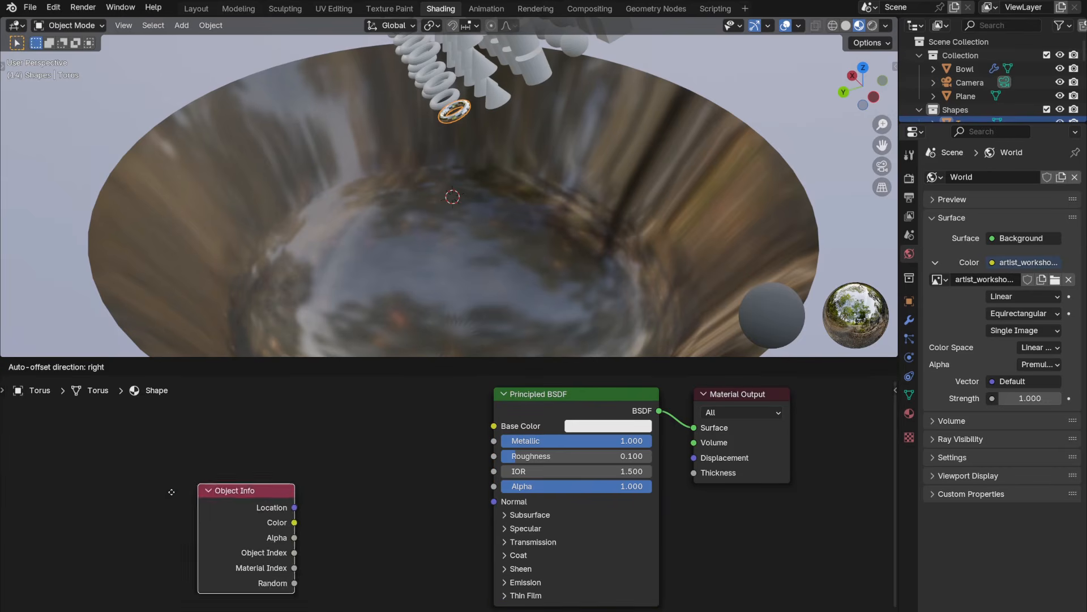
click(103, 461)
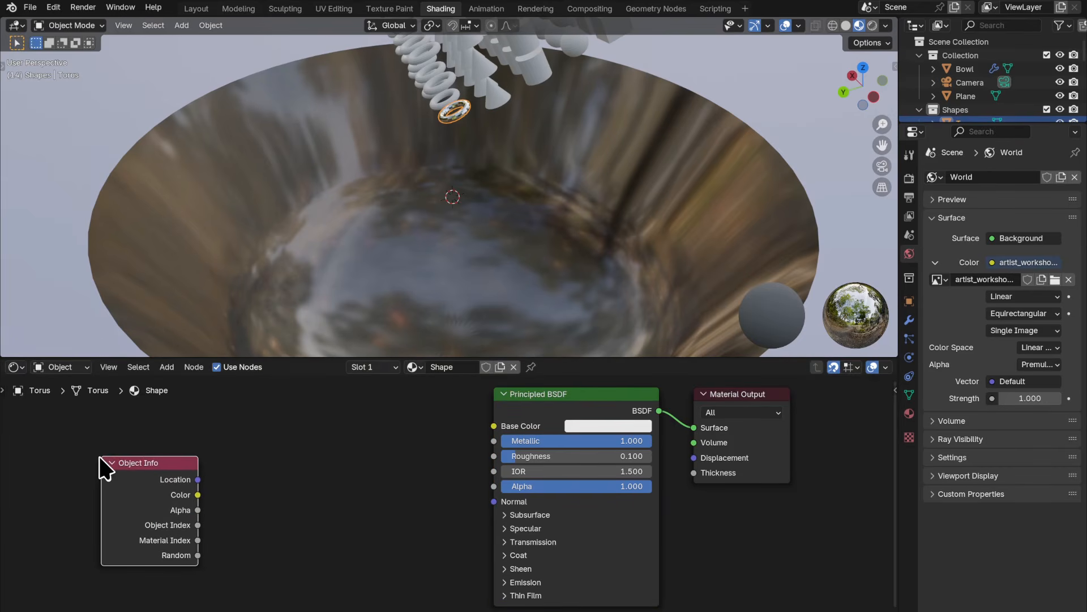
drag(243, 550, 494, 425)
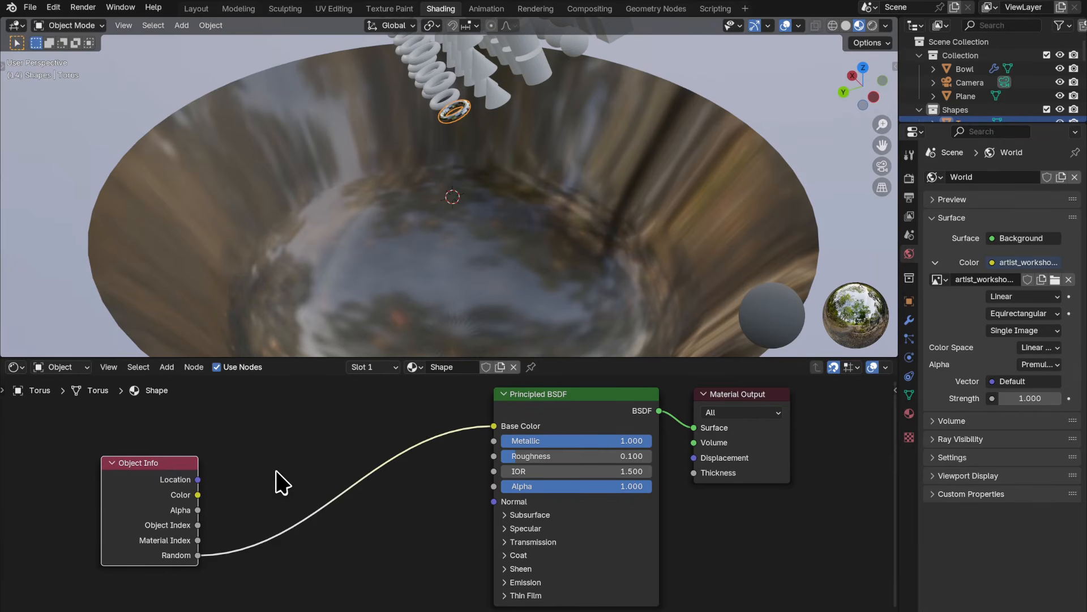
- Insert a Color Ramp node on the link between Object Info's Random output and the Base Color
key(shift+a)
mouse_move(283, 480)
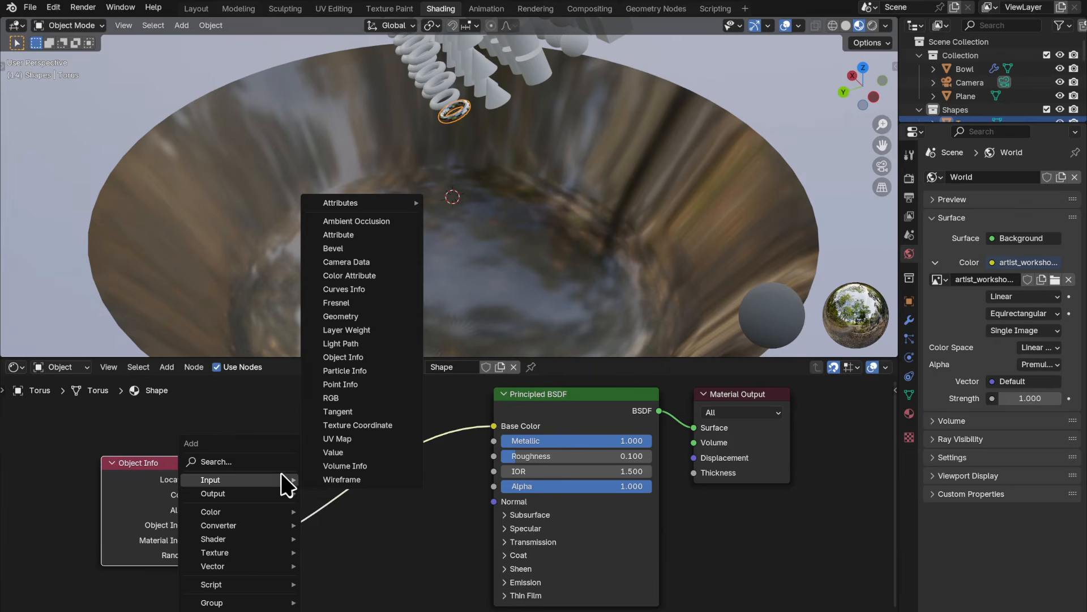
click(275, 461)
text(colp)
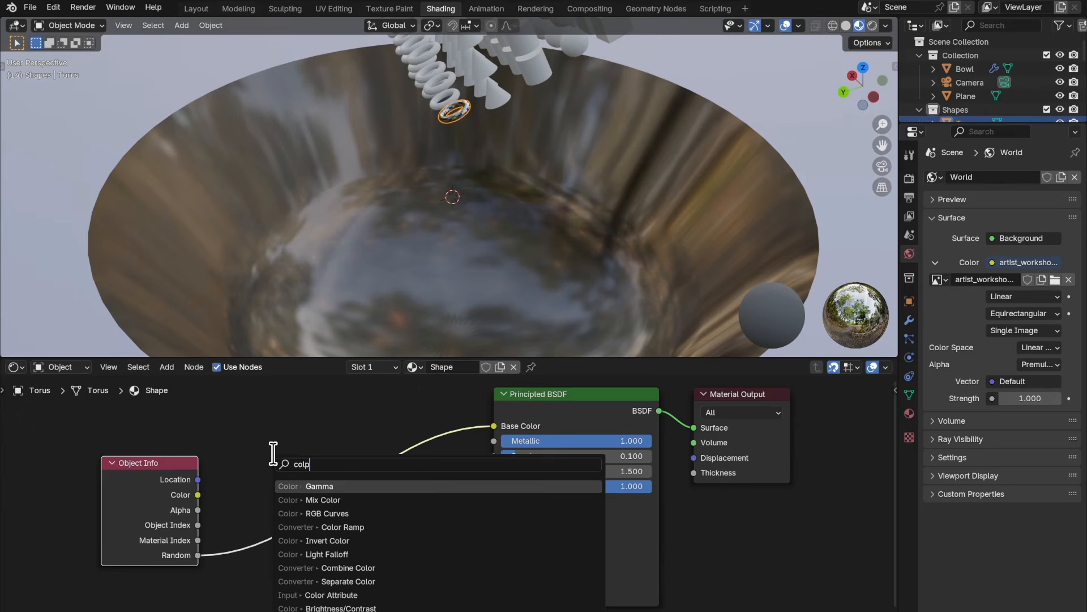
key(BackSpace)
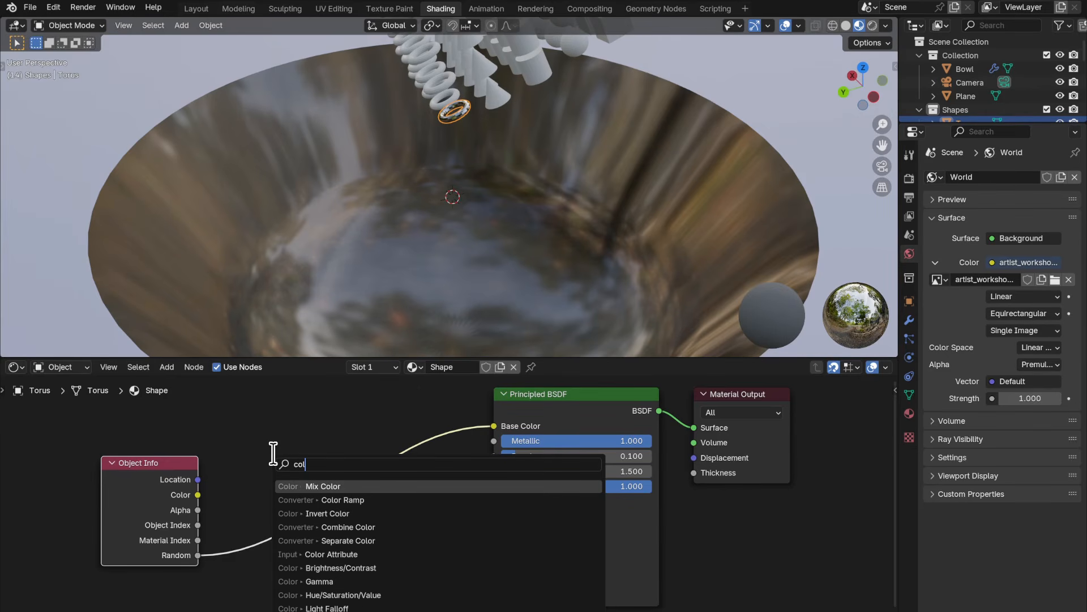
click(401, 500)
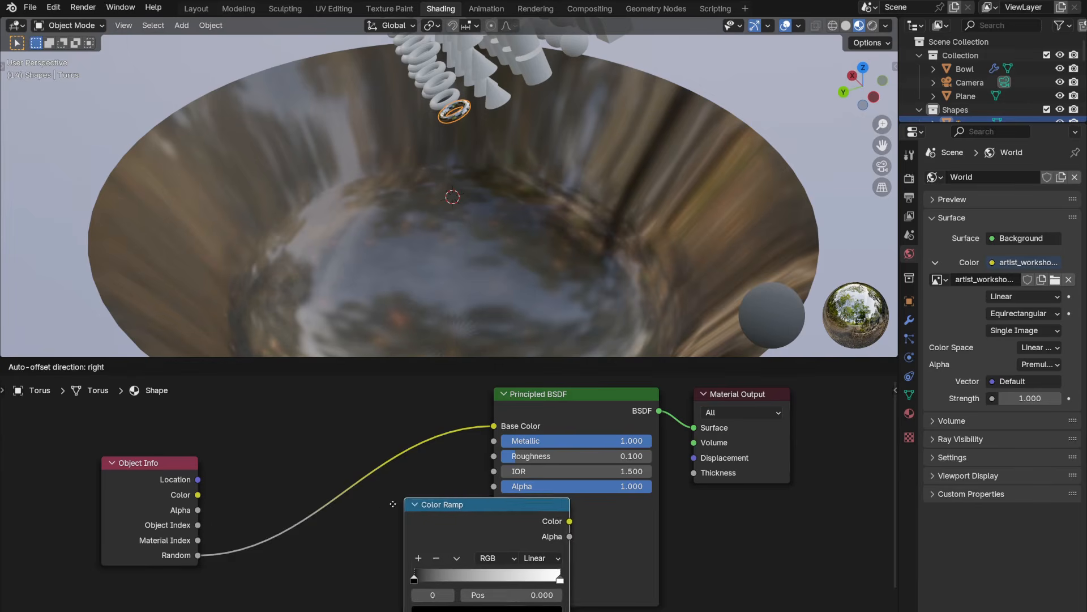
click(267, 494)
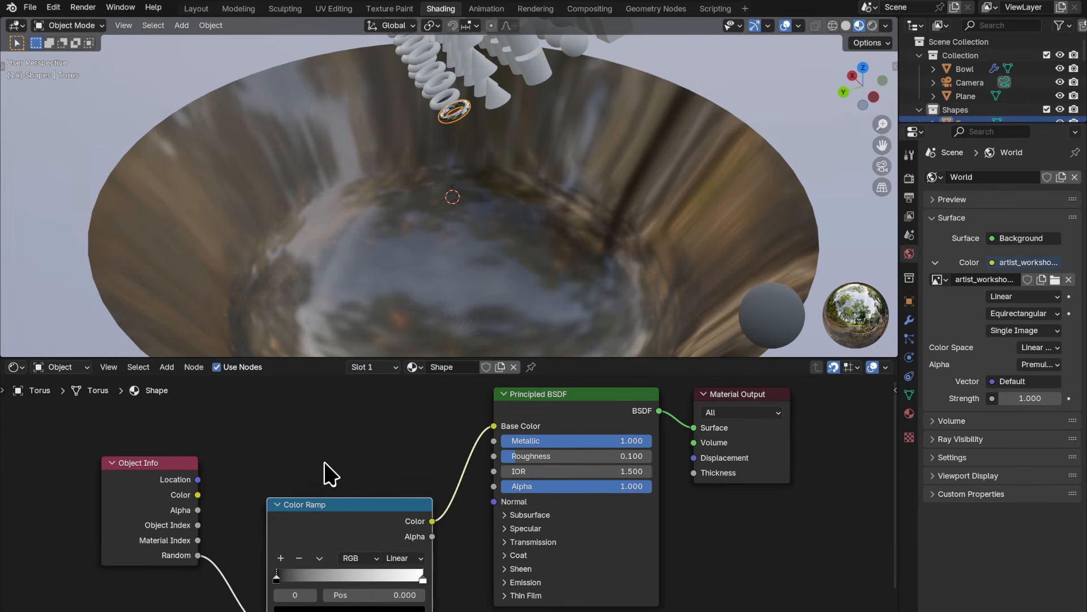
- Add two stops to the Color Ramp and distribute all its stops evenly from the left
middle_drag(328, 476, 293, 419)
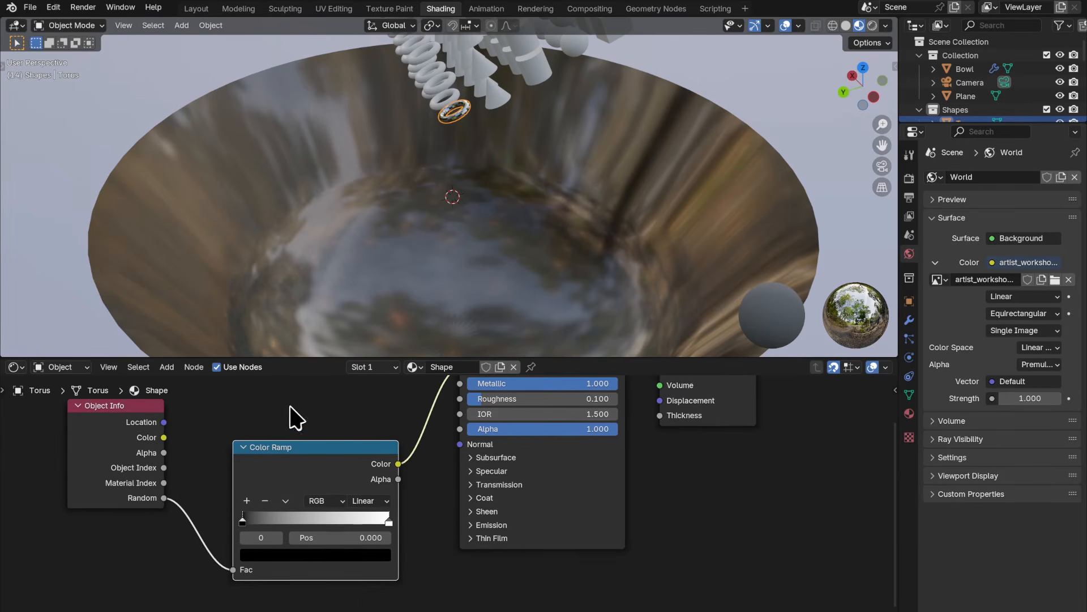
click(246, 500)
click(246, 500)
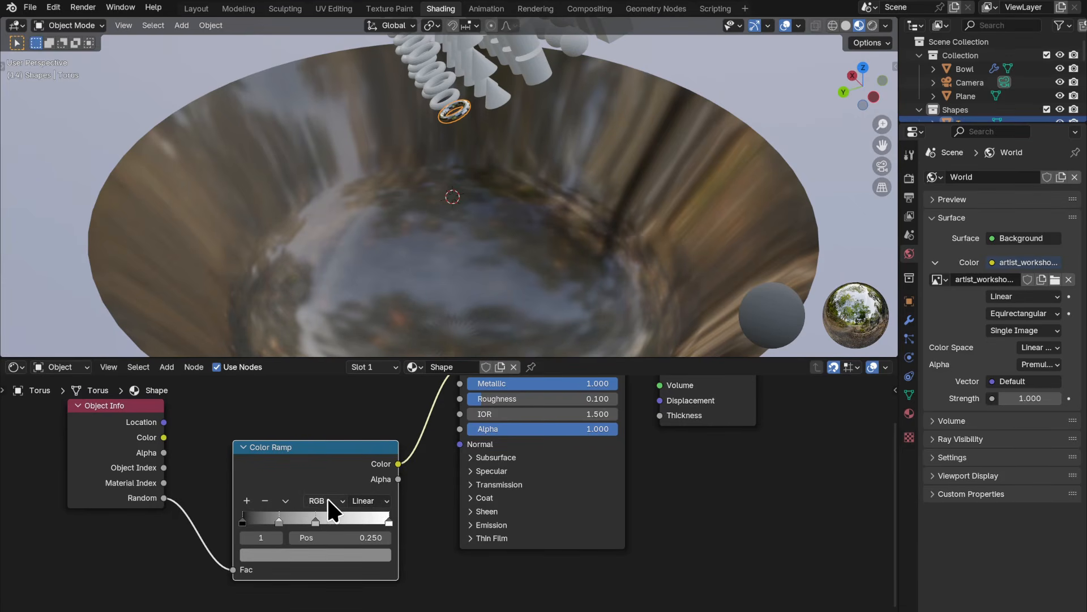
click(284, 500)
click(329, 529)
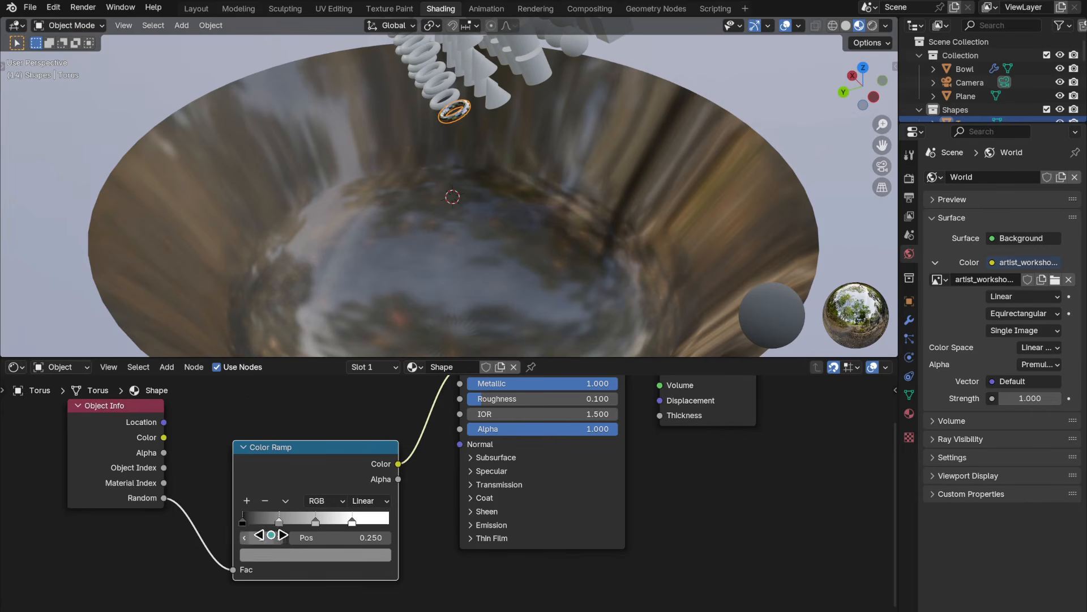
- Color the Color Ramp's first stop saturated blue with Value 1.000
click(242, 520)
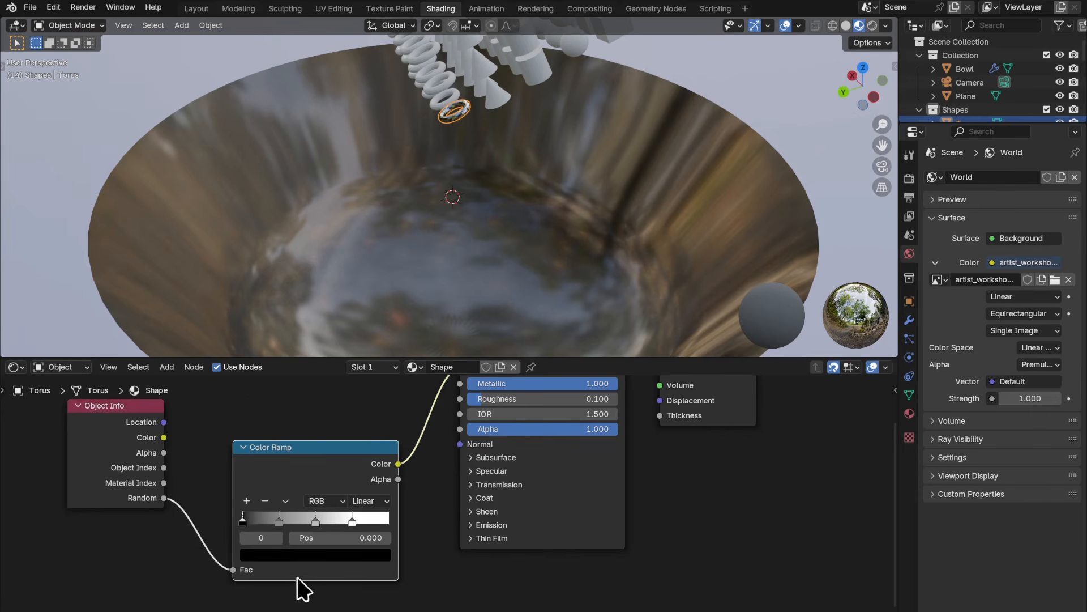
click(293, 555)
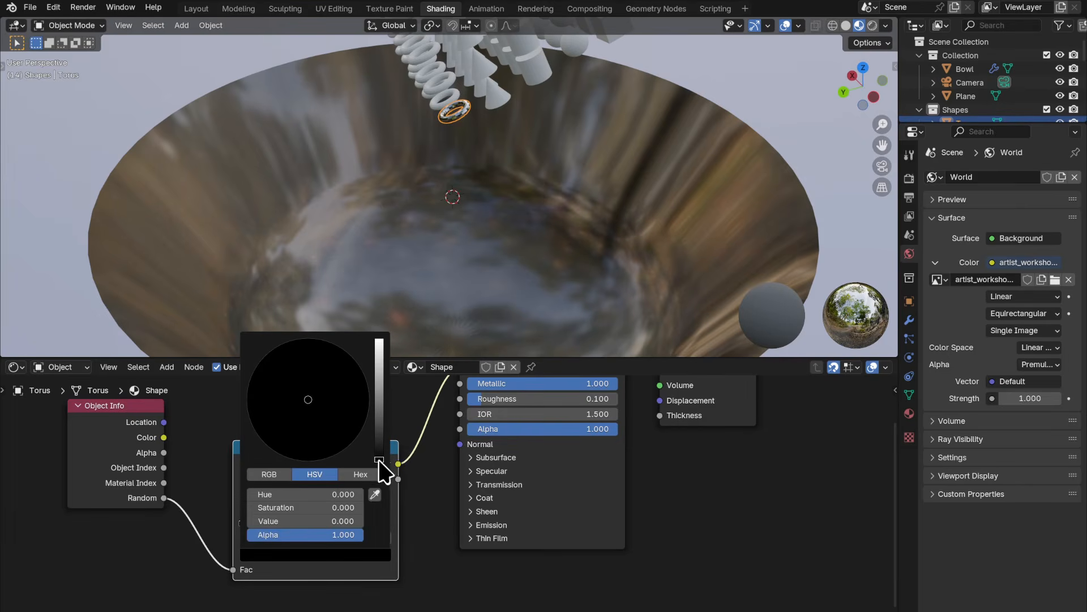
drag(381, 372, 379, 339)
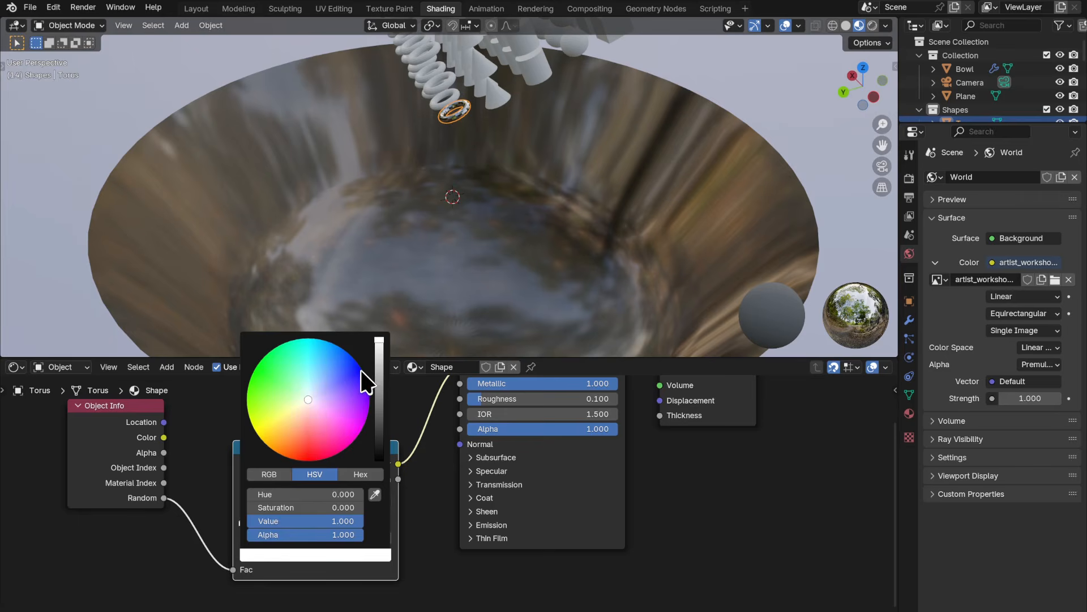
click(359, 369)
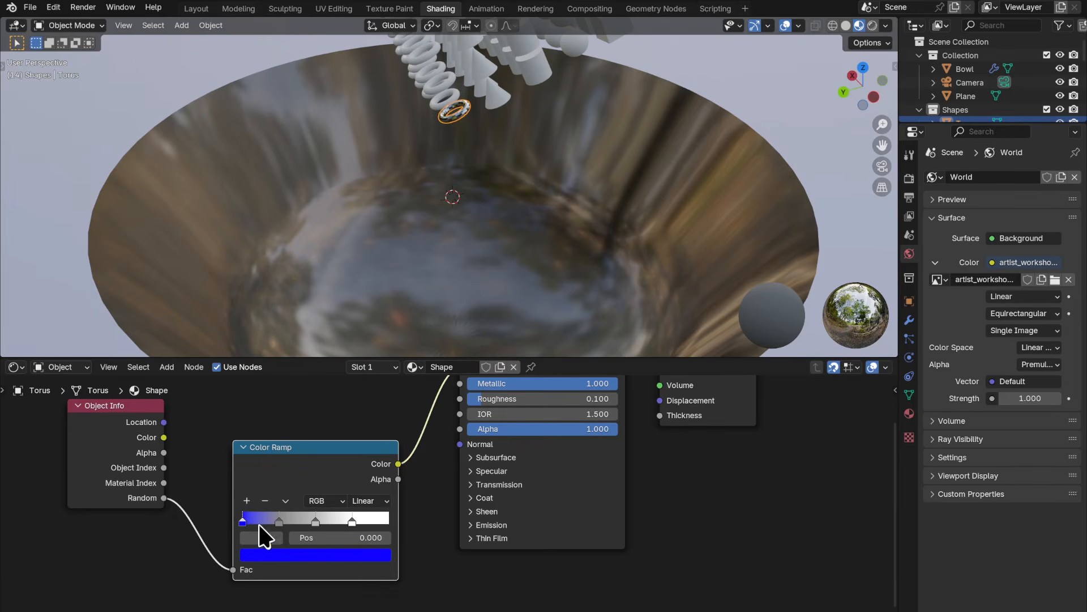
- Color the Color Ramp's second stop, at position 0.250, bright green with Value 1.000
click(280, 522)
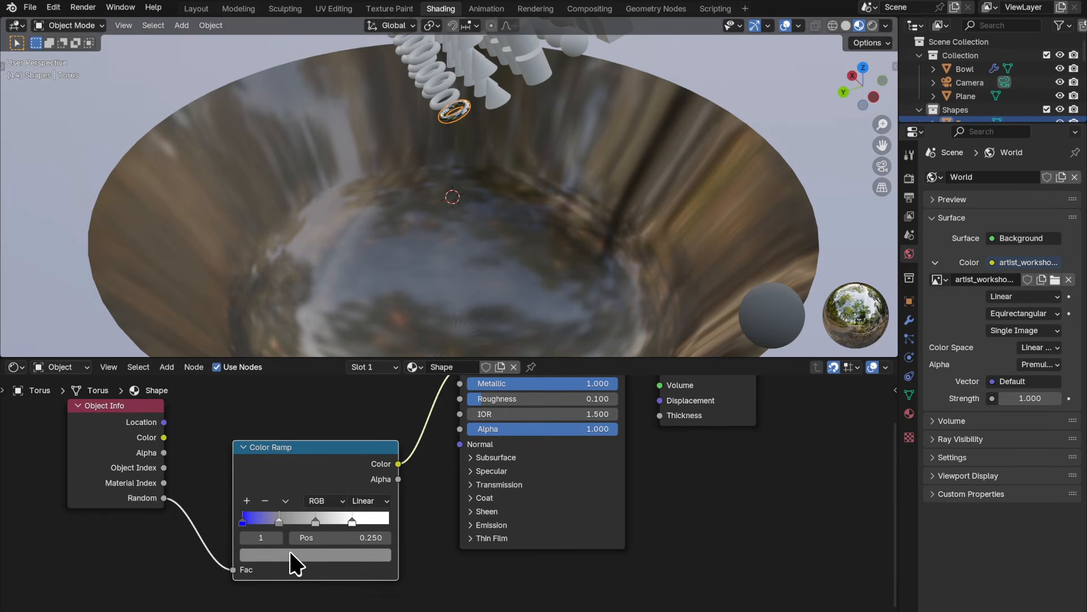
click(291, 555)
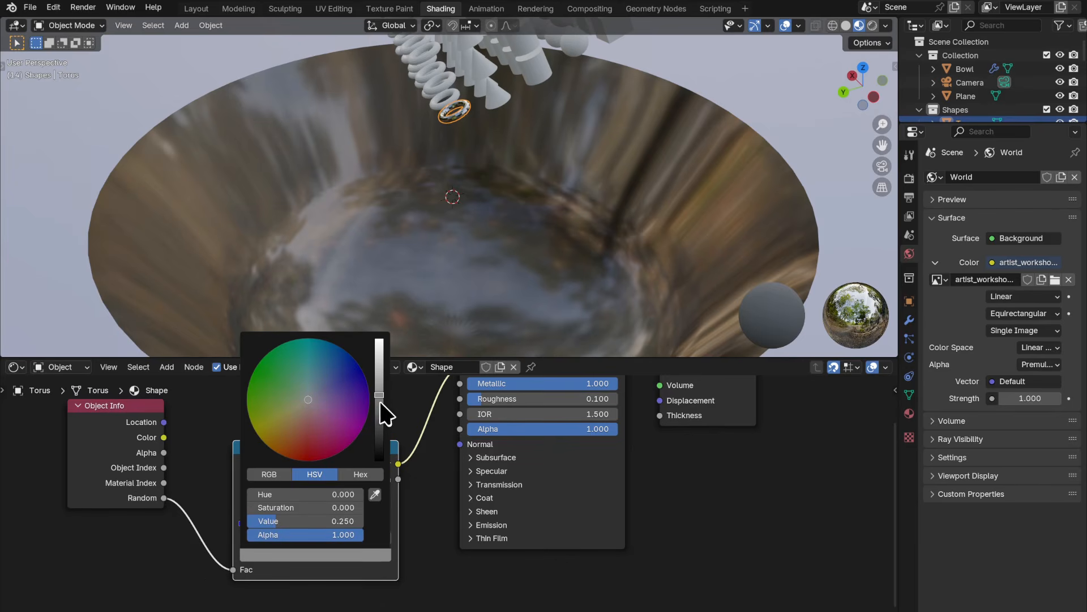
drag(379, 400, 379, 338)
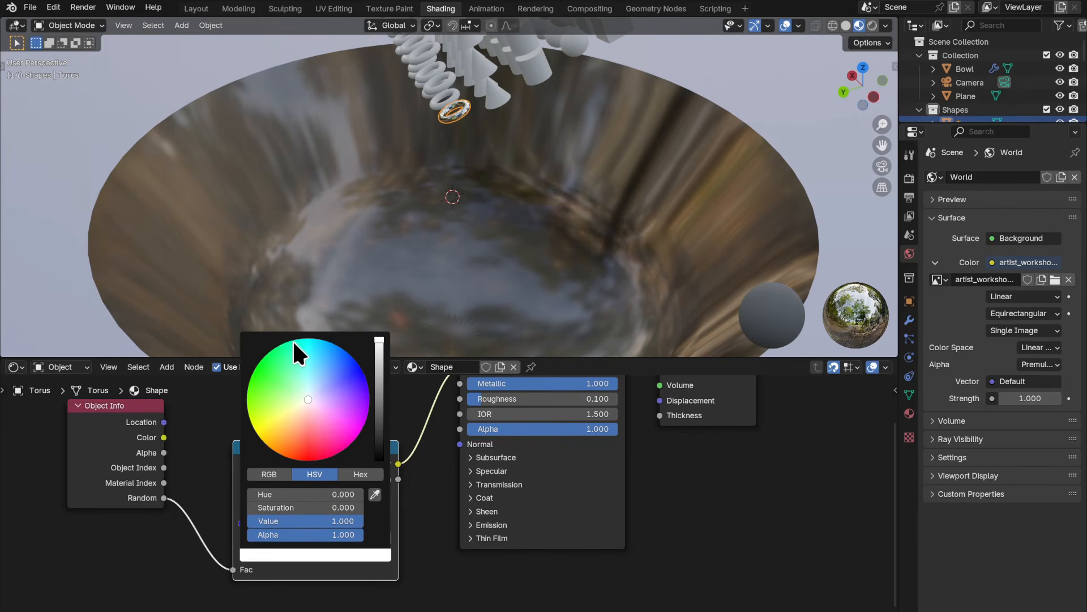
click(276, 350)
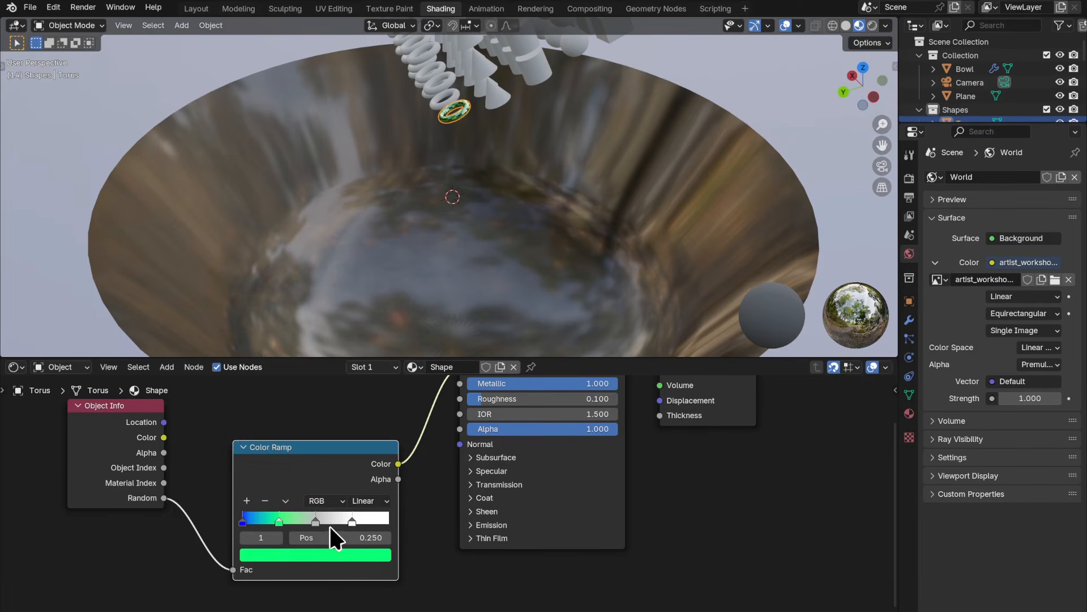
- Color the Color Ramp's third stop, at position 0.500, bright yellow with Value 1.000
click(315, 519)
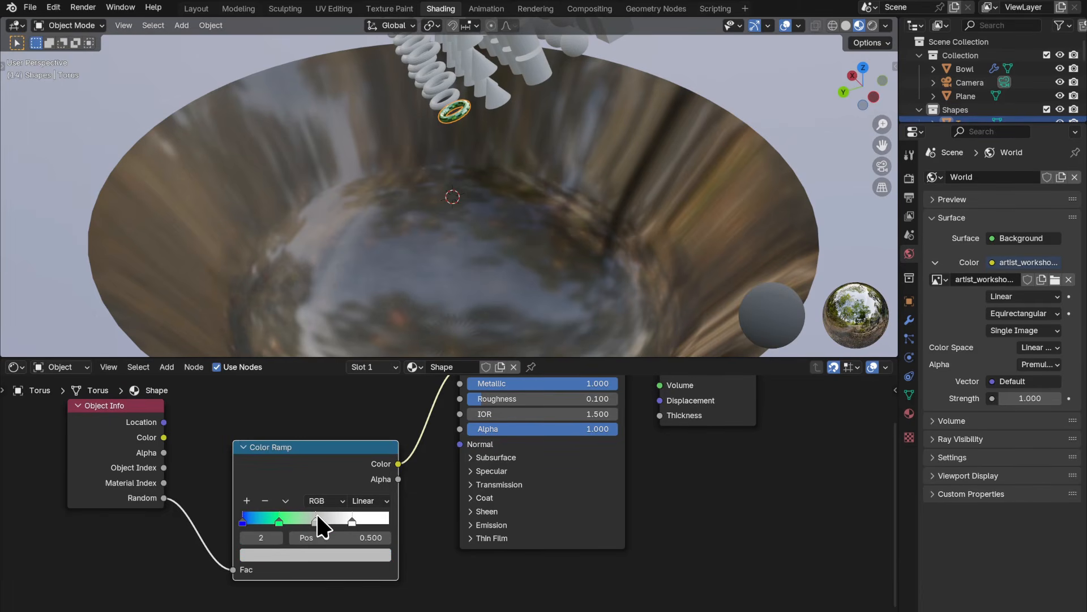
click(321, 555)
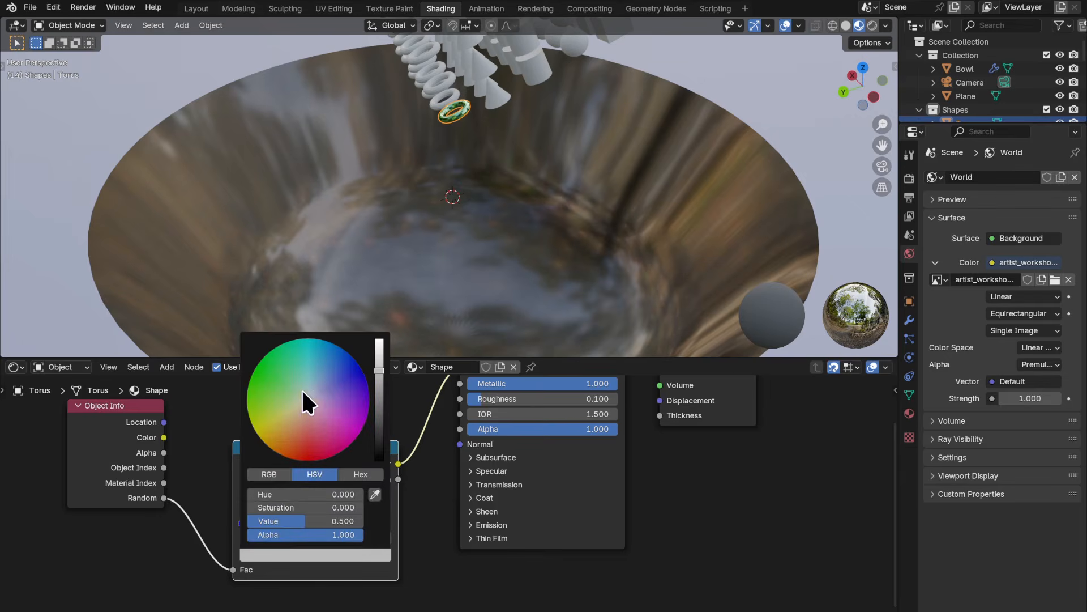
drag(381, 386, 380, 338)
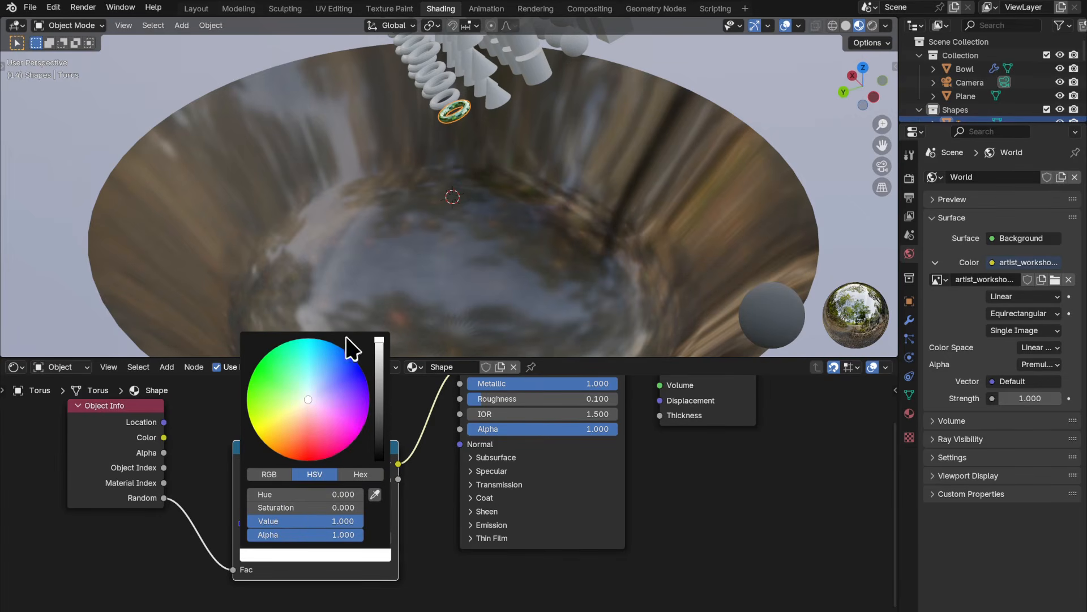
click(262, 427)
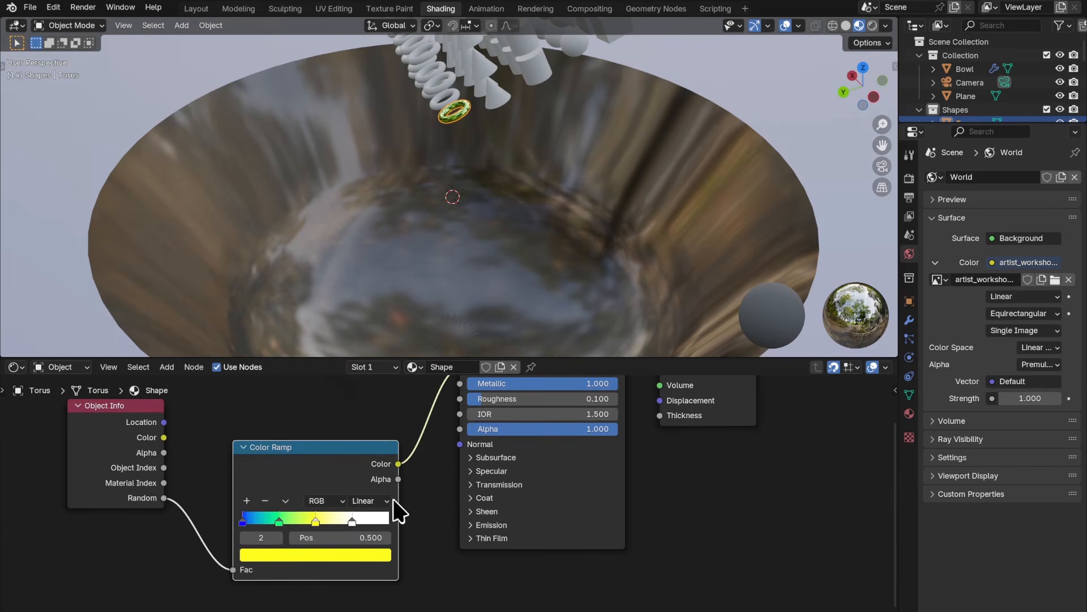
- Color the Color Ramp's fourth stop, at position 0.750, bright red and set the ramp's interpolation to Constant
click(352, 521)
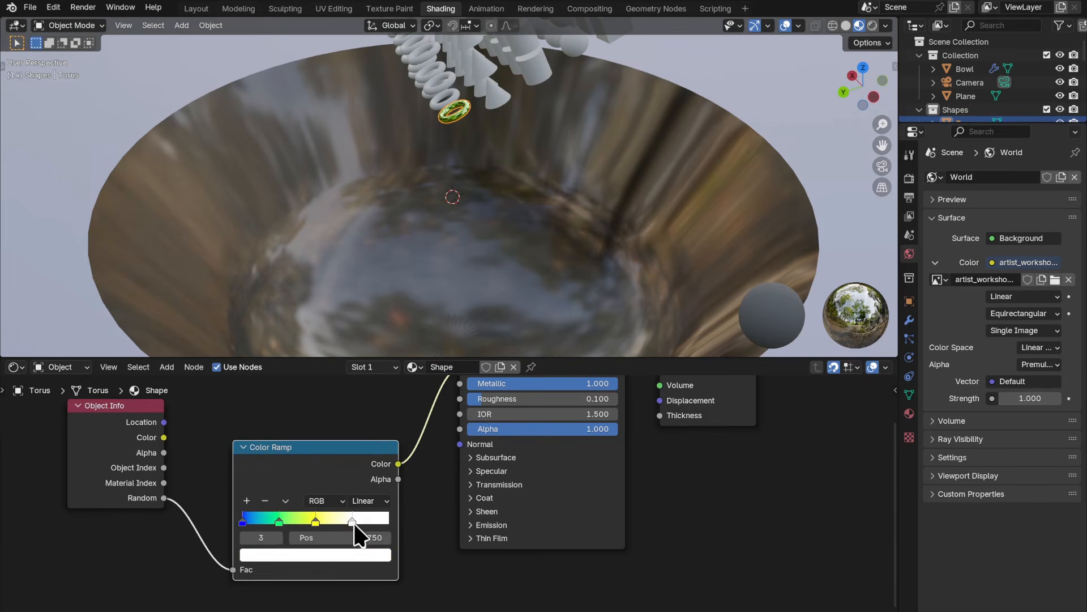
click(354, 556)
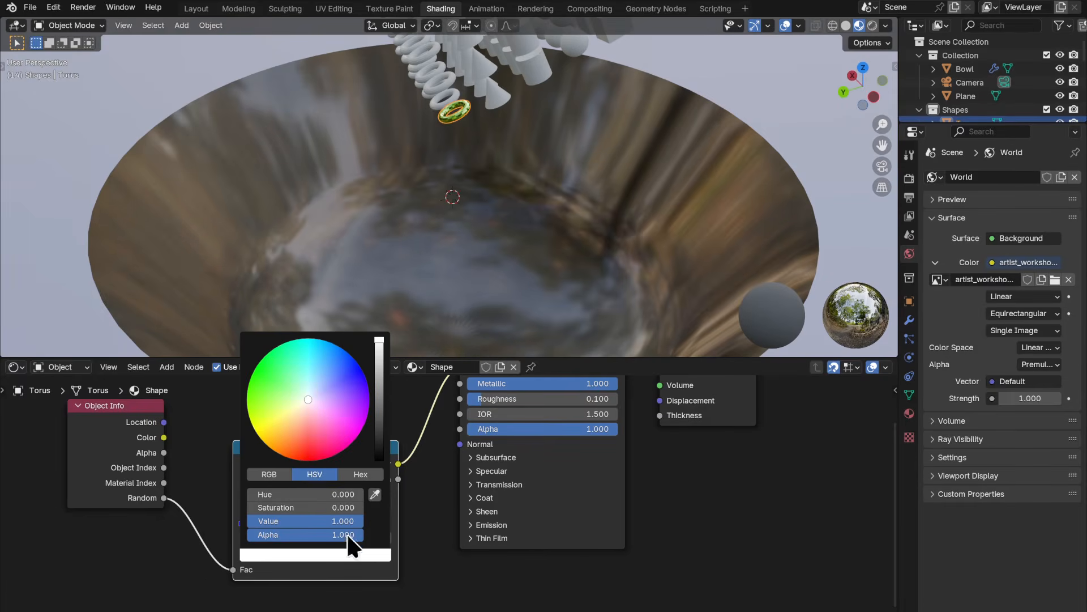
click(304, 458)
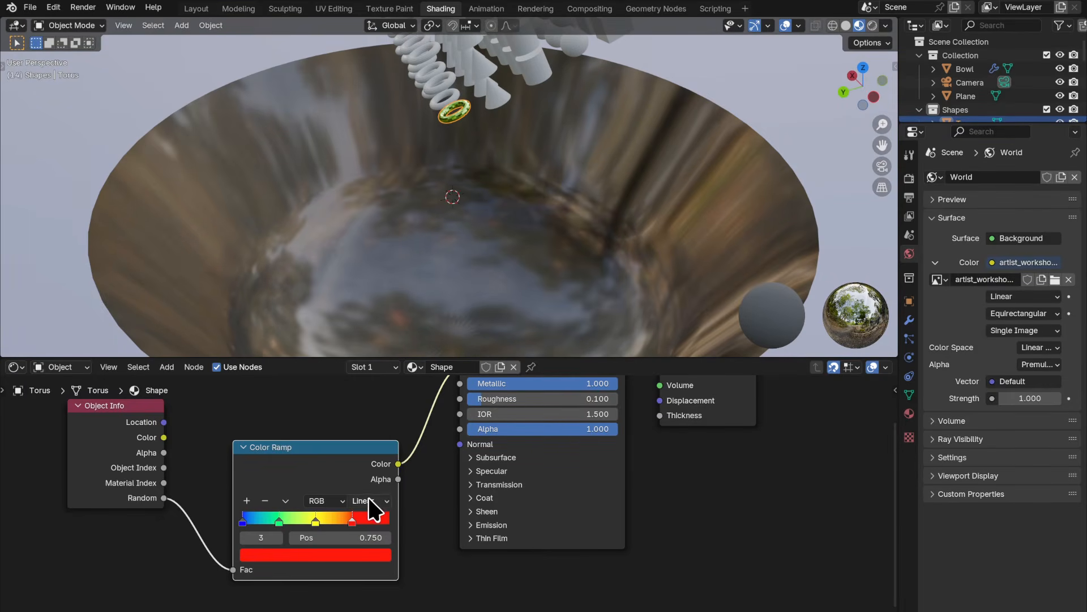
click(370, 500)
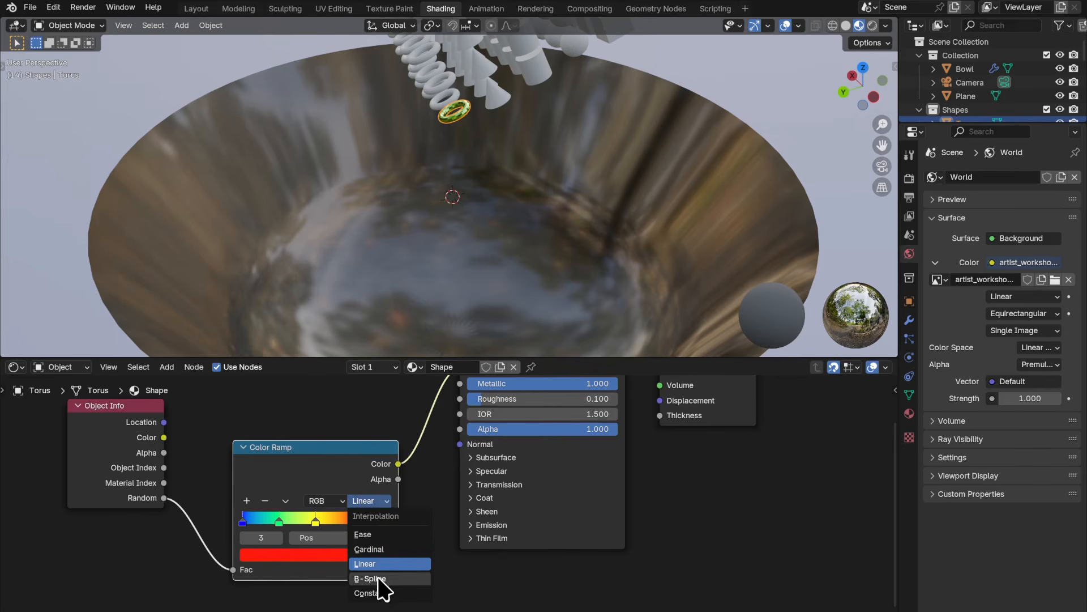
click(379, 592)
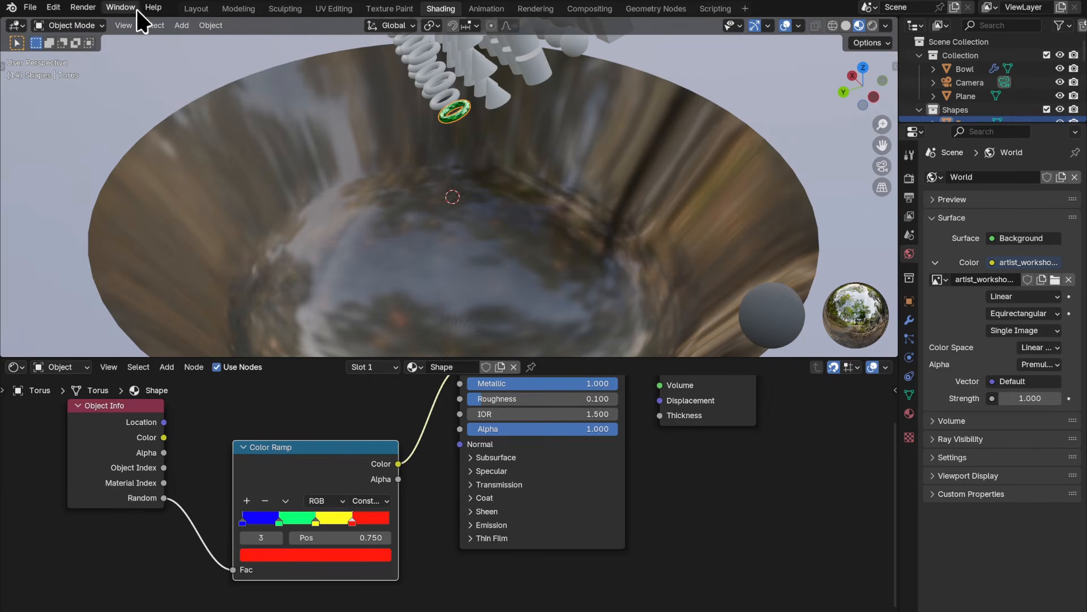
- In the Layout workspace, link the Torus's Shape material to all the falling shapes, and clear the selection
click(201, 12)
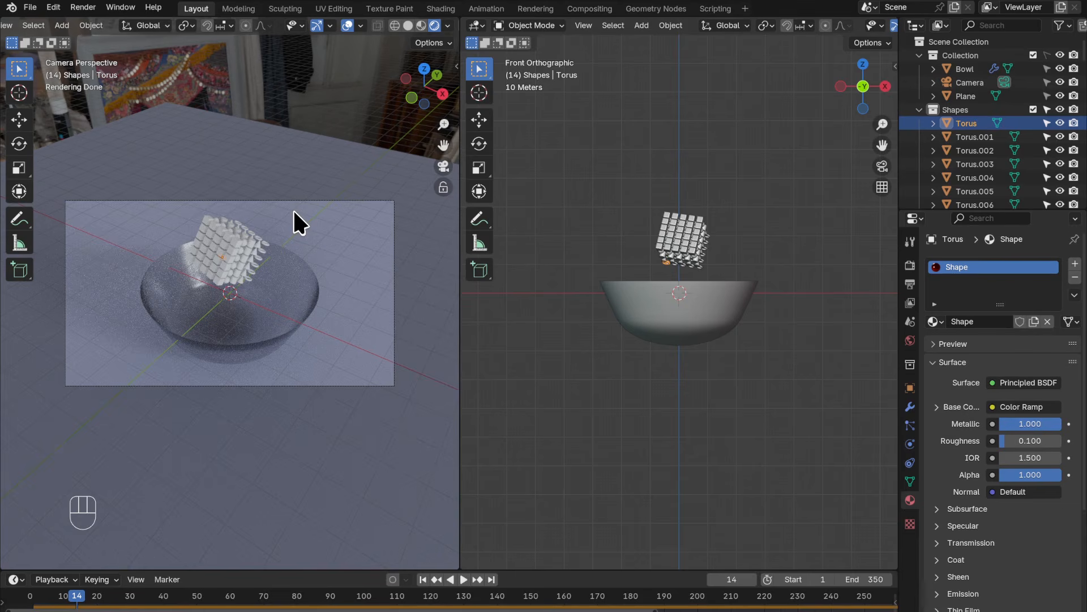
key(a)
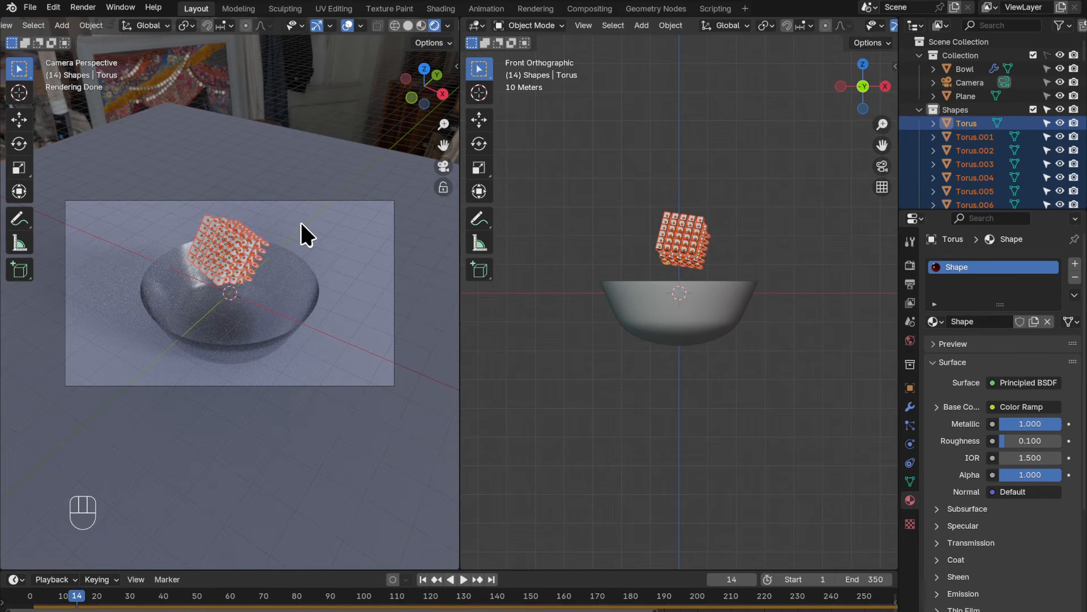
key(ctrl+l)
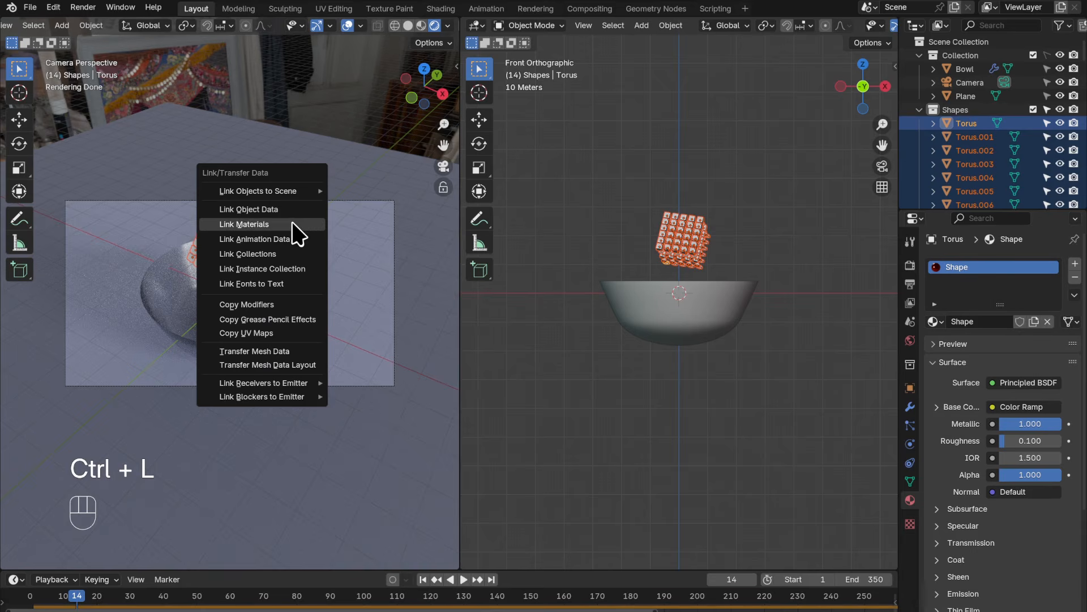
click(292, 224)
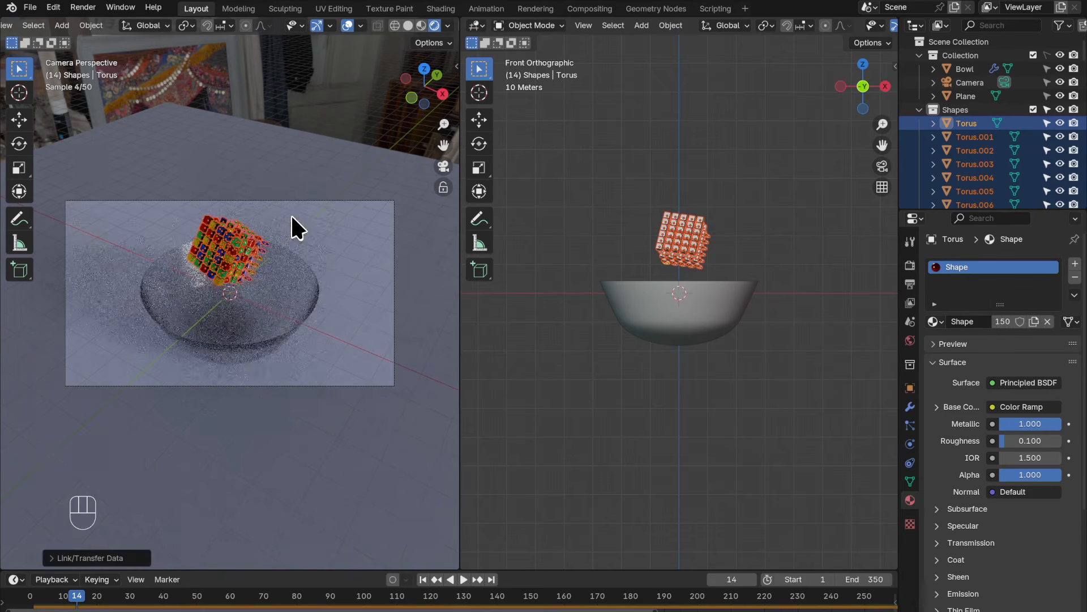
click(356, 296)
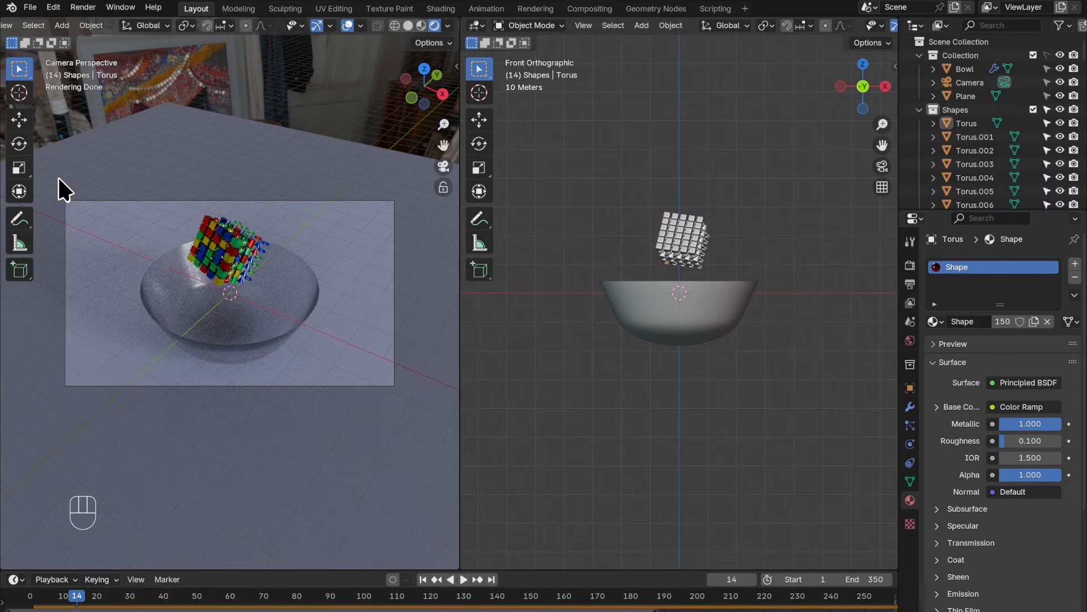
- Limit the viewport's rendering to the camera frame with a render region and widen the camera viewport across most of the workspace
key(ctrl+b)
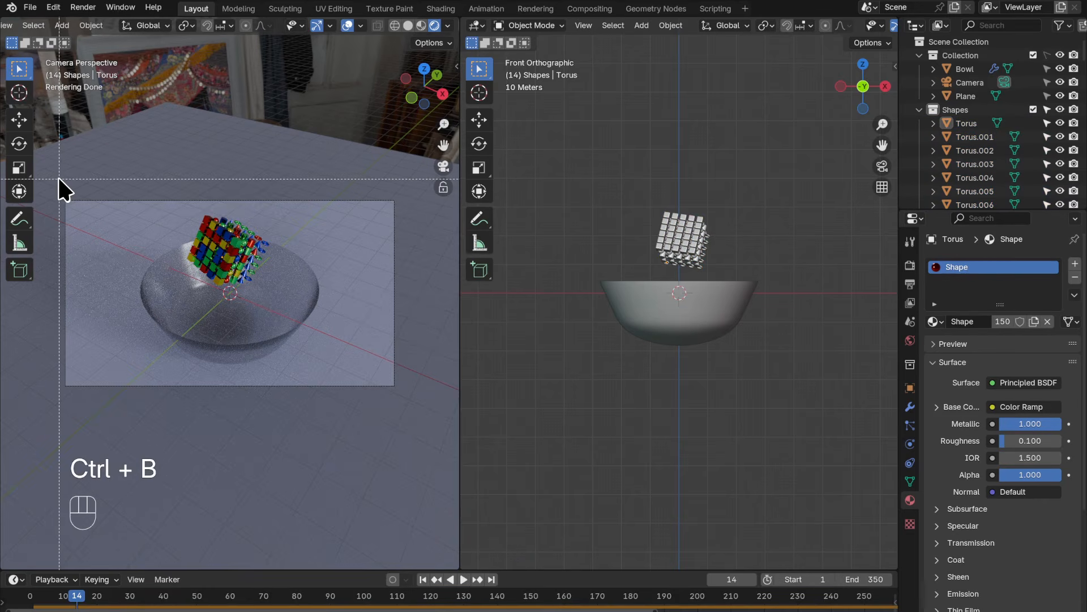
drag(55, 187, 442, 407)
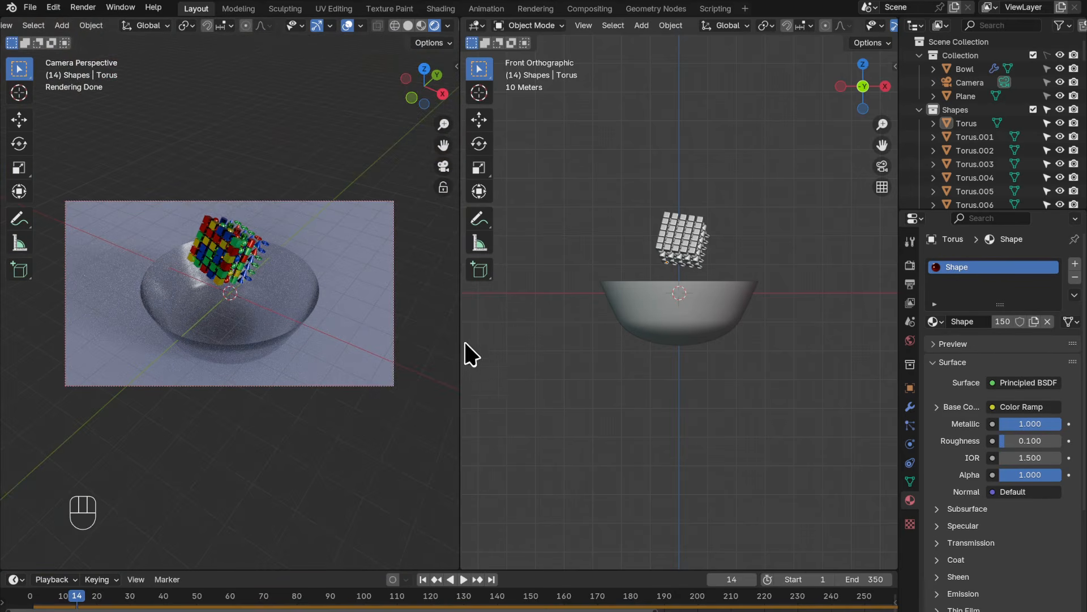
drag(457, 325, 859, 309)
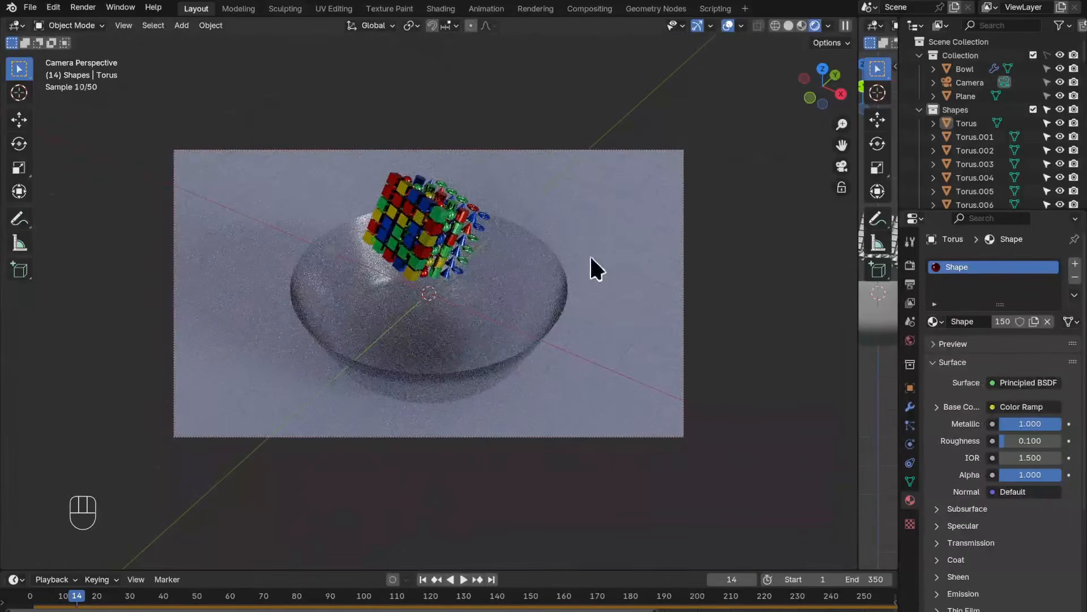
- Play the animation in the rendered camera view to check the colored shapes falling into the bowl, and stop playback
scroll(634, 282, up, 1)
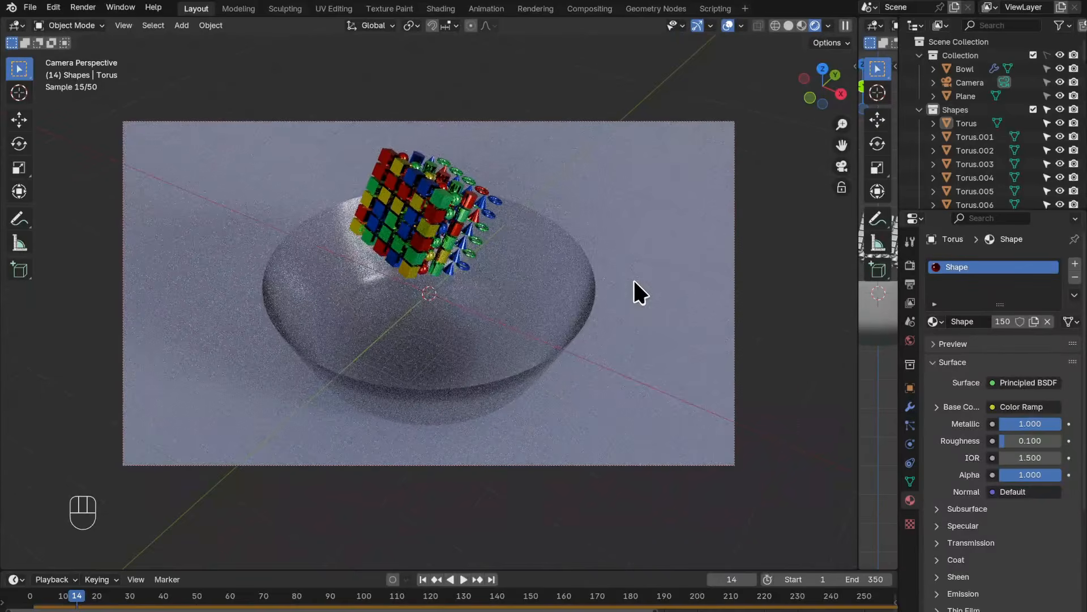
scroll(635, 281, up, 1)
key(space)
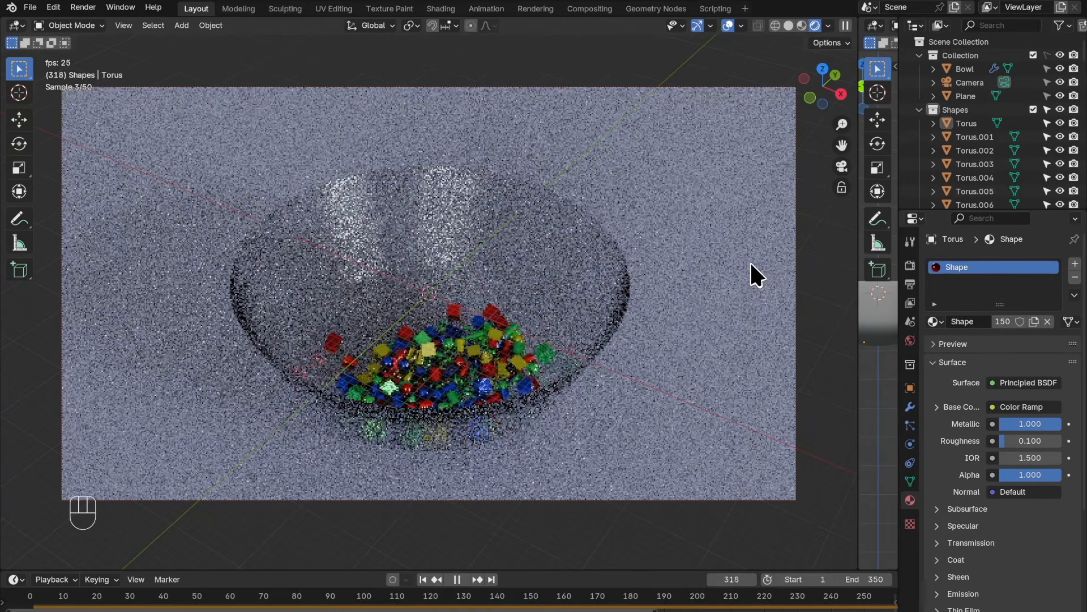
key(space)
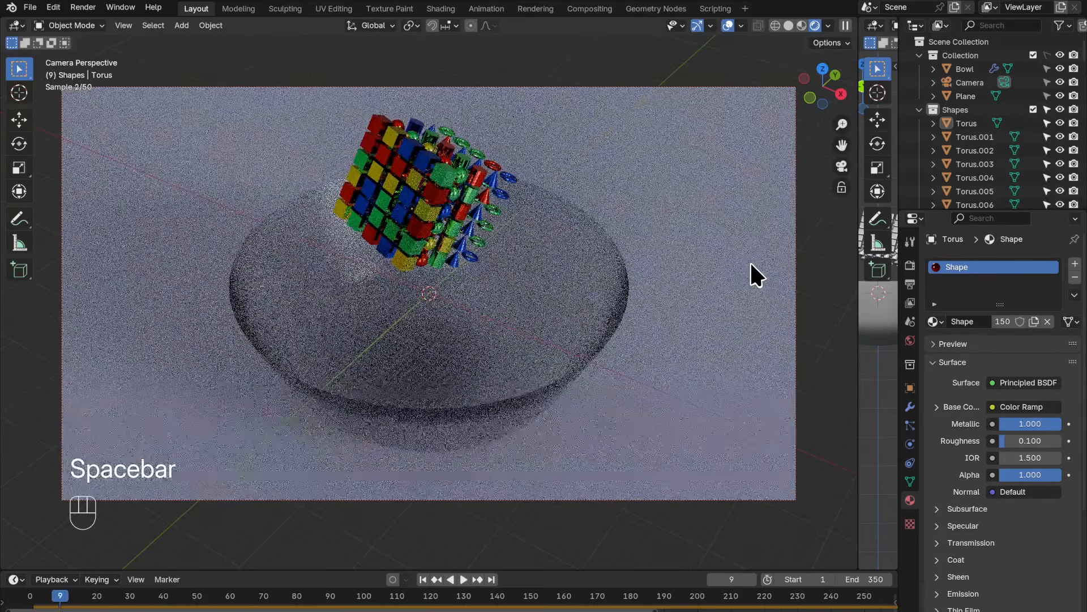